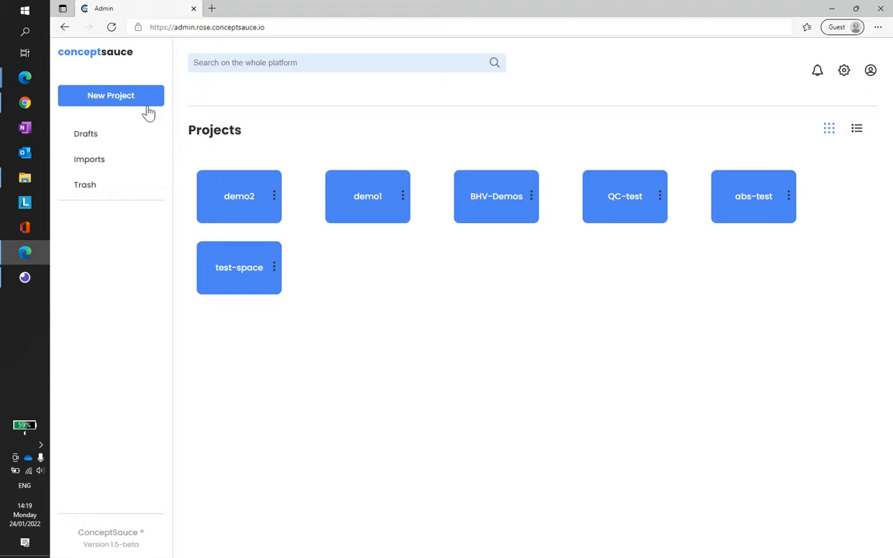
Step: Open the demo survey in the demo2 project and look at the shelf block's settings
click(242, 210)
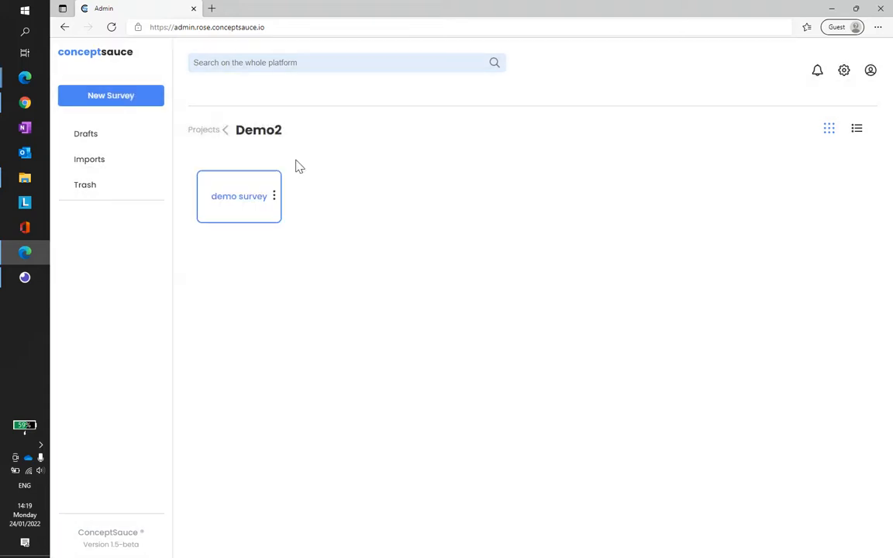
click(248, 205)
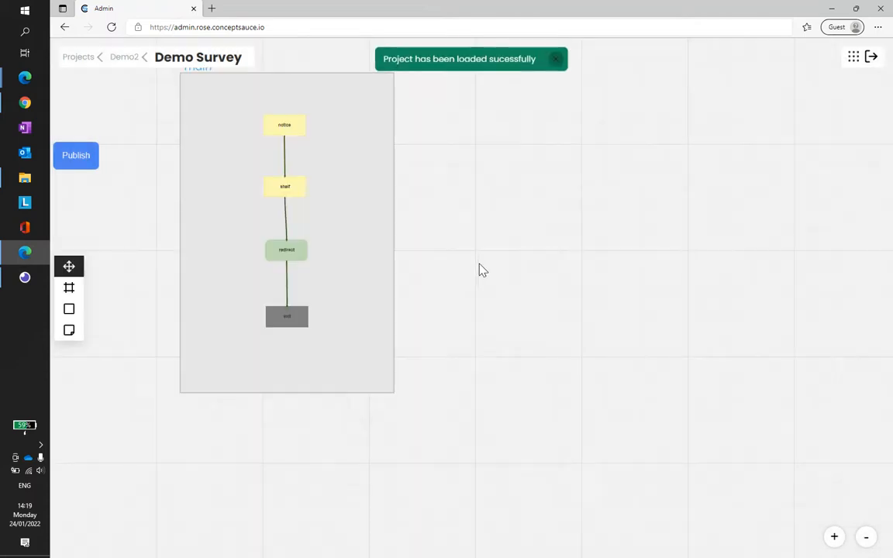
drag(572, 264, 584, 252)
scroll(354, 221, up, 1)
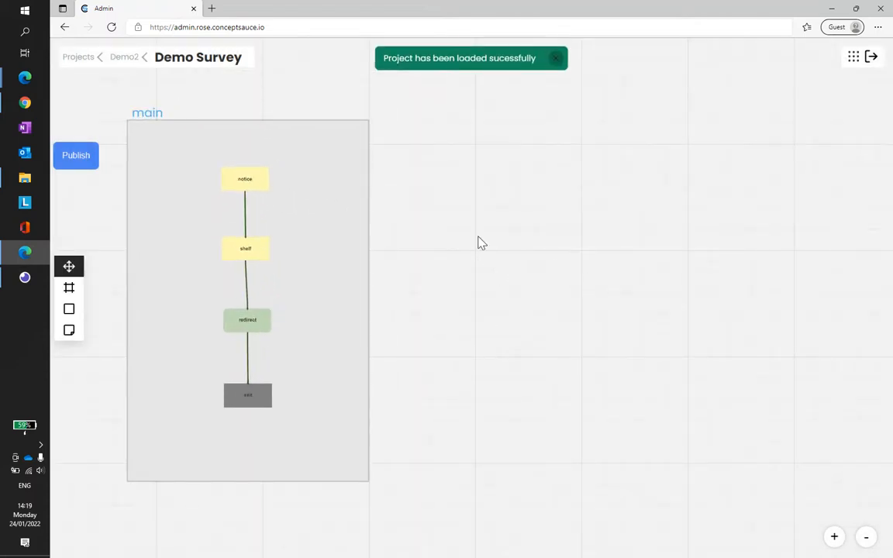
drag(478, 243, 493, 239)
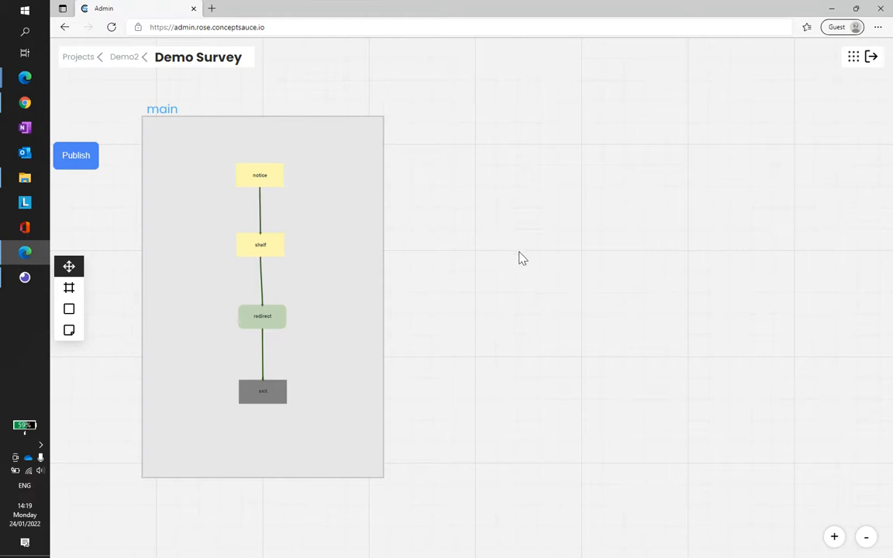
drag(523, 276, 510, 276)
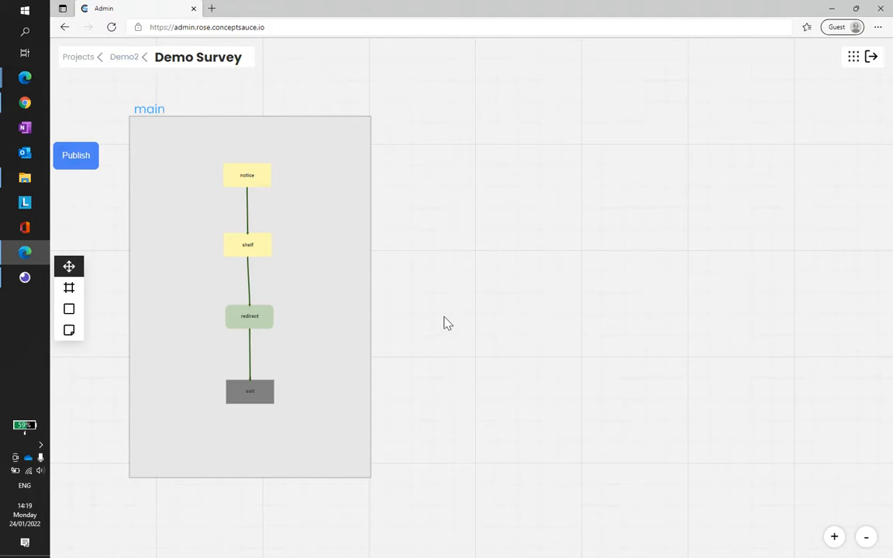
click(248, 244)
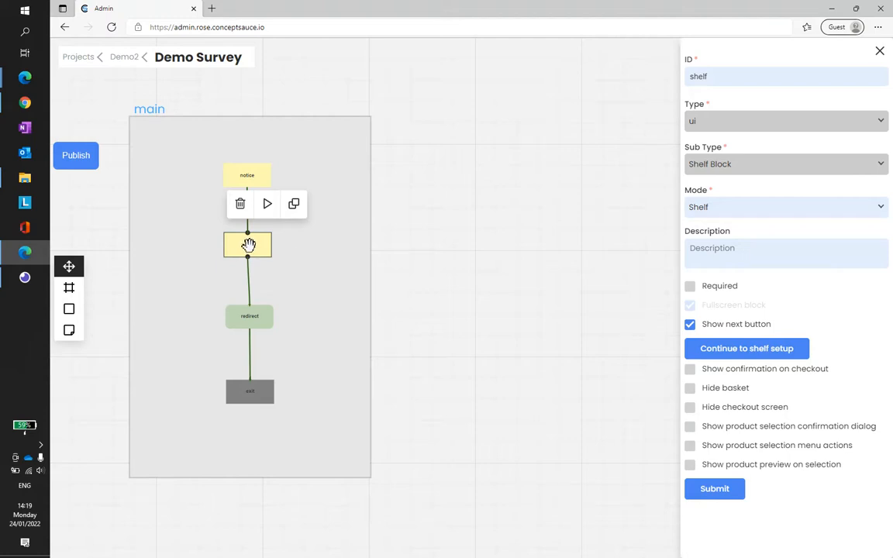
click(425, 295)
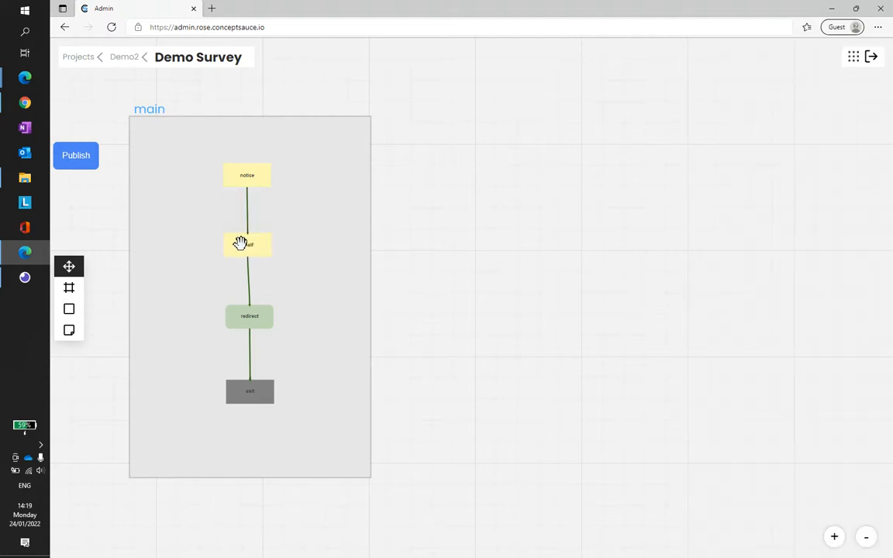
Step: Open the folder "Demo Project - Conjoint Virtual Shelf" in File Explorer, look over its files and minimize the window
click(25, 178)
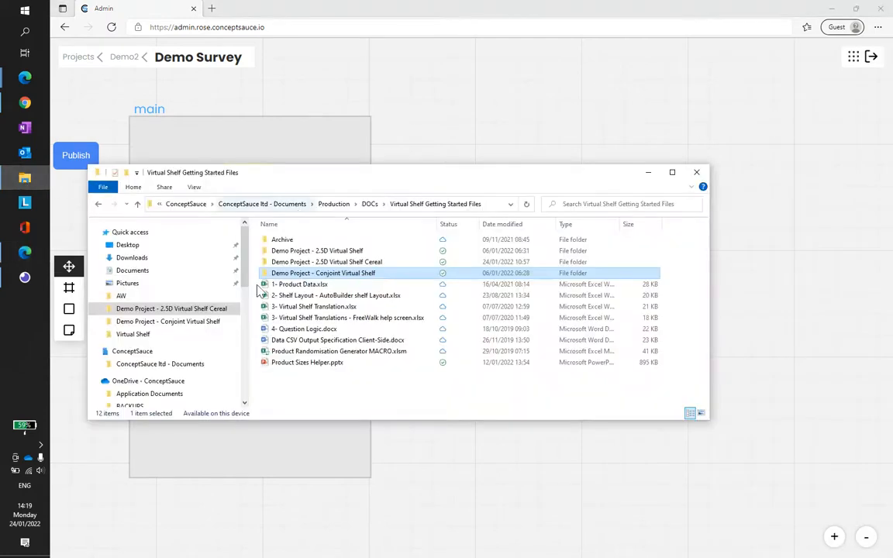
double_click(374, 277)
drag(381, 227, 395, 226)
mouse_move(449, 166)
mouse_down()
mouse_move(443, 187)
mouse_move(447, 178)
mouse_up()
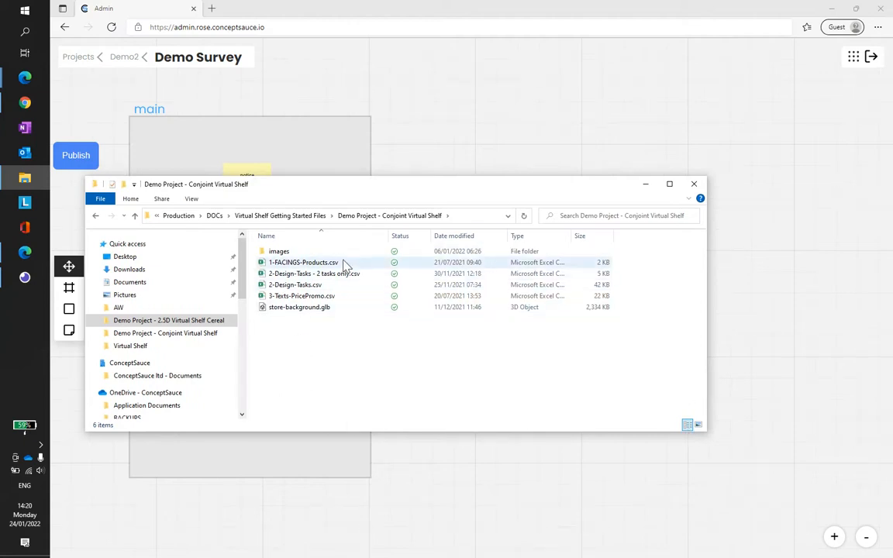
click(646, 187)
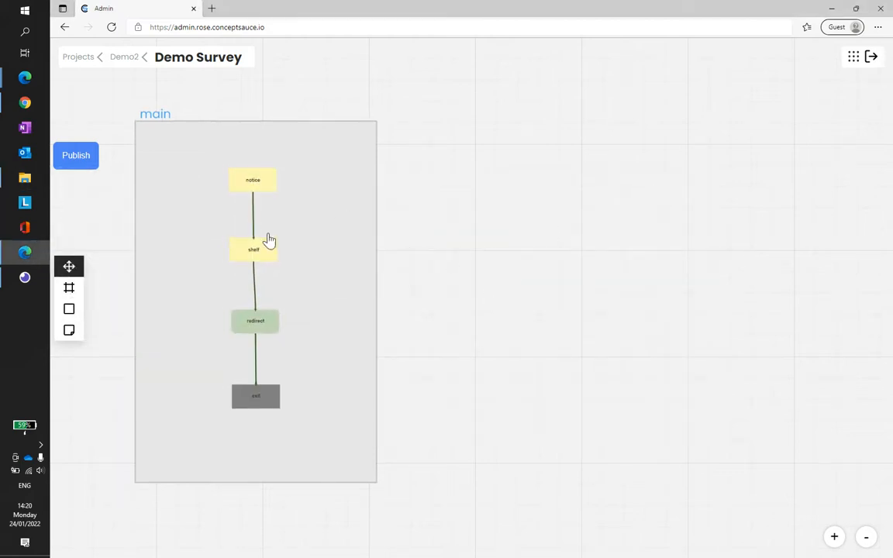
Step: Examine the settings of the notice block and the shelf block in the survey flow
click(255, 179)
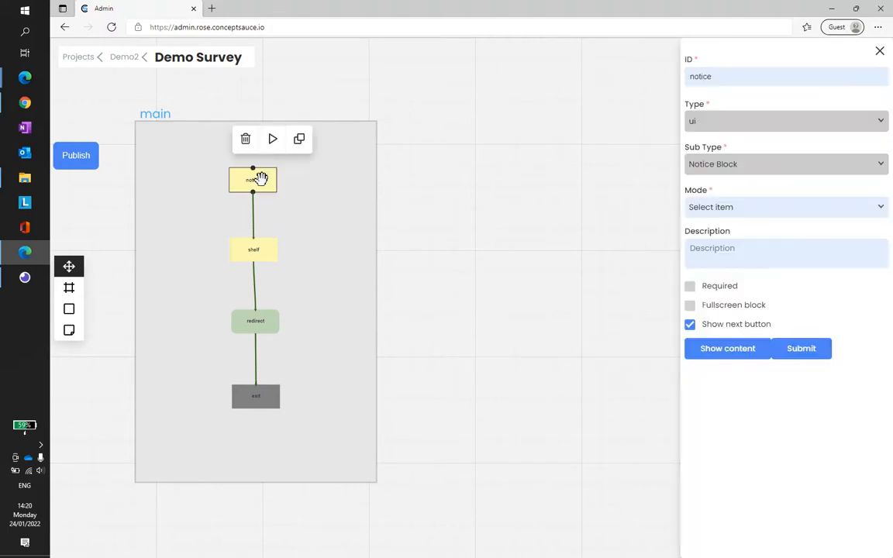
click(500, 286)
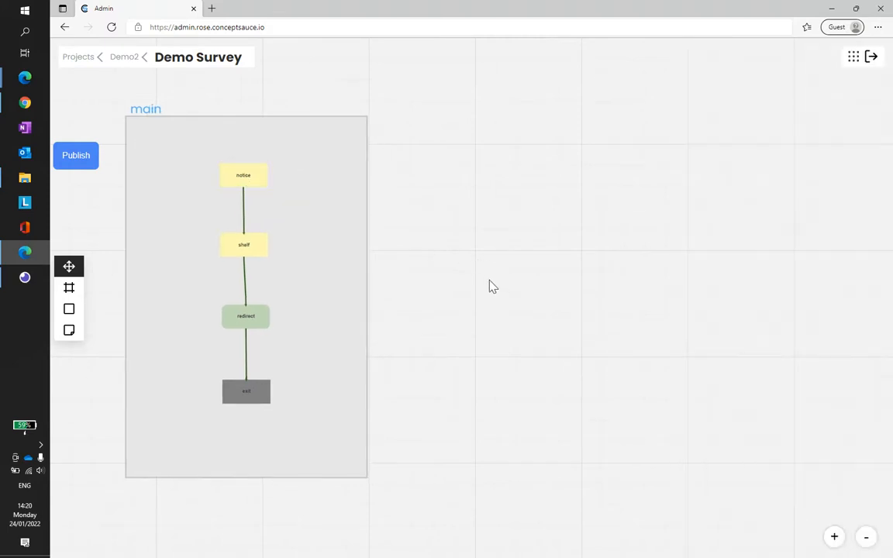
click(245, 173)
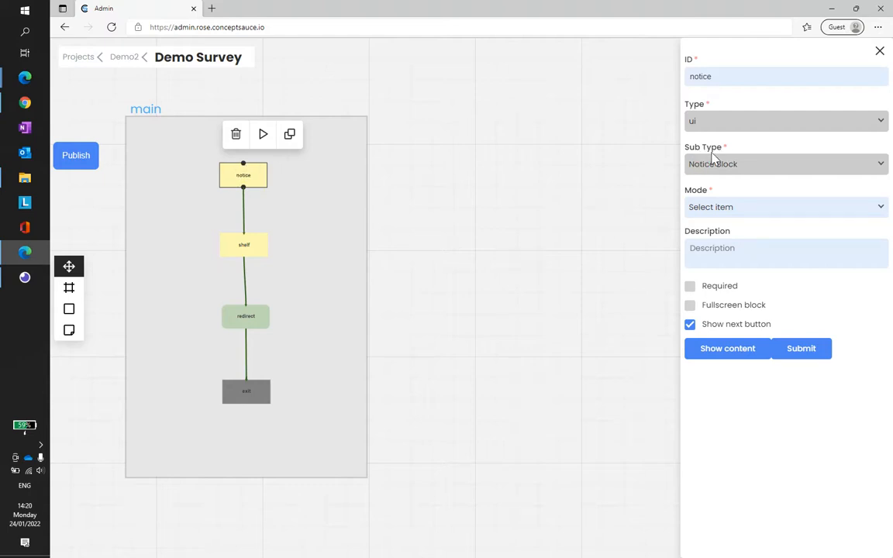
click(244, 245)
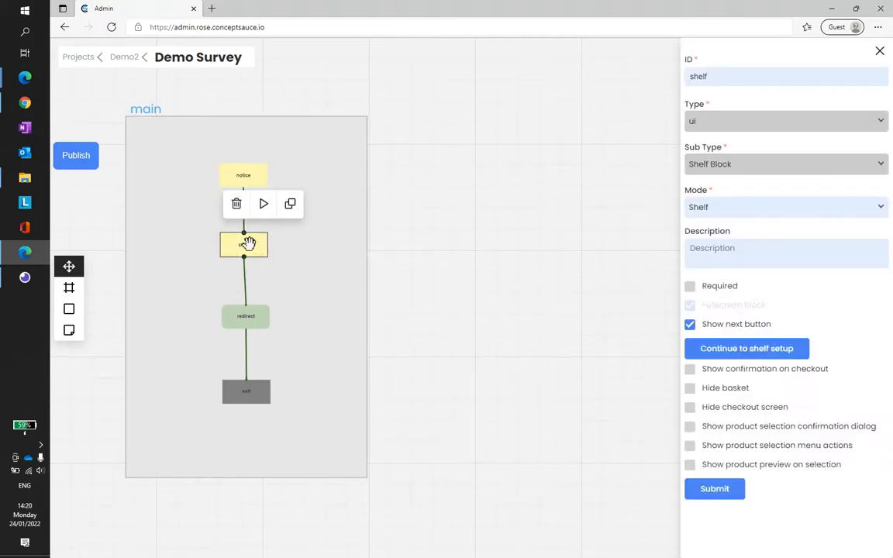
click(430, 241)
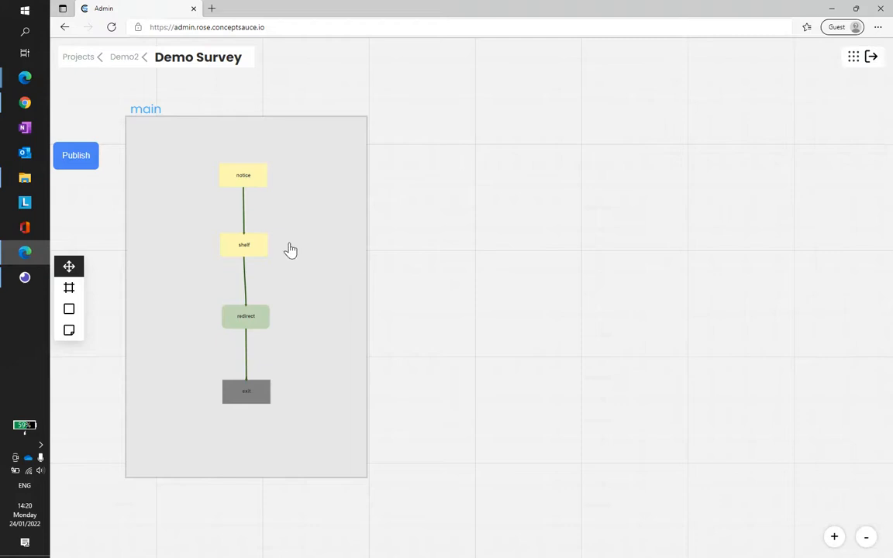
click(245, 246)
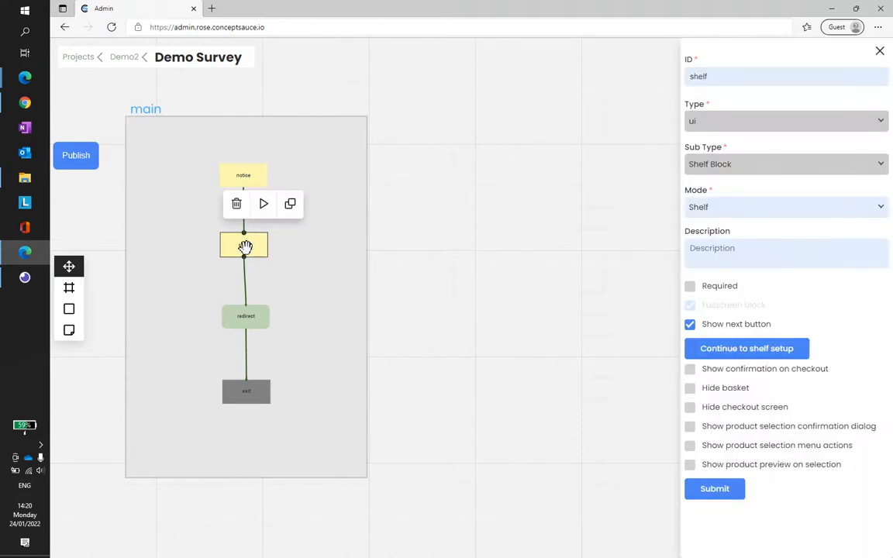
click(236, 203)
click(431, 323)
click(227, 224)
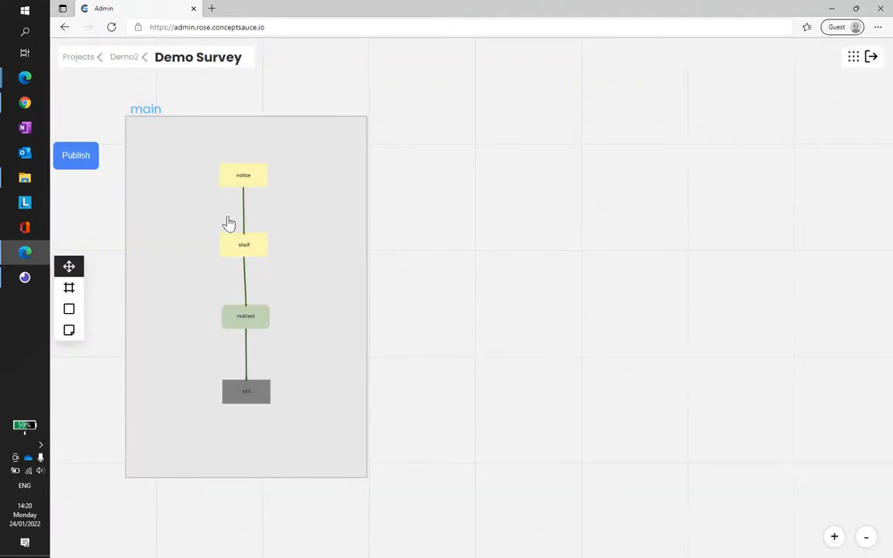
Step: Delete the shelf block together with its connectors to the notice and redirect blocks
click(245, 217)
click(245, 217)
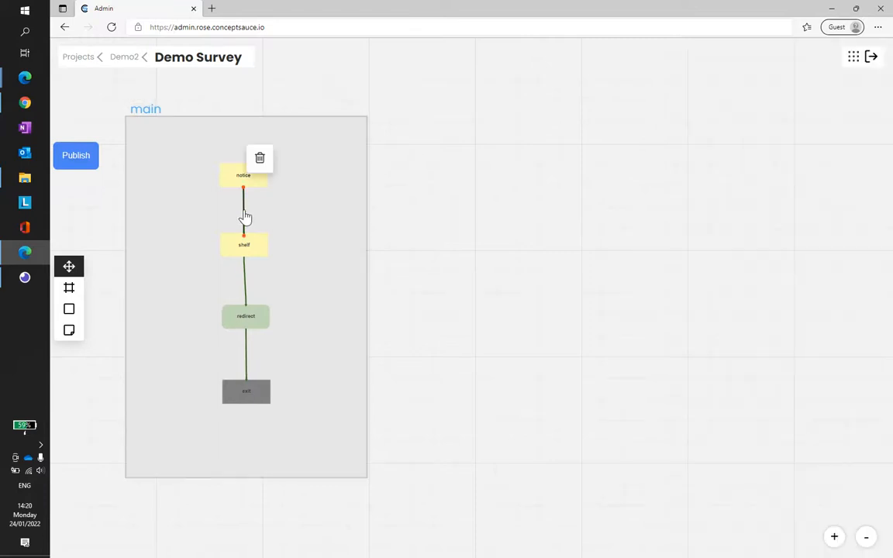
click(260, 159)
click(245, 276)
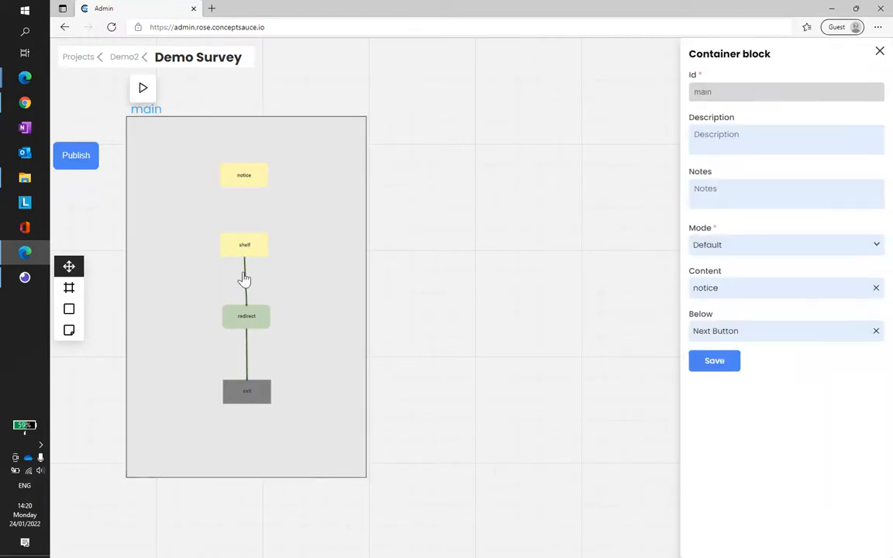
click(245, 276)
click(260, 227)
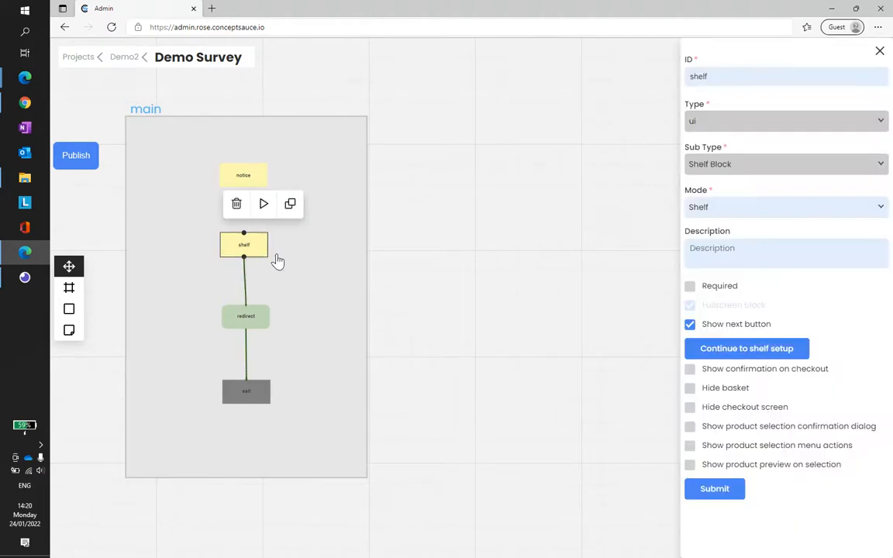
click(237, 203)
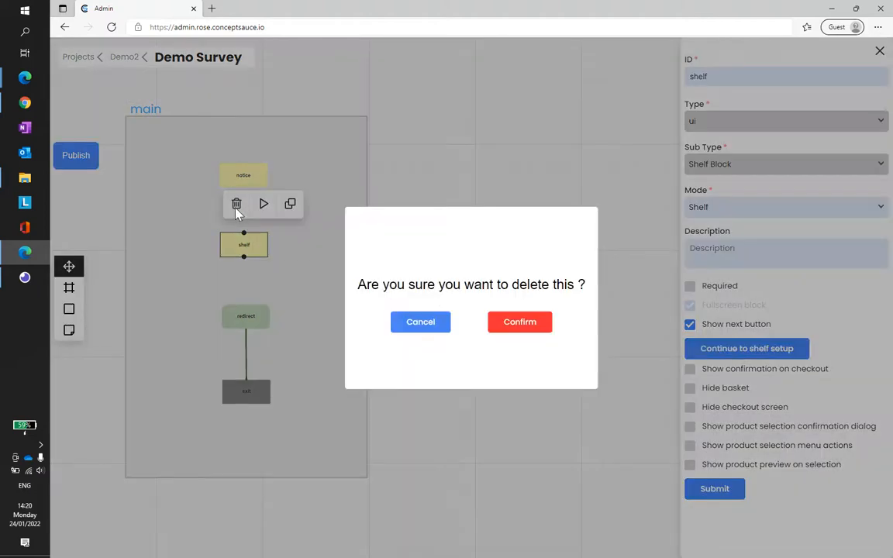
click(504, 323)
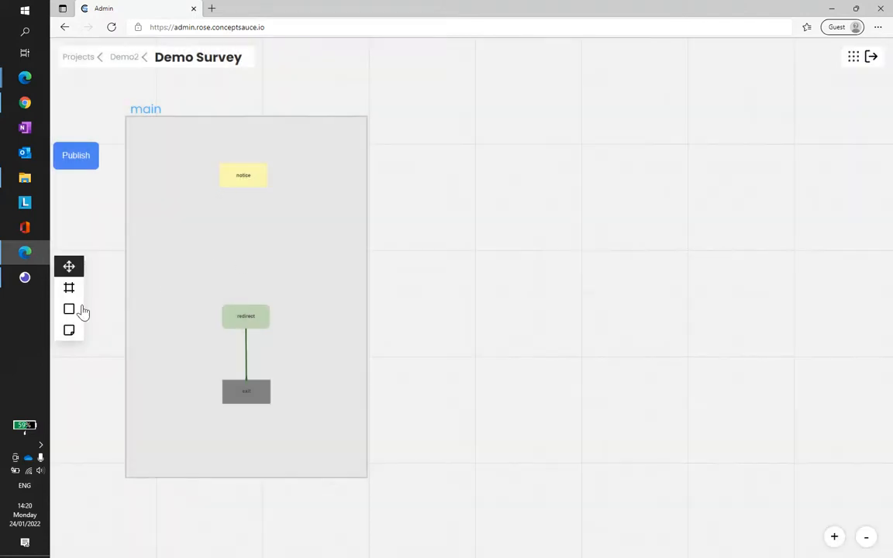
Step: Add a UI block with the ID conjoint between the notice and redirect blocks
click(69, 309)
click(108, 256)
click(247, 249)
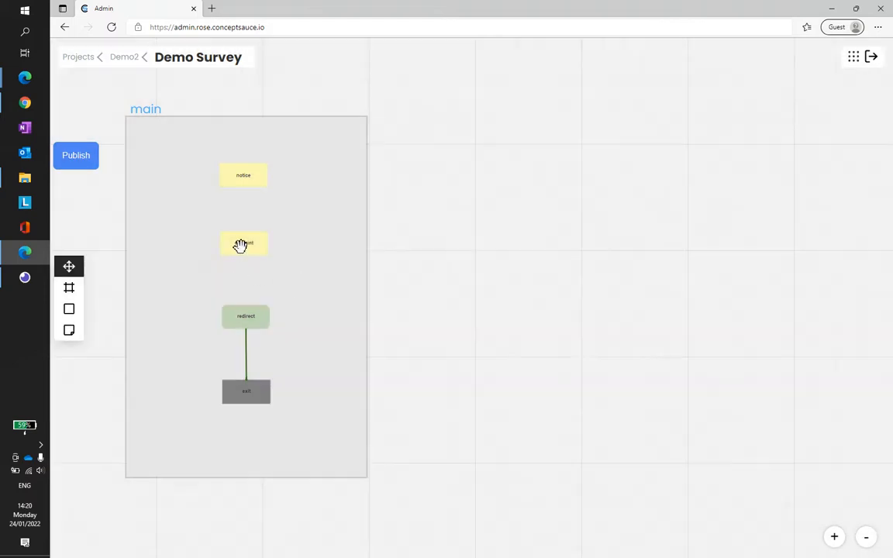
Step: Connect the notice block to the conjoint block and the conjoint block to the redirect block
click(243, 243)
click(244, 174)
drag(243, 187, 246, 314)
Step: Set the conjoint block's sub type to Shelf Block and its mode to Conjoint
click(247, 244)
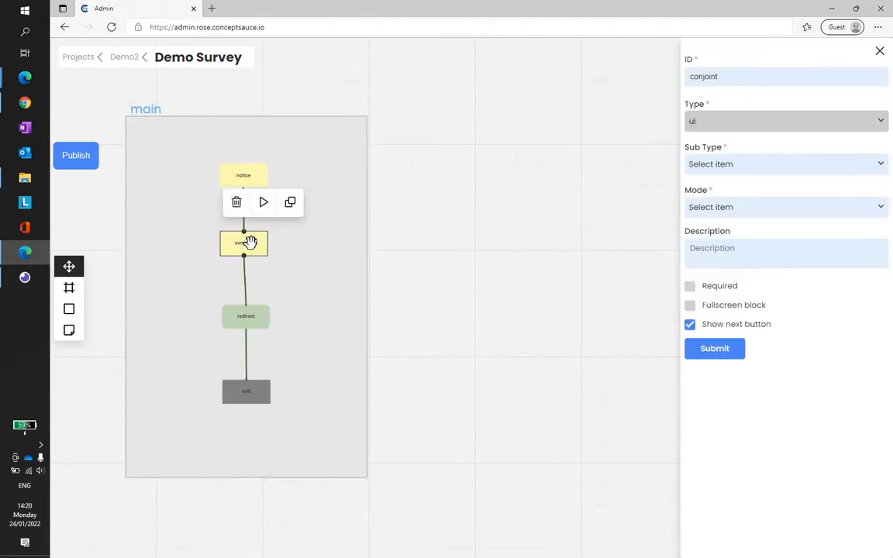
click(765, 165)
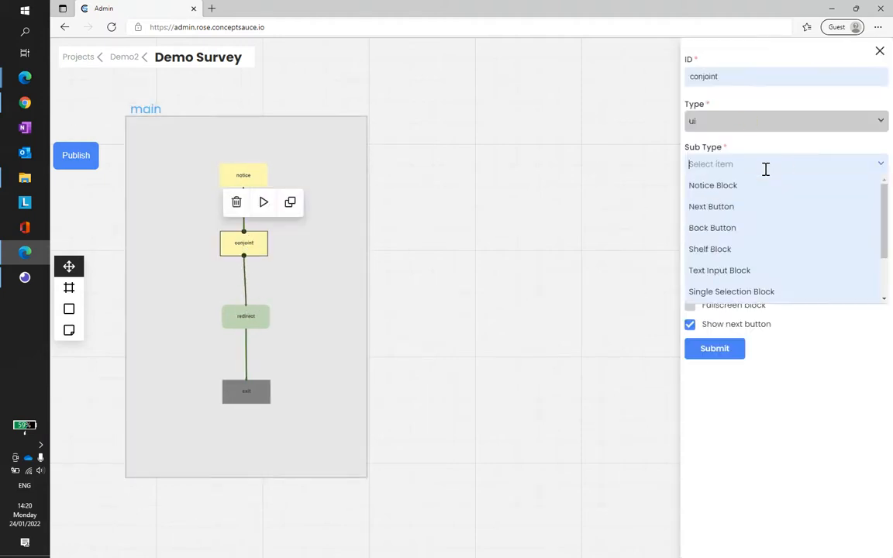
click(719, 252)
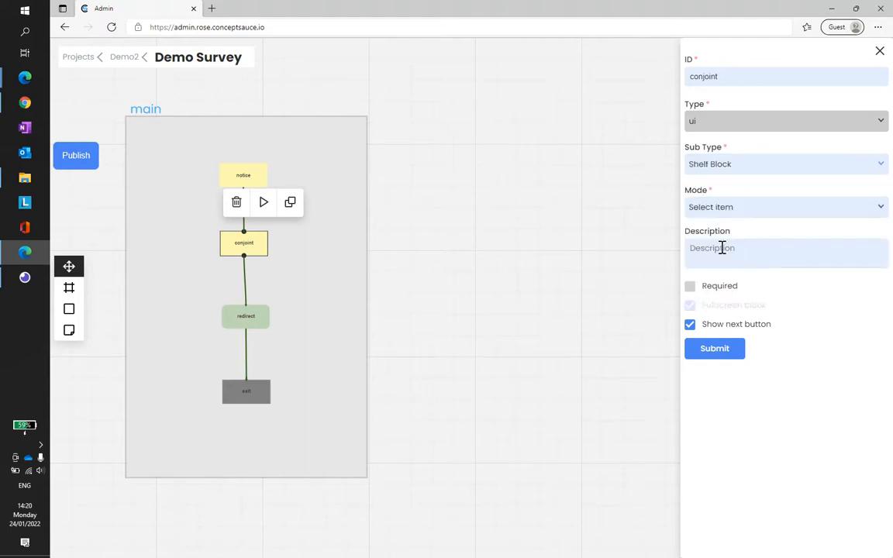
click(738, 205)
click(706, 228)
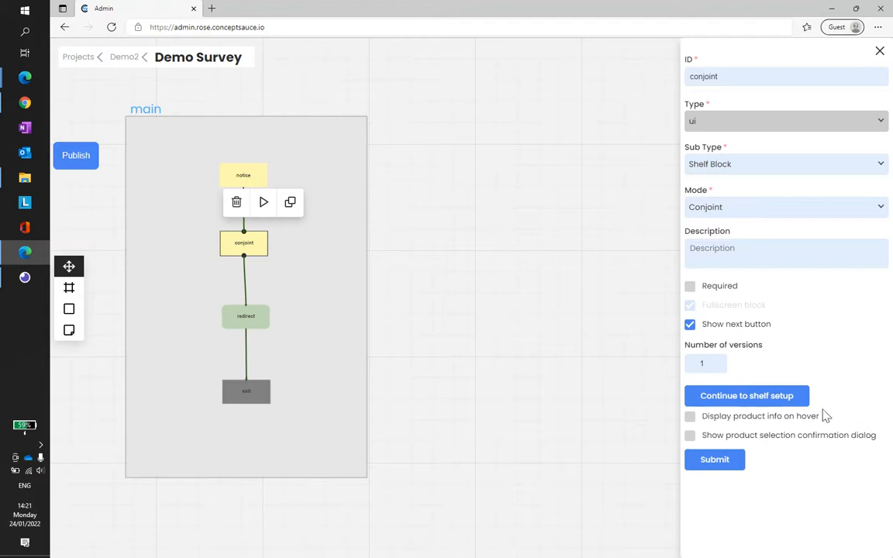
Step: Start the conjoint block's shelf setup, save a shelf with a count of 3, and save the default properties
click(763, 401)
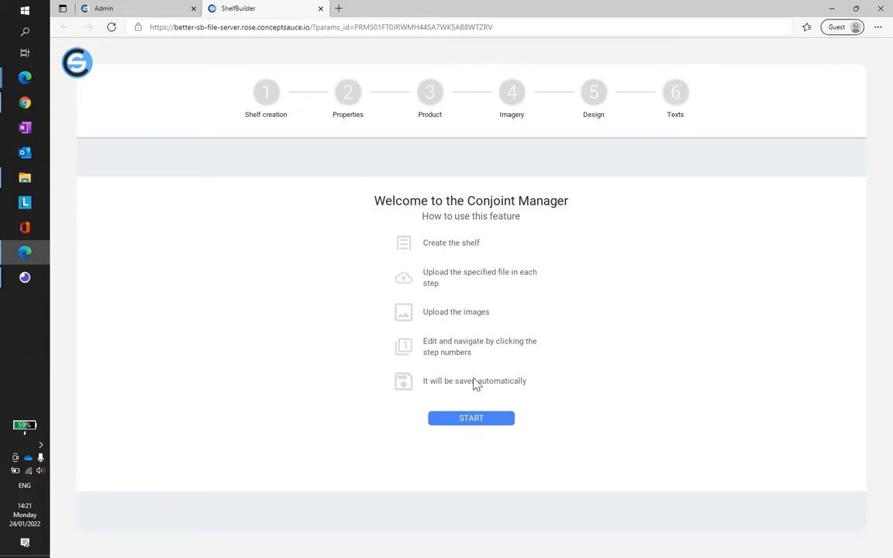
click(473, 420)
click(155, 158)
click(155, 157)
click(156, 158)
click(130, 157)
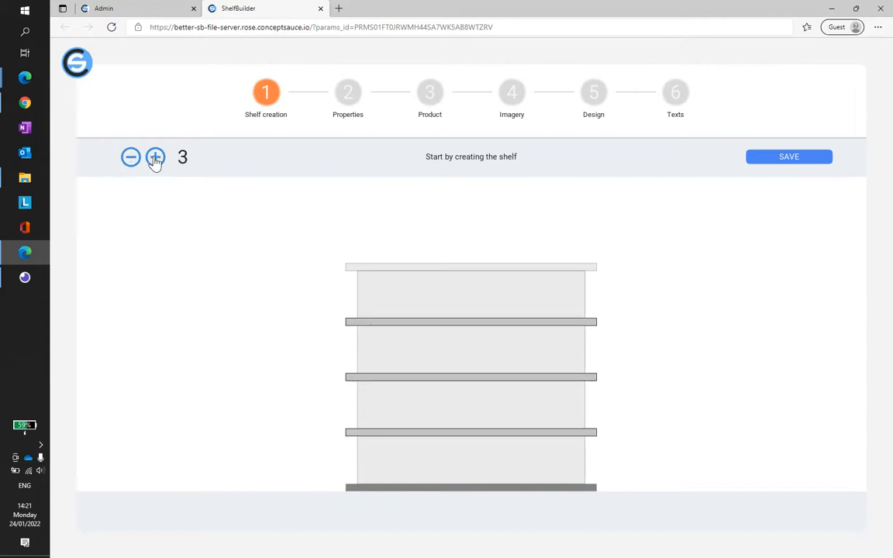
click(787, 158)
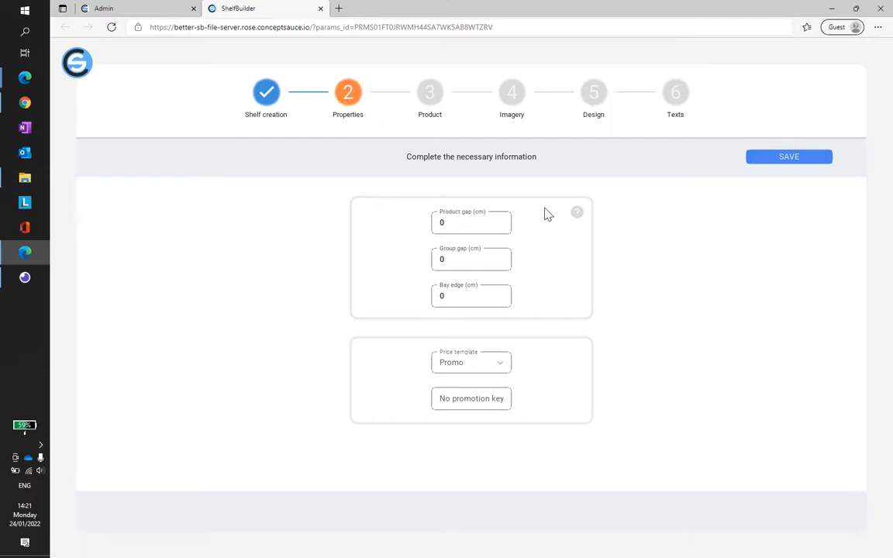
click(790, 159)
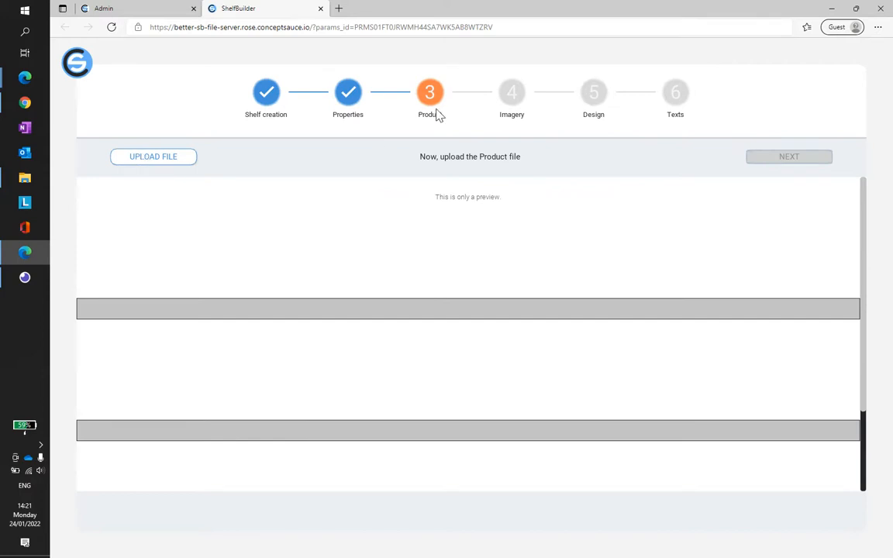
Step: Open the product file upload and bring up the Conjoint Virtual Shelf folder with 1-FACINGS-Products.csv selected
click(155, 159)
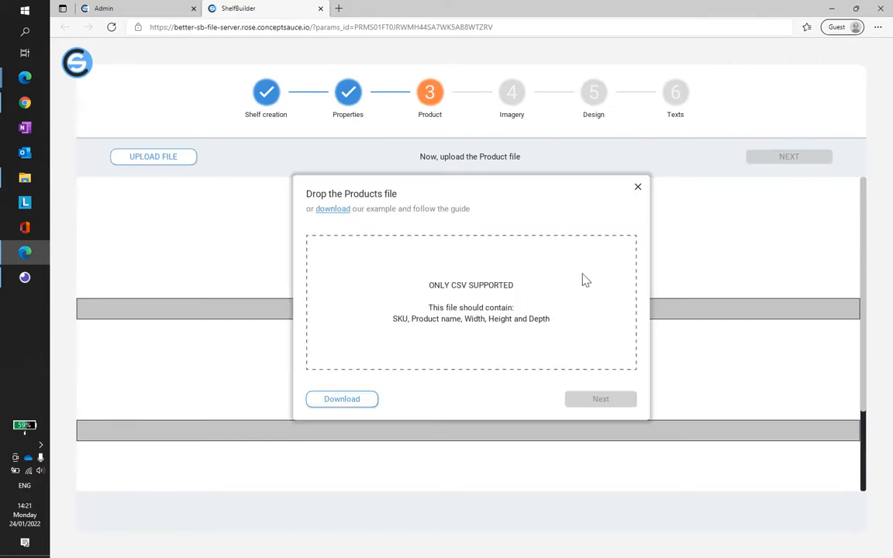
click(25, 177)
click(304, 262)
drag(393, 197, 413, 291)
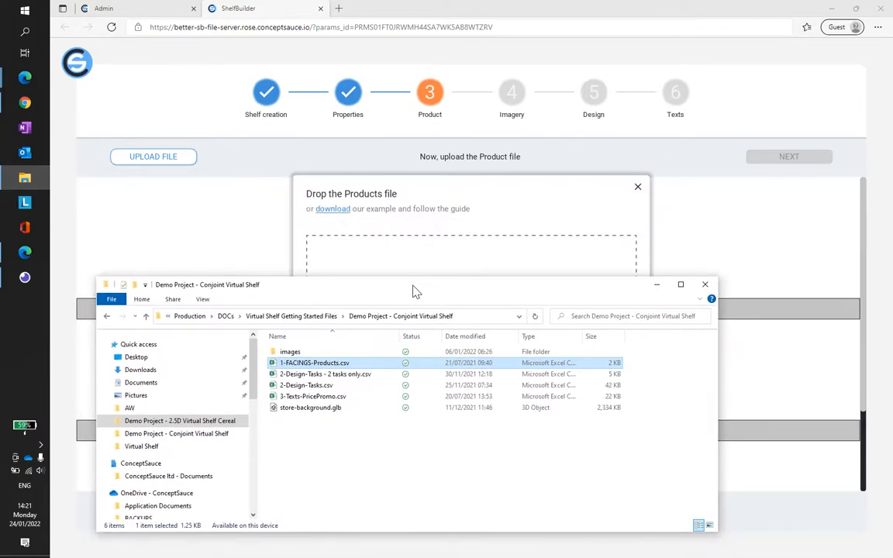
Step: Open 1-FACINGS-Products.csv in Excel and fit columns A to H to their contents
double_click(351, 367)
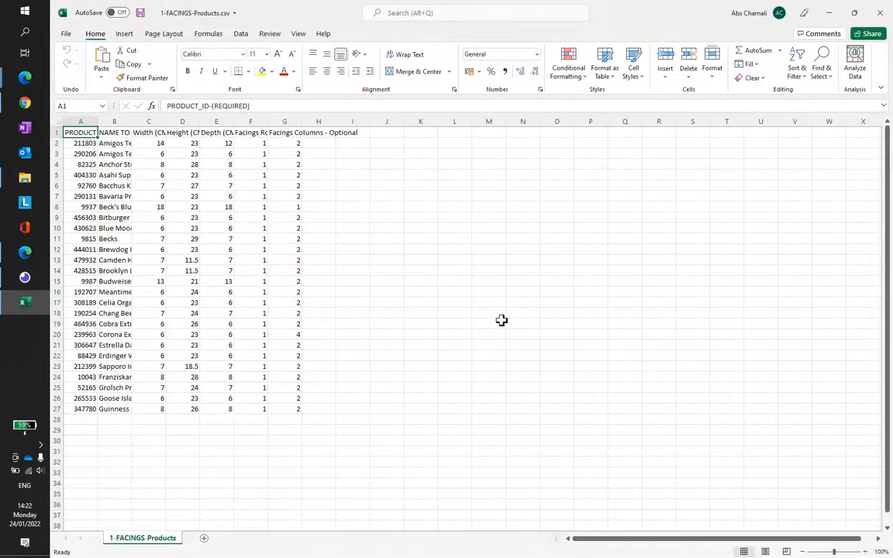
drag(71, 121, 325, 117)
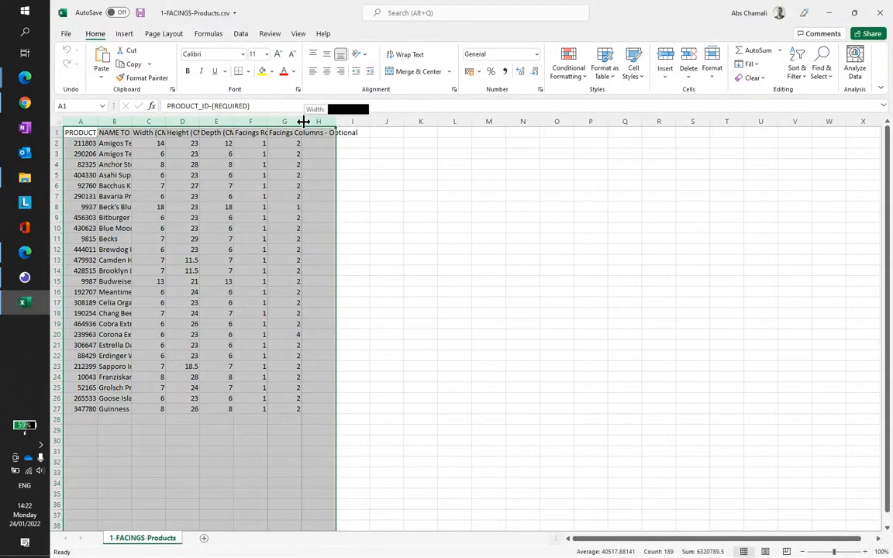
double_click(302, 121)
click(512, 184)
Step: Check the product width and product ID columns, comparing the IDs with the file names in the images folder
click(335, 143)
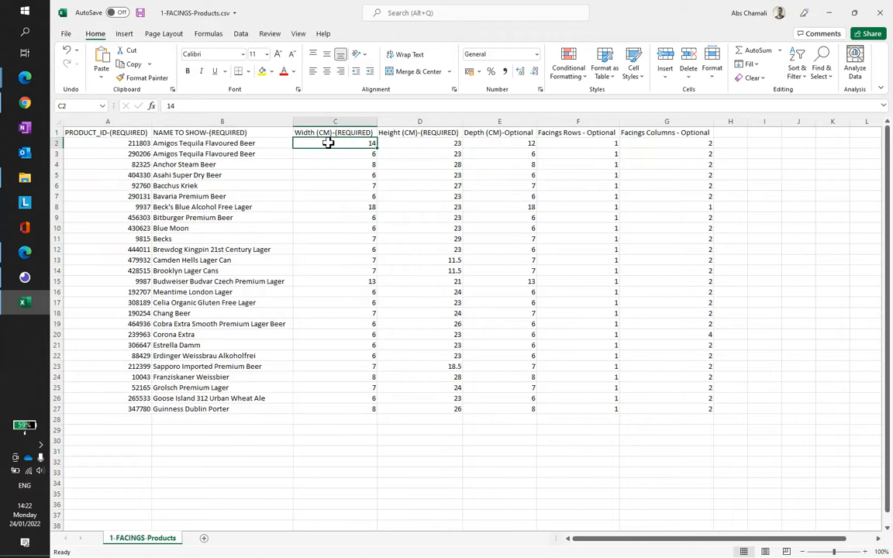
click(330, 155)
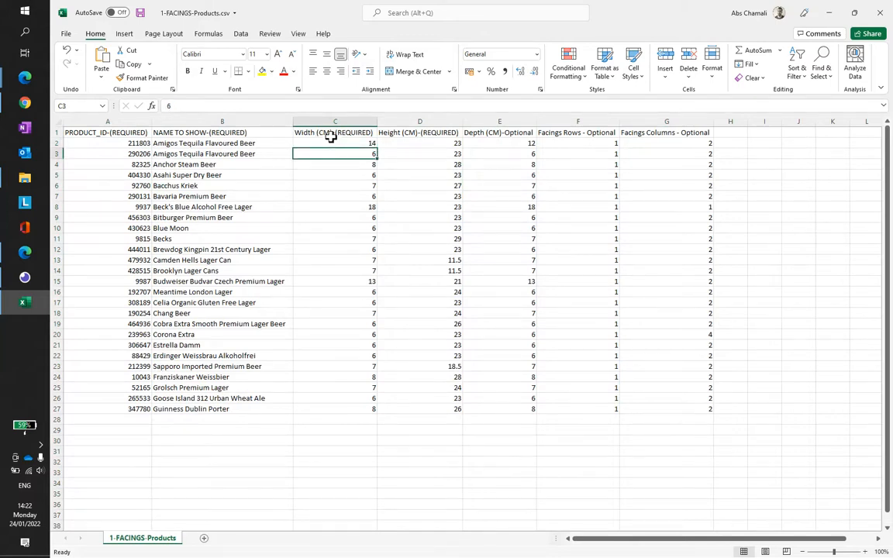
click(113, 145)
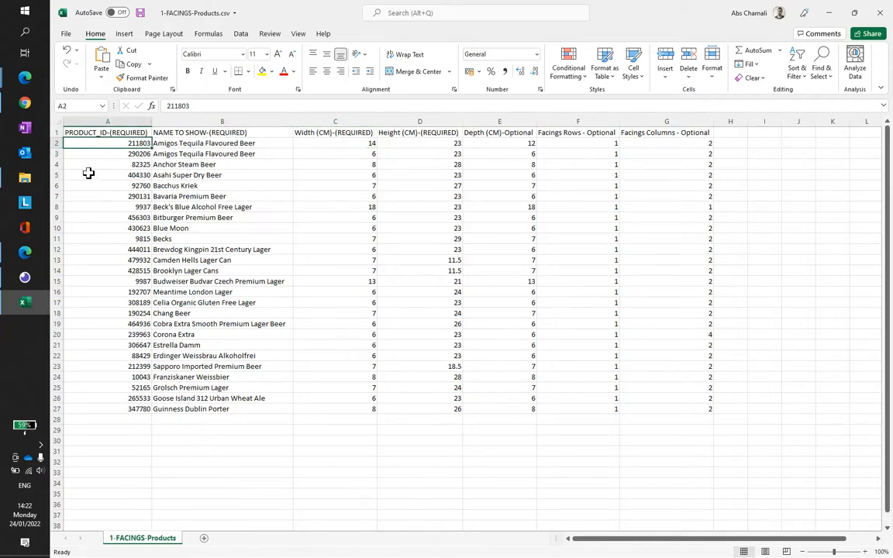
click(31, 186)
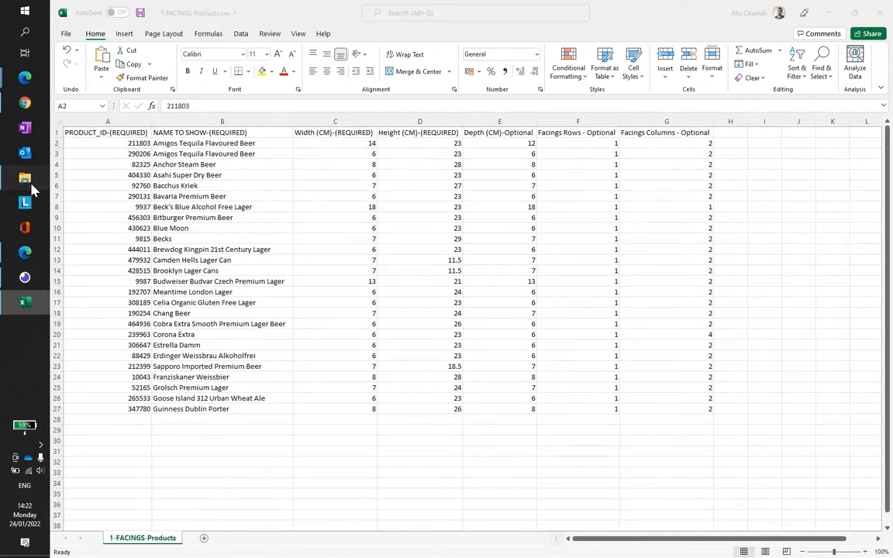
double_click(314, 352)
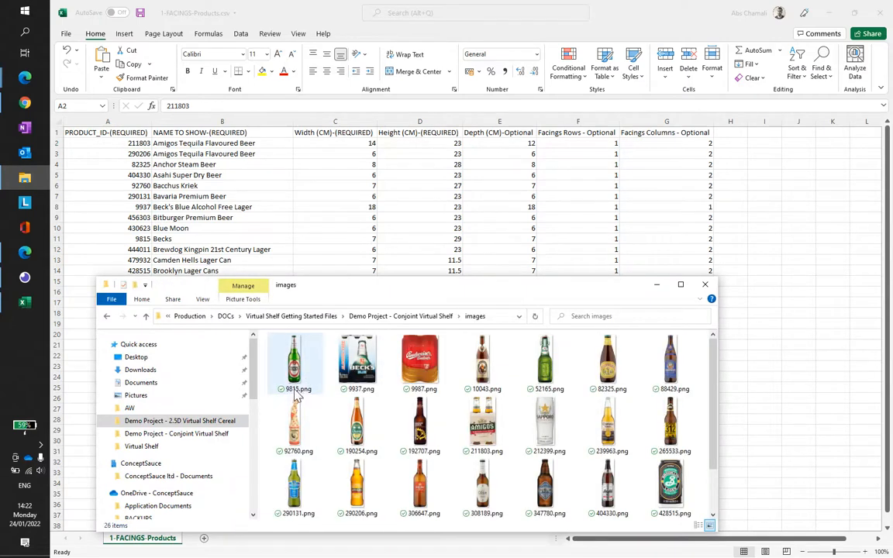
click(143, 248)
click(133, 238)
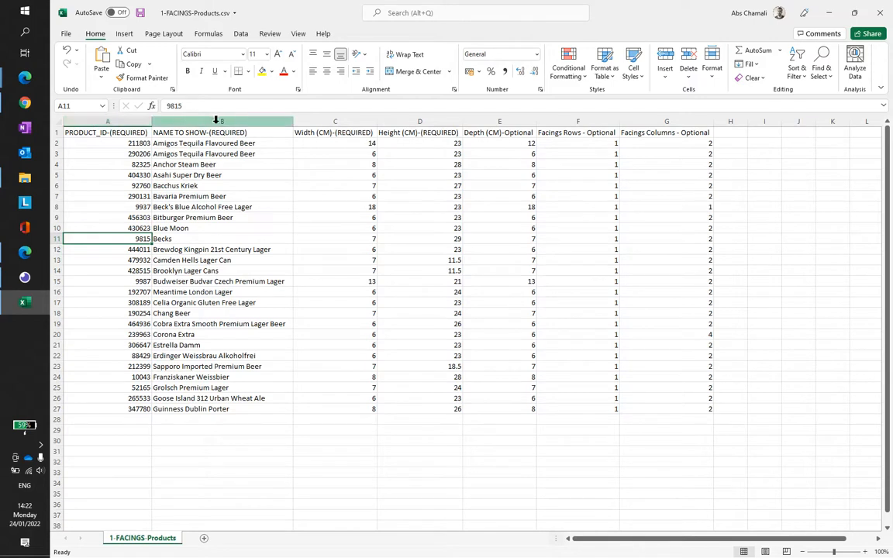
Step: Review the width and facings columns in the products file, and close it without saving changes
click(364, 228)
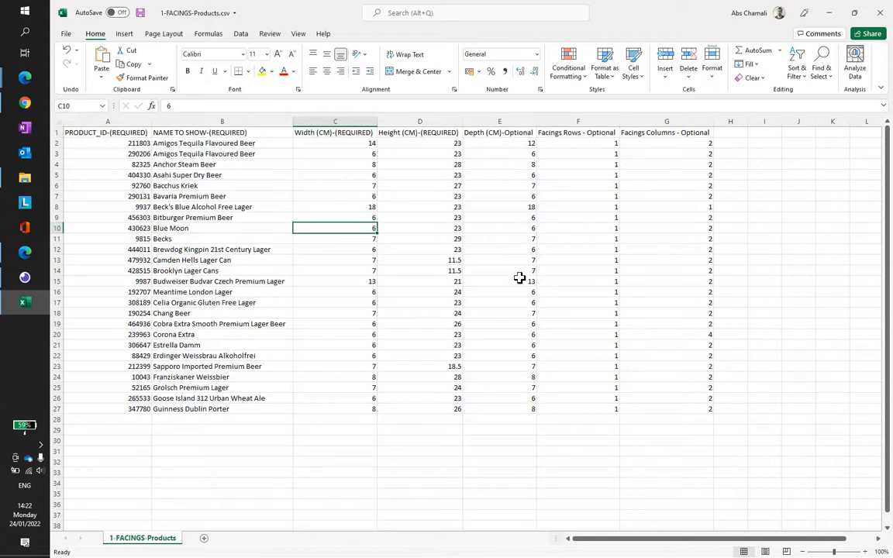
click(595, 228)
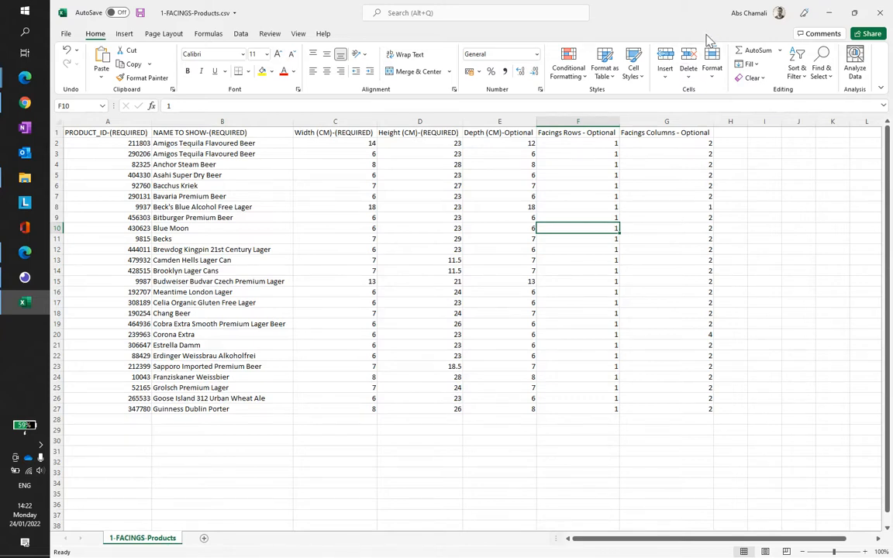
key(alt+F4)
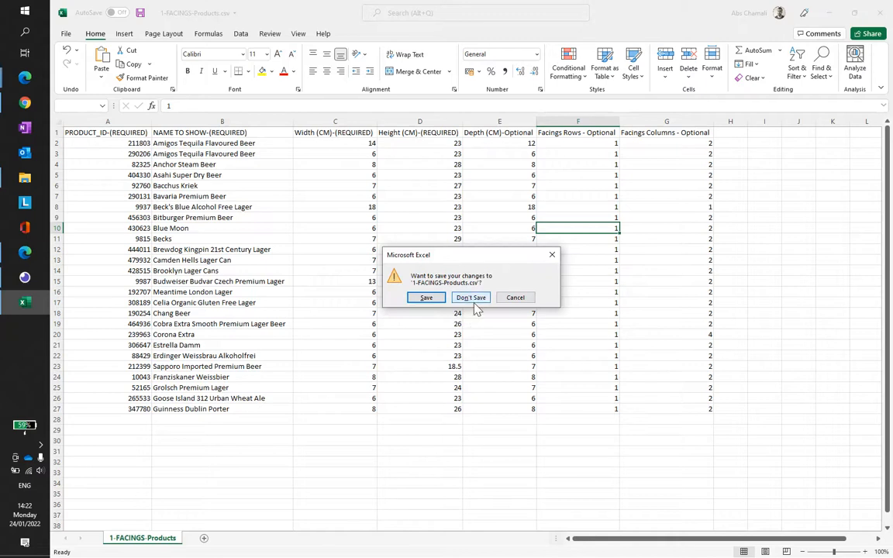
click(473, 301)
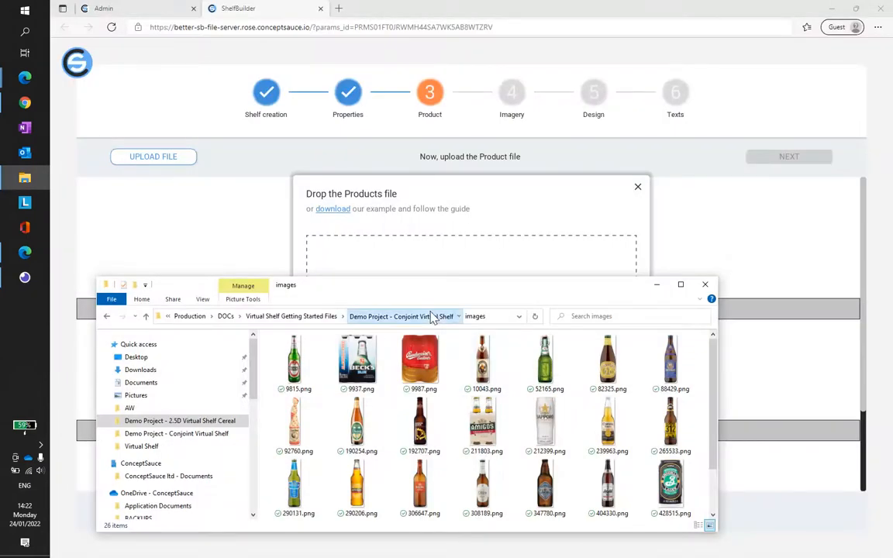
Step: Upload 1-FACINGS-Products.csv from the Demo Project - Conjoint Virtual Shelf folder as the product file and continue to Imagery
click(403, 316)
click(289, 364)
drag(330, 367, 439, 211)
click(602, 400)
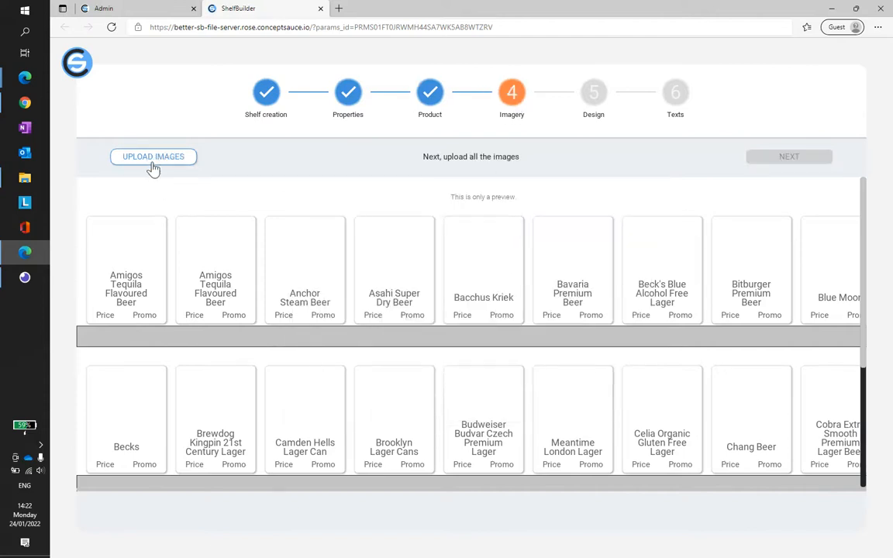
Step: Upload all product pictures from the demo project's images folder and continue to Design
click(153, 159)
click(25, 178)
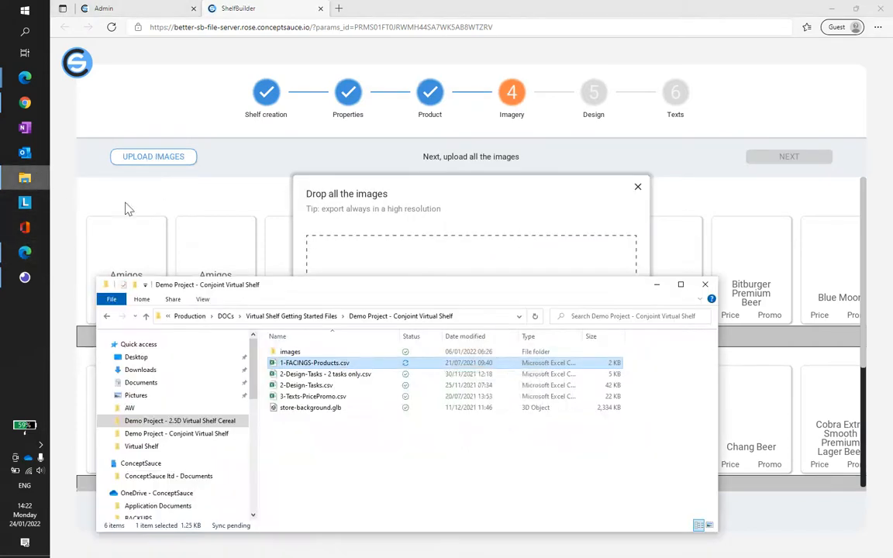
double_click(303, 353)
click(307, 367)
key(ctrl+a)
drag(482, 287, 642, 348)
drag(589, 452, 523, 302)
click(589, 398)
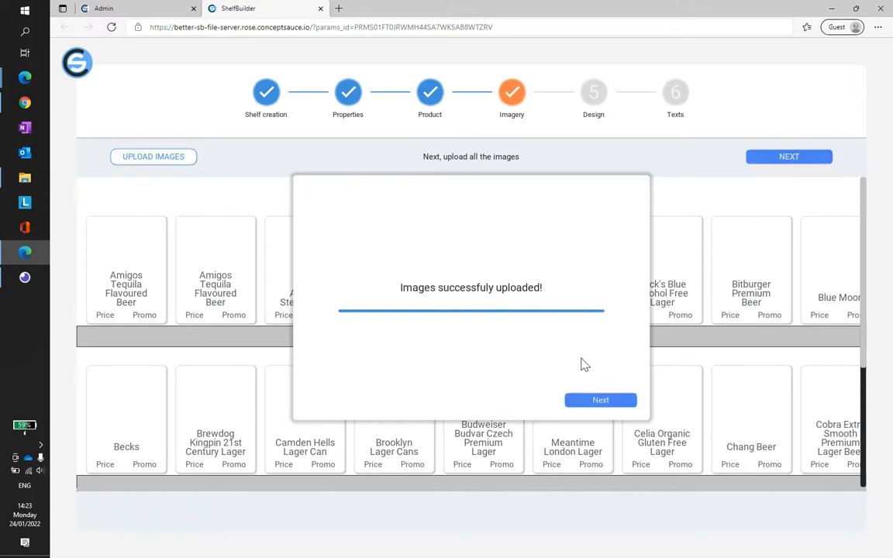
click(601, 401)
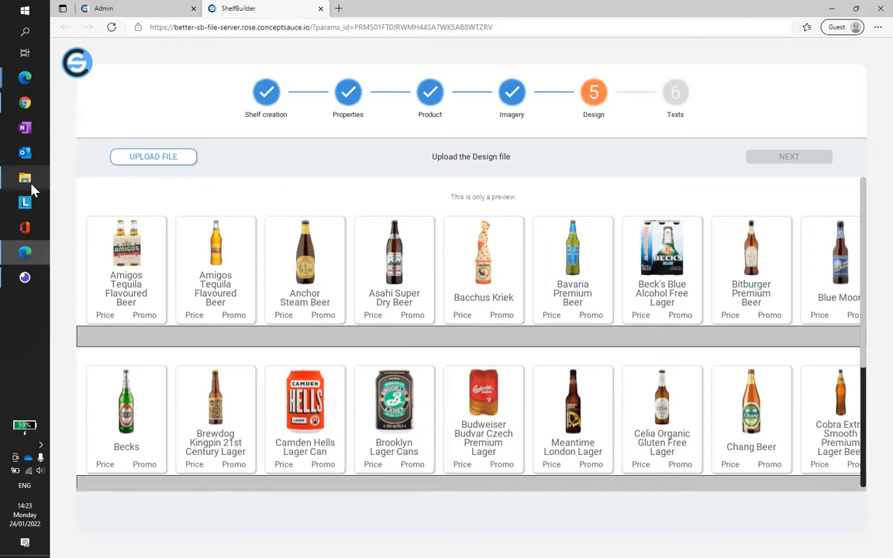
Step: Open the design file upload and bring up the Demo Project - Conjoint Virtual Shelf folder in File Explorer
click(159, 156)
click(25, 179)
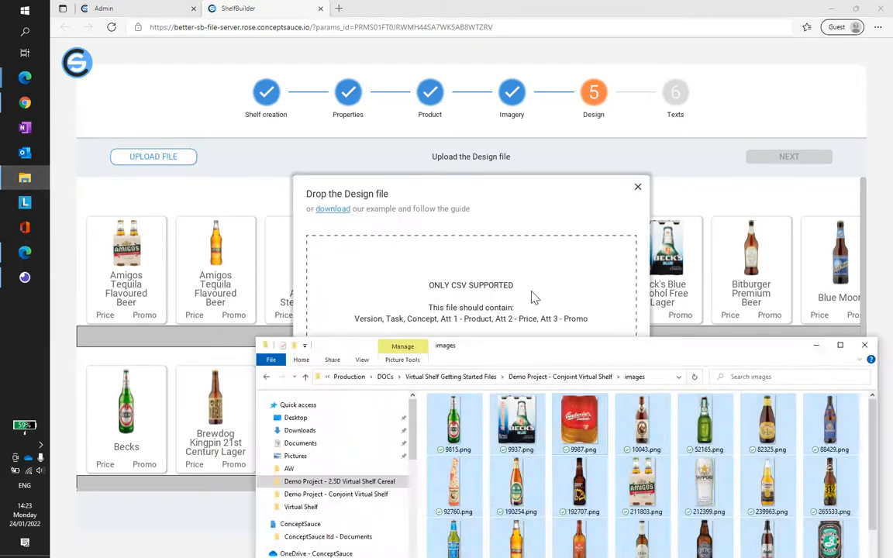
drag(582, 351, 489, 274)
click(473, 299)
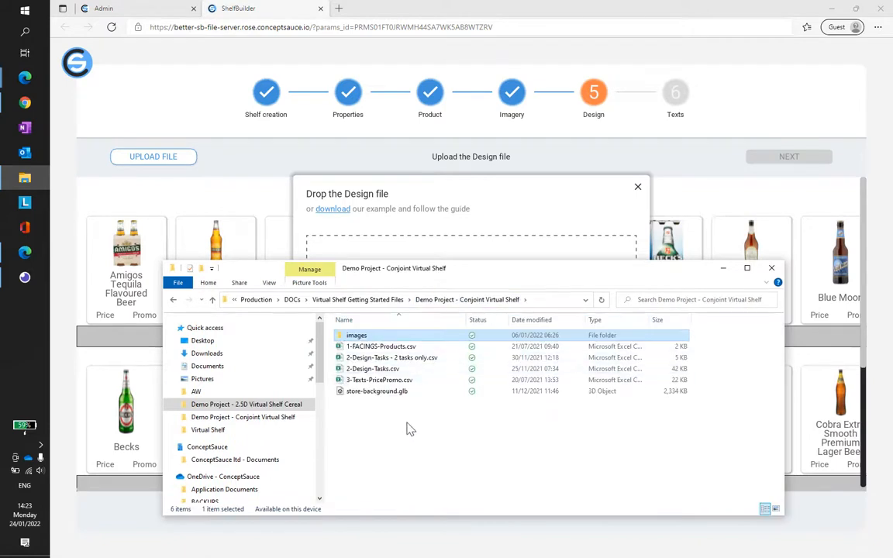
Step: Open 2-Design-Tasks - 2 tasks only.csv in Excel and fit columns A to G to their contents
double_click(418, 359)
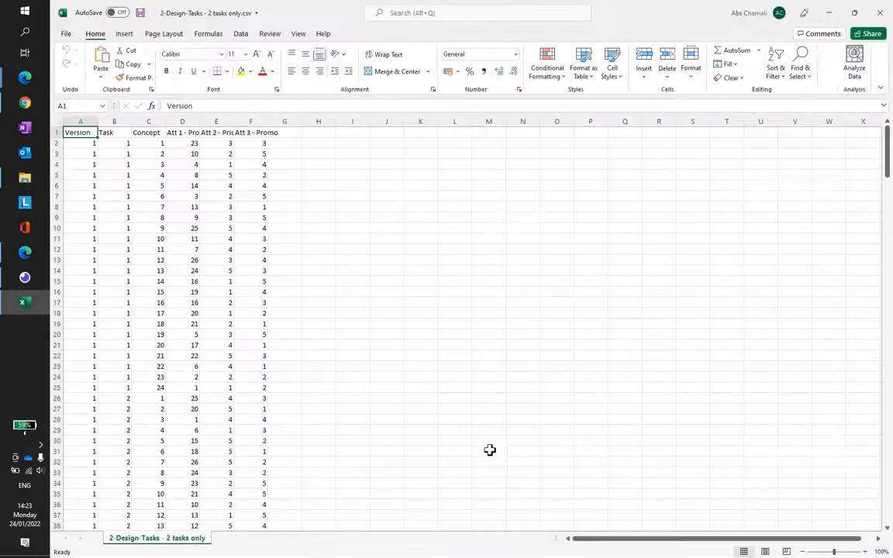
drag(80, 122, 293, 126)
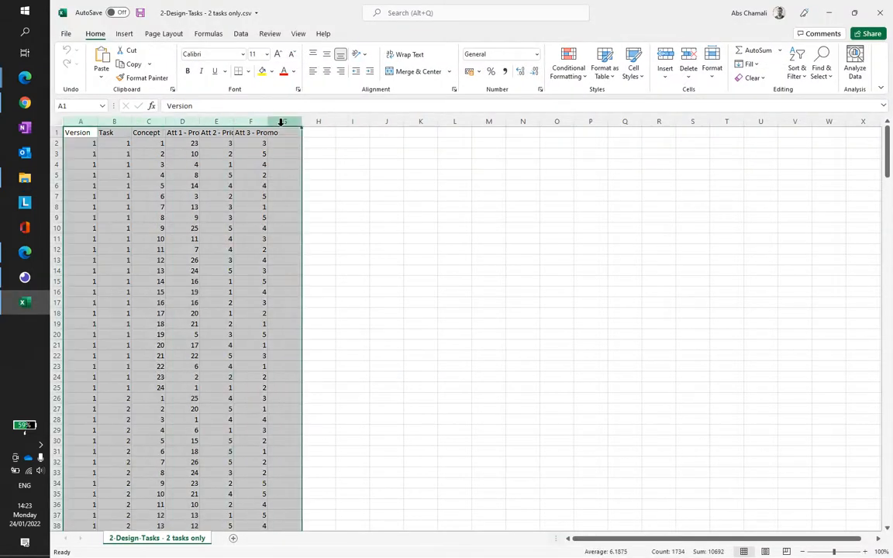
double_click(264, 122)
click(257, 218)
Step: Examine the version, task, concept, product and price columns of the design file, and close it without saving changes
drag(81, 143, 82, 193)
click(108, 163)
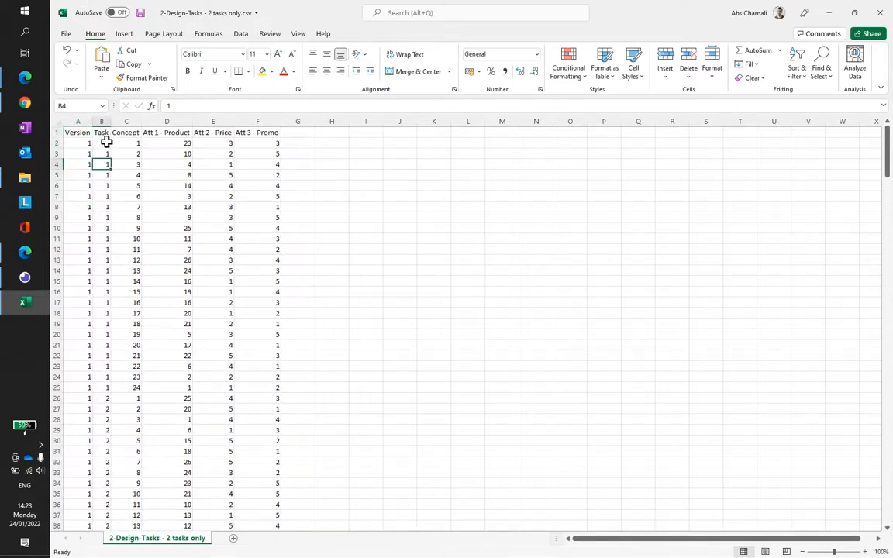
drag(106, 142, 112, 386)
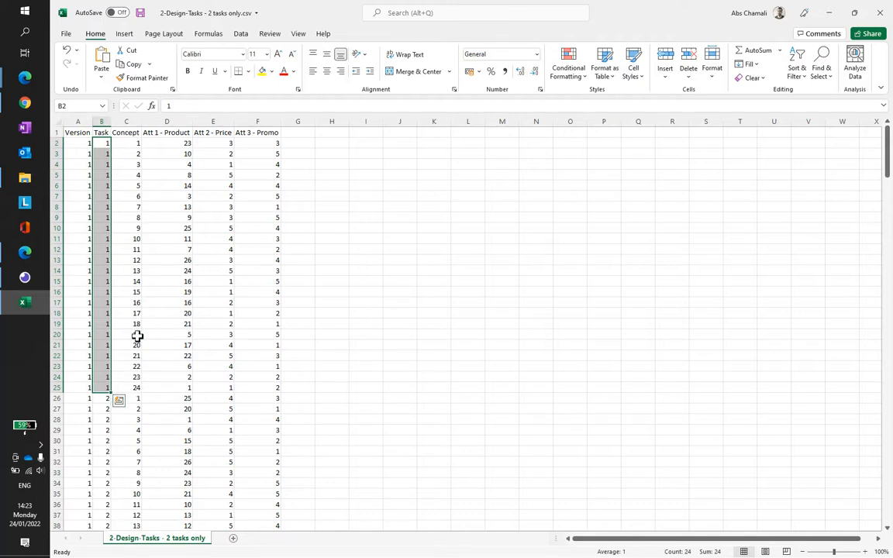
drag(128, 143, 134, 387)
click(172, 217)
drag(166, 145, 225, 335)
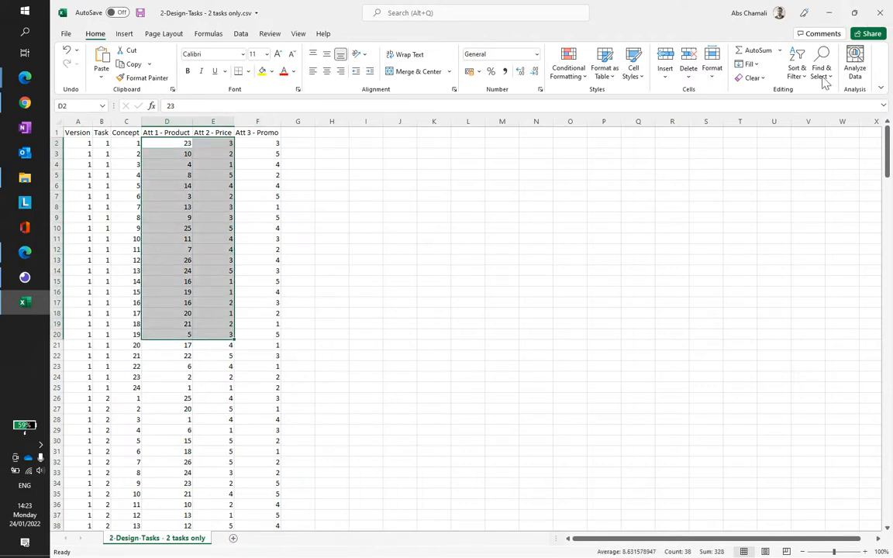
click(880, 13)
click(472, 298)
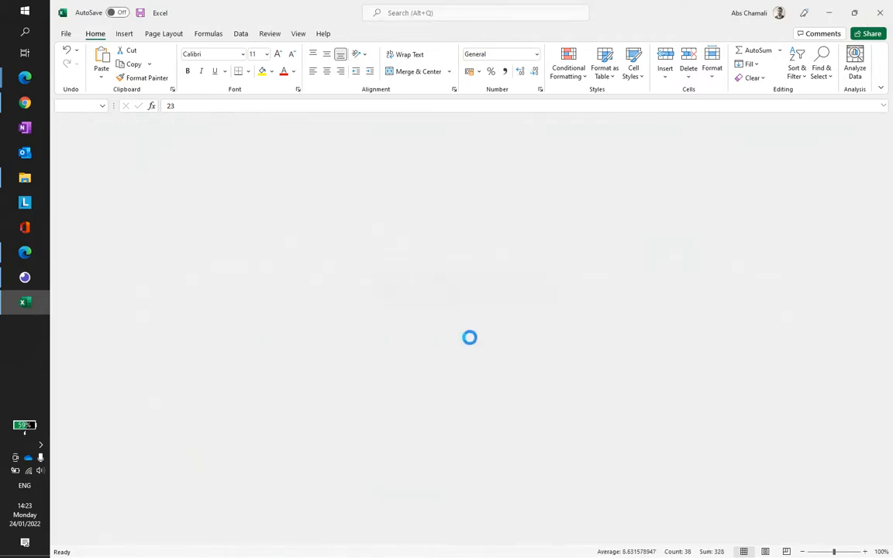
Step: Upload 2-Design-Tasks - 2 tasks only.csv as the design file and continue to Texts
drag(460, 269, 427, 396)
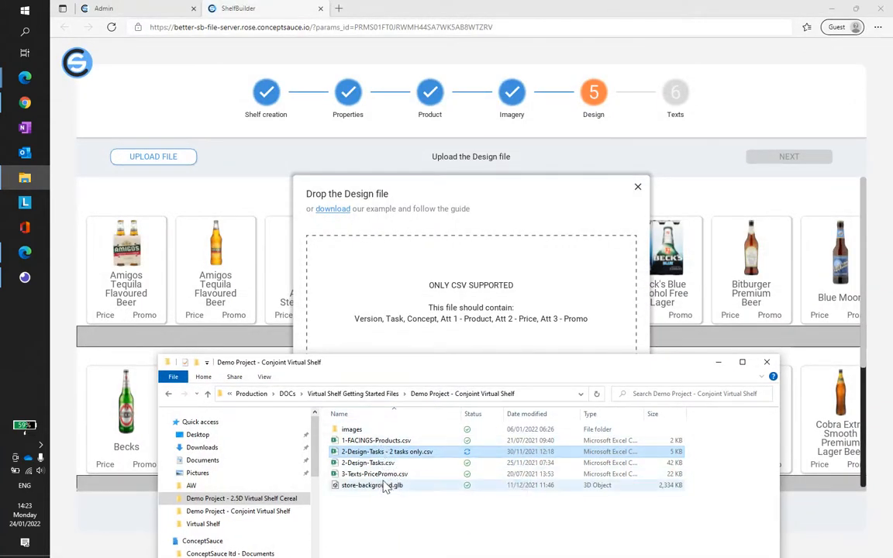
drag(374, 451, 497, 335)
click(600, 398)
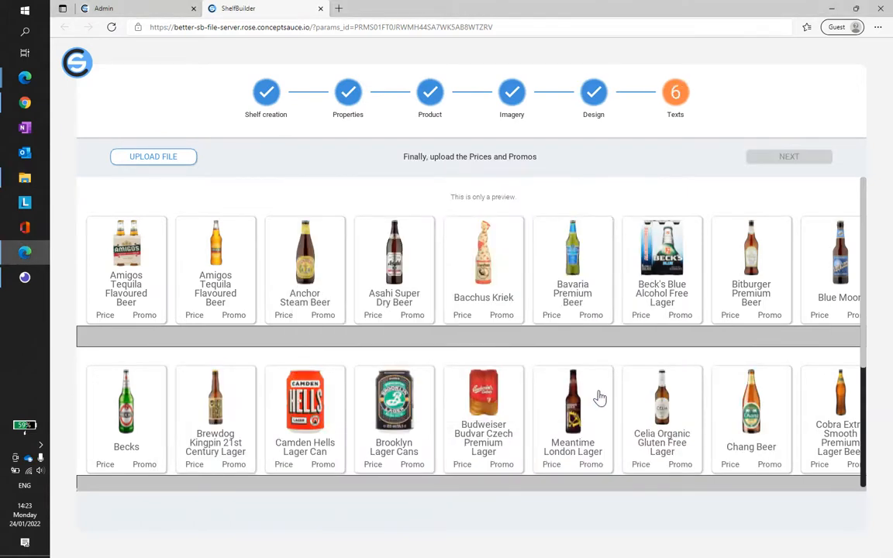
Step: Open the texts file upload, and view 3-Texts-PricePromo.csv in Excel with columns A to C fitted to their contents
click(157, 162)
click(25, 178)
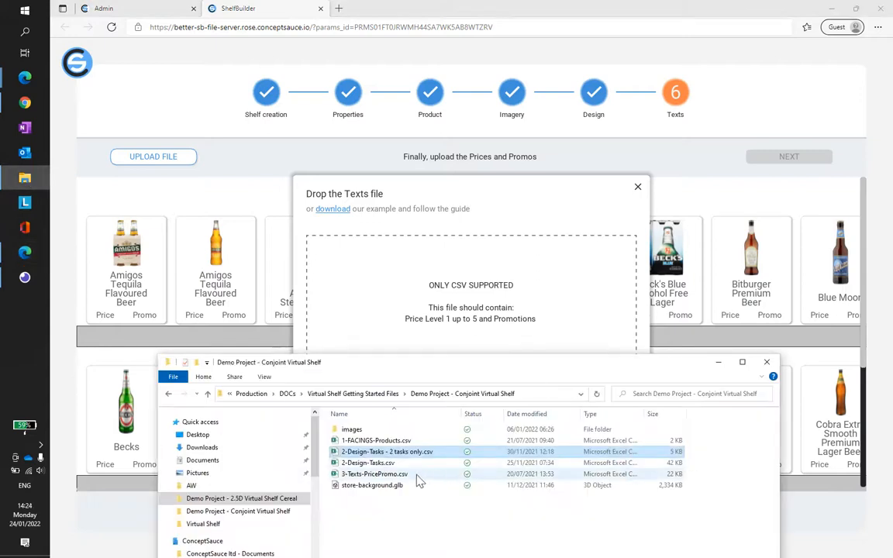
double_click(374, 474)
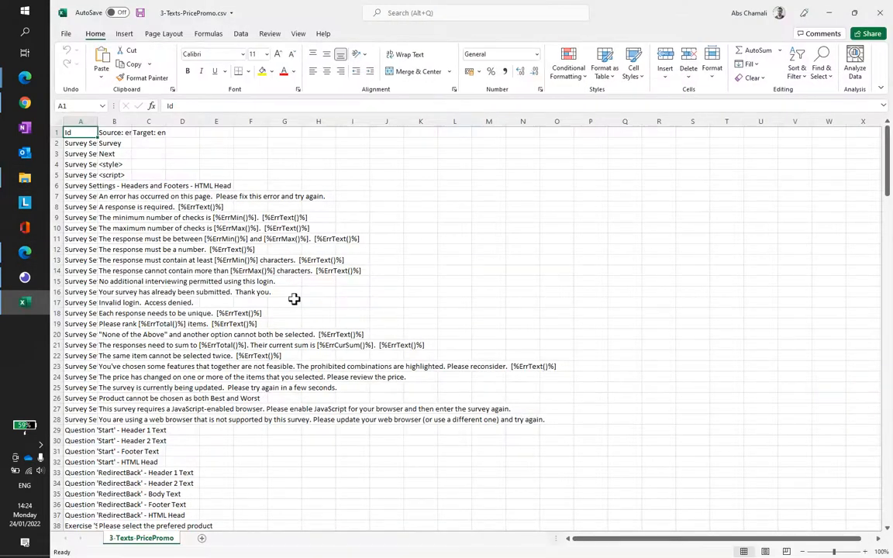
drag(94, 122, 151, 122)
double_click(98, 122)
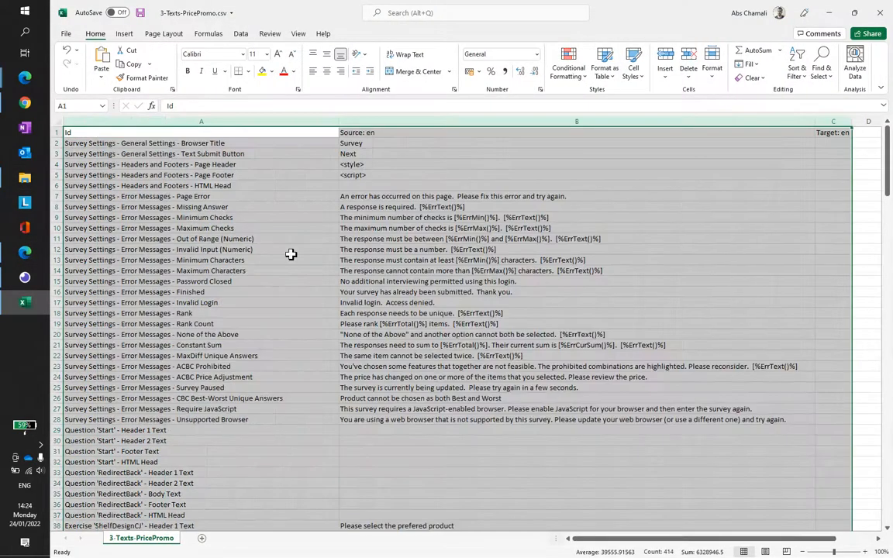
click(221, 349)
Step: Examine the attribute level and conditional price texts in 3-Texts-PricePromo.csv, and close the file without saving changes
scroll(217, 351, down, 20)
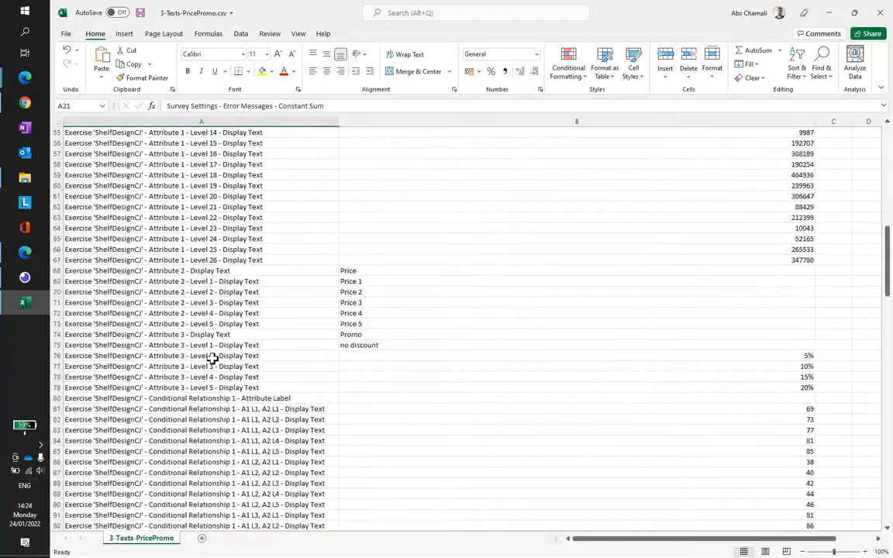
scroll(215, 350, down, 8)
scroll(223, 345, down, 18)
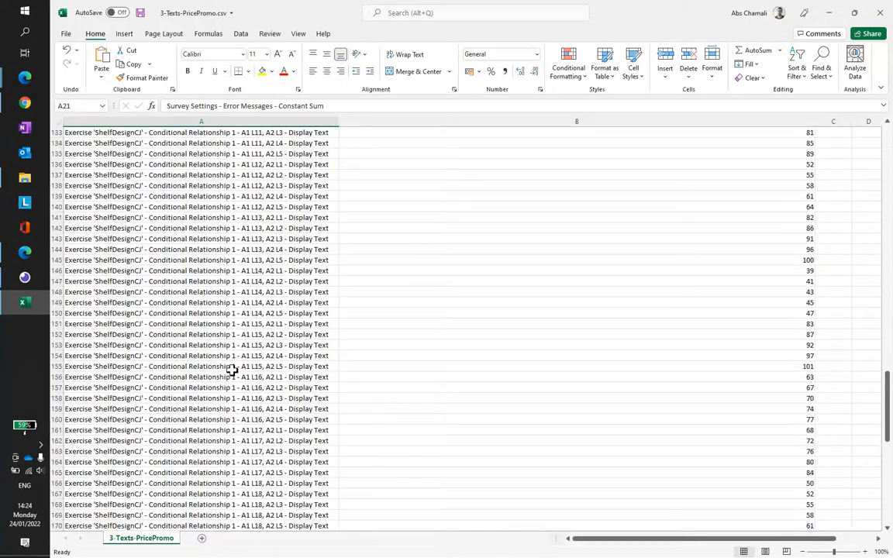
scroll(229, 400, up, 20)
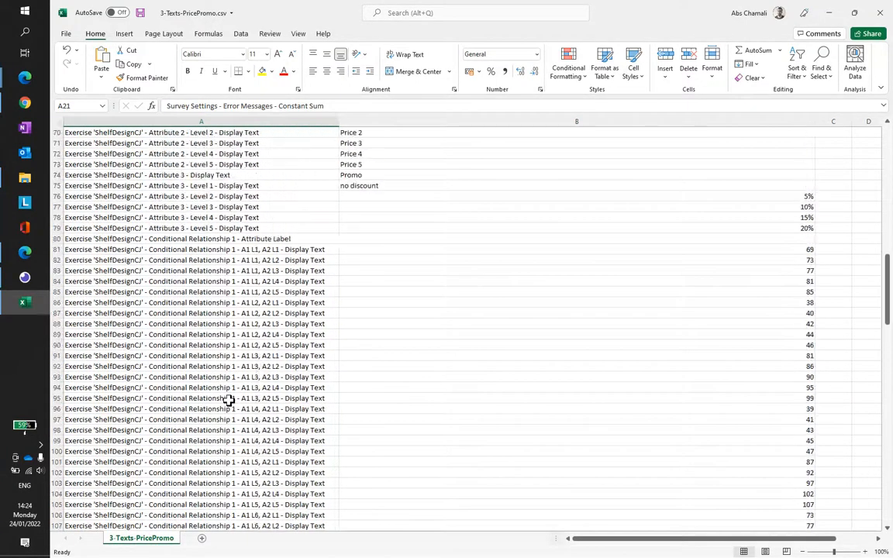
scroll(179, 411, down, 16)
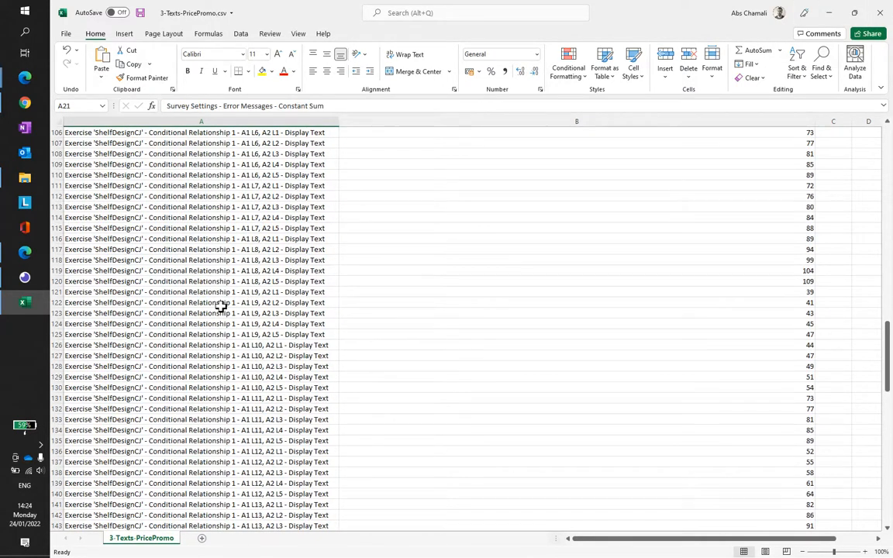
drag(332, 197, 331, 258)
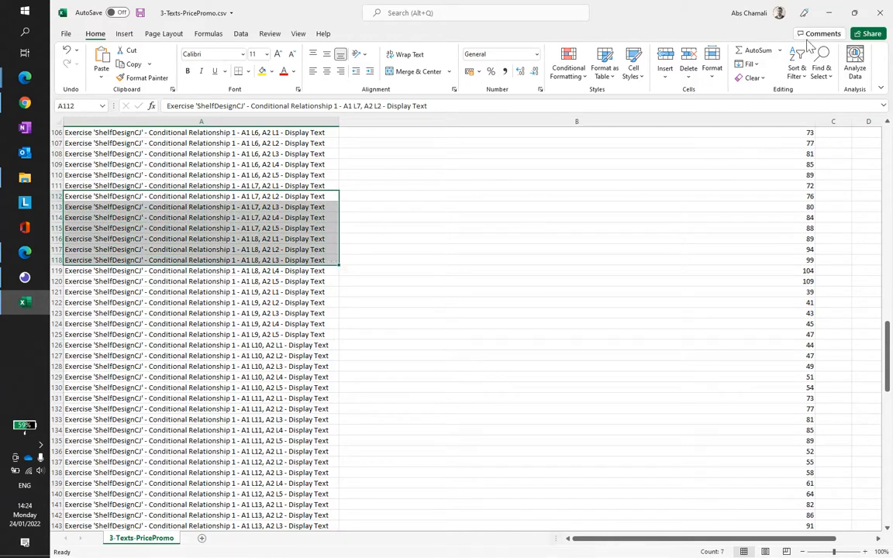
click(879, 14)
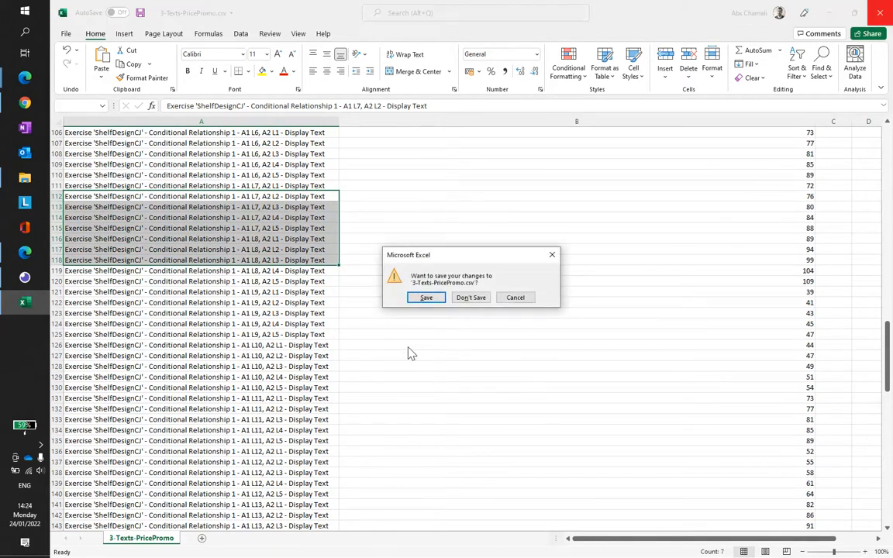
click(475, 300)
Step: Upload 3-Texts-PricePromo.csv as the texts file, review the products with their prices and promos, and open the shelf preview
drag(374, 474, 478, 300)
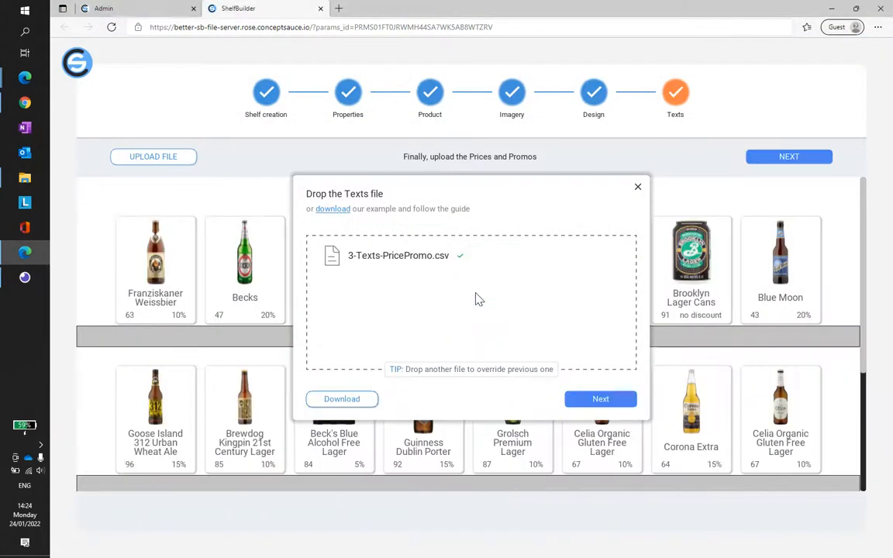
click(601, 400)
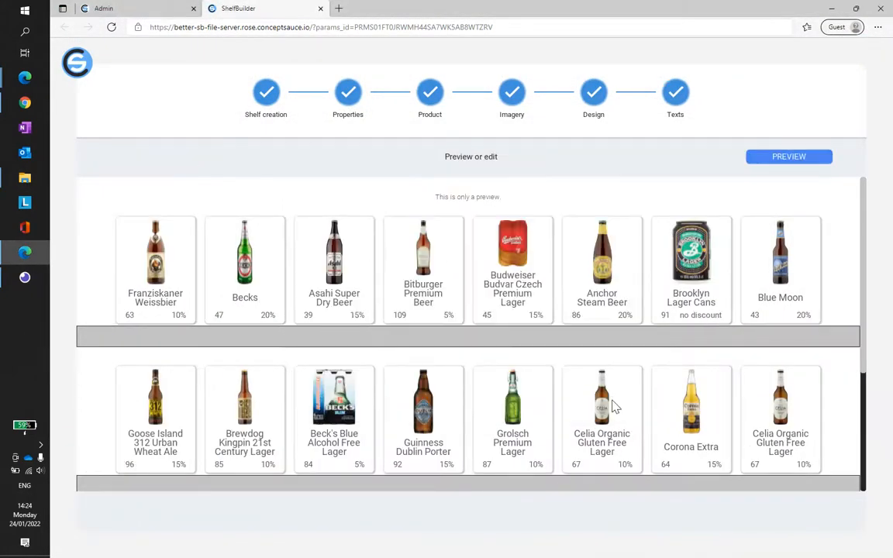
scroll(508, 314, down, 3)
scroll(506, 313, up, 3)
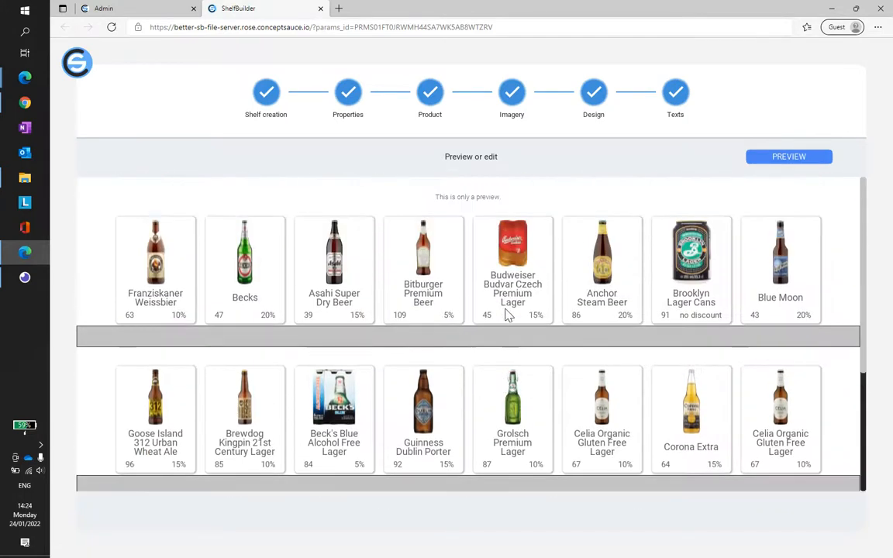
scroll(527, 325, down, 3)
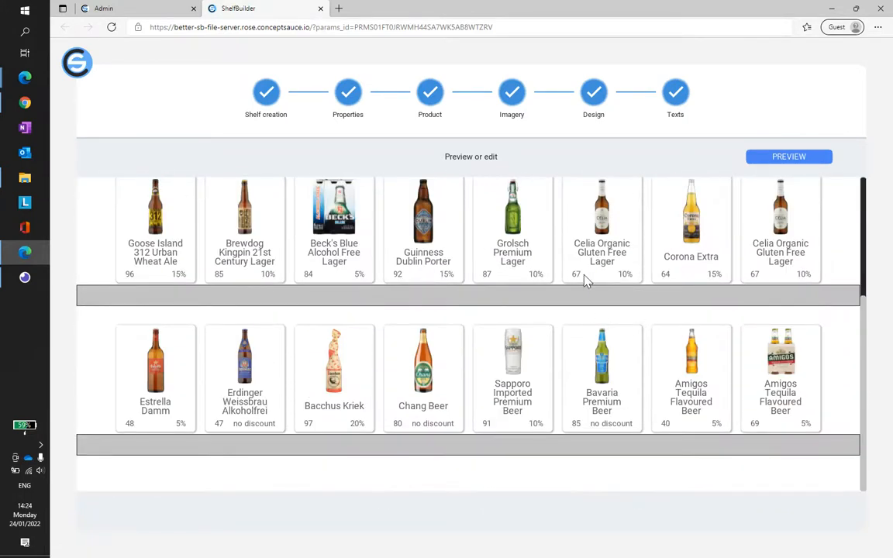
scroll(574, 295, up, 3)
scroll(609, 326, down, 3)
click(791, 158)
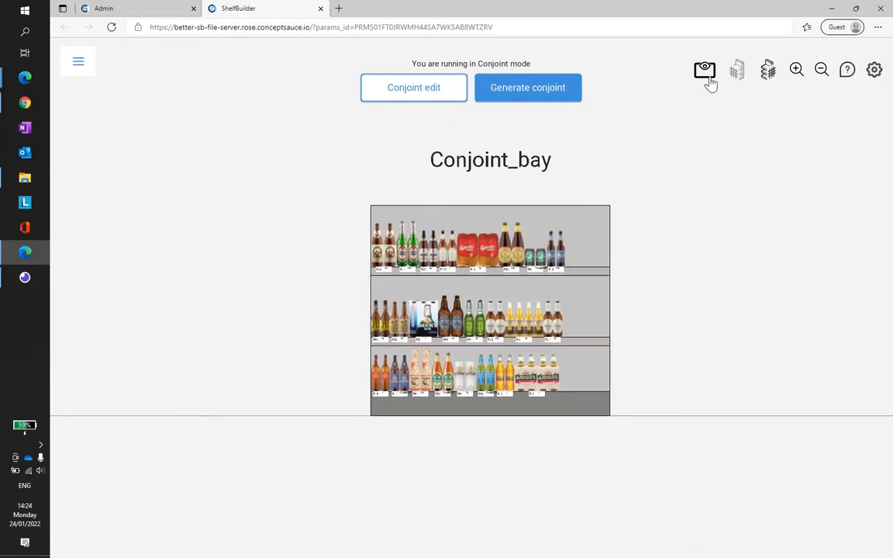
Step: In the floor plan view, move Conjoint_bay farther back from the camera and centre it in front of it
click(706, 77)
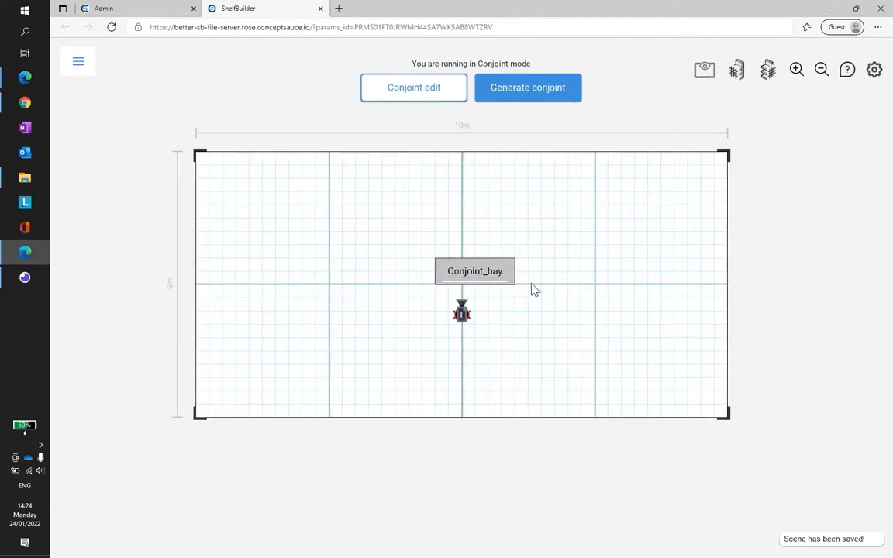
drag(511, 267, 496, 215)
mouse_move(477, 318)
mouse_down()
mouse_move(492, 349)
mouse_move(487, 326)
mouse_up()
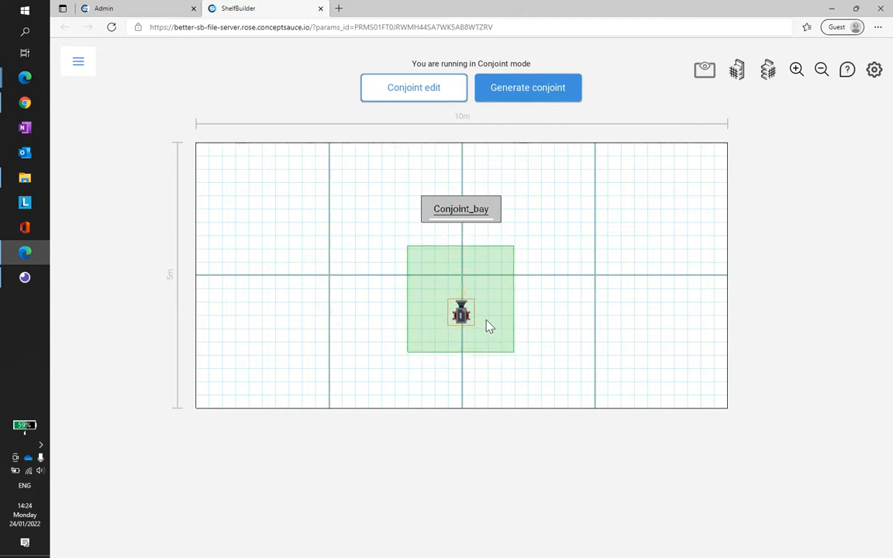
click(475, 213)
drag(490, 253, 488, 272)
drag(482, 231, 480, 231)
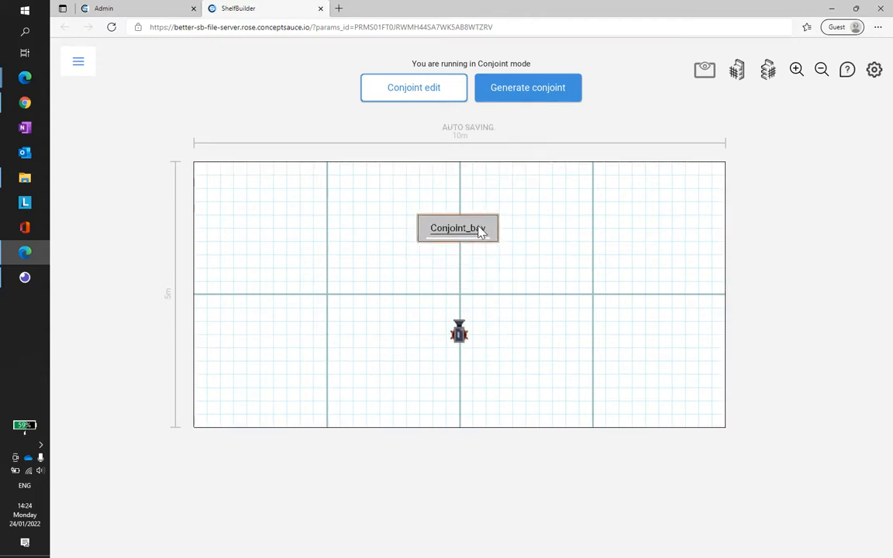
click(564, 235)
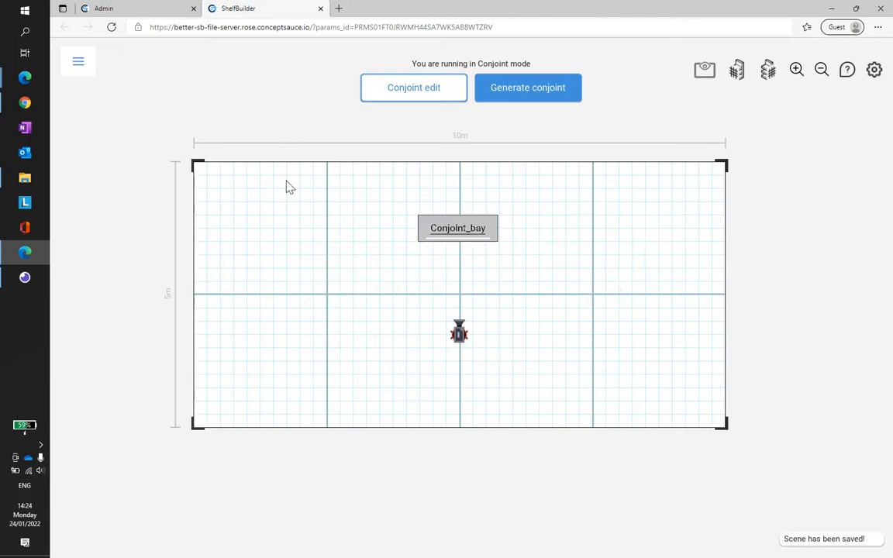
Step: Add a Default Bay directly against the left side of Conjoint_bay and widen it to about 1.76 m
click(78, 64)
drag(326, 138, 424, 145)
drag(145, 192, 494, 244)
scroll(496, 244, up, 2)
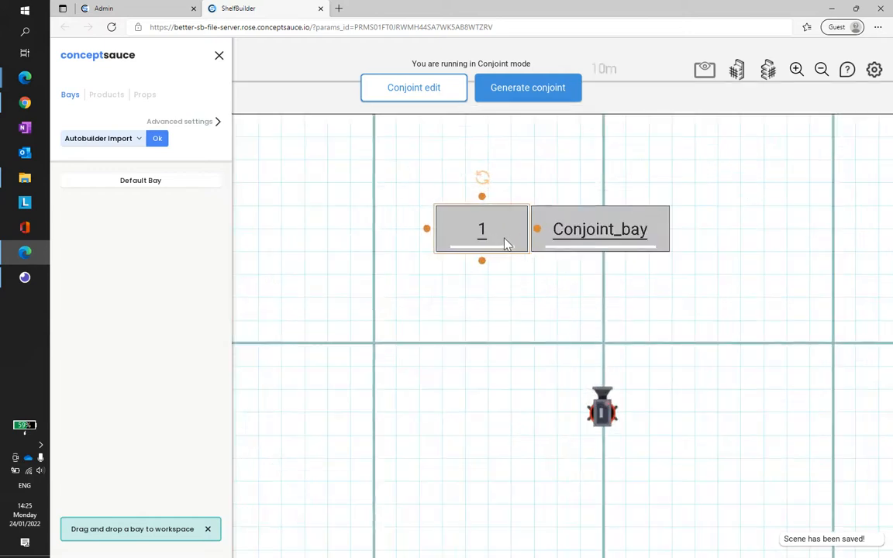
drag(442, 243, 369, 243)
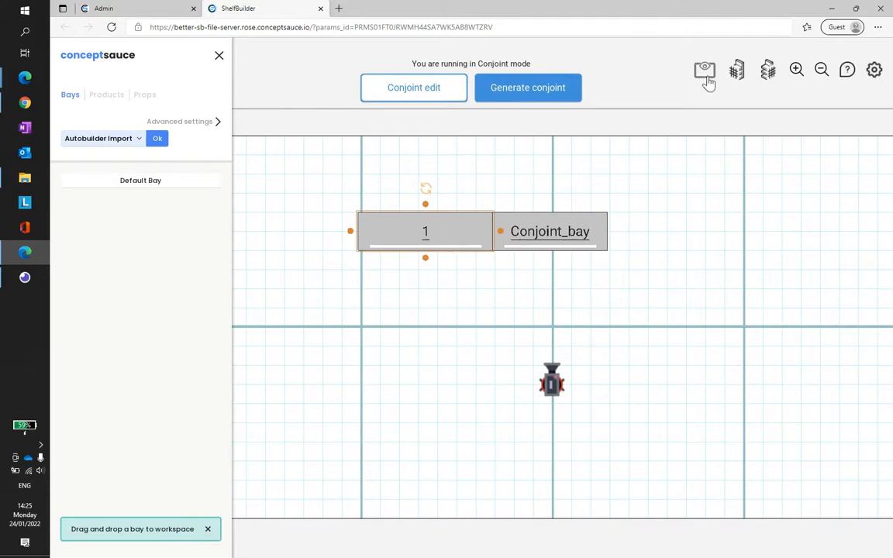
Step: In the front view, lower the height of bay 1 to match Conjoint_bay
click(737, 76)
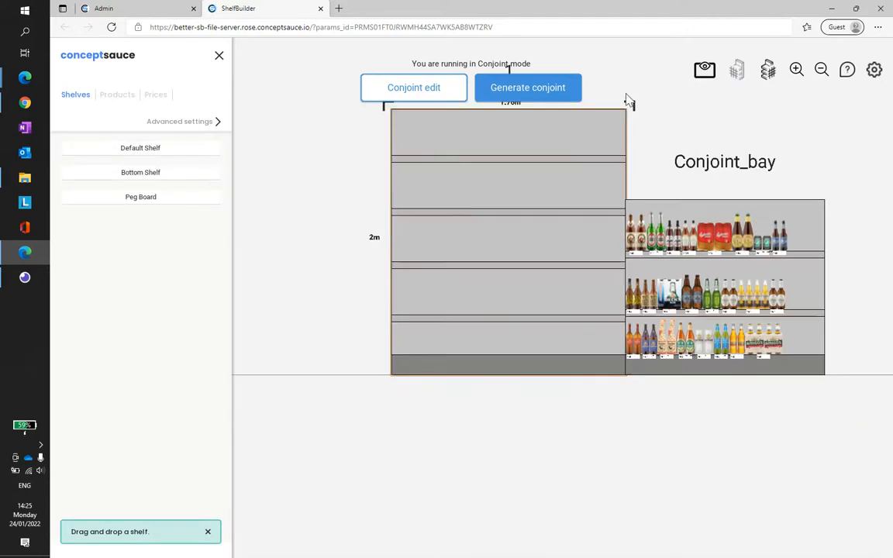
click(713, 73)
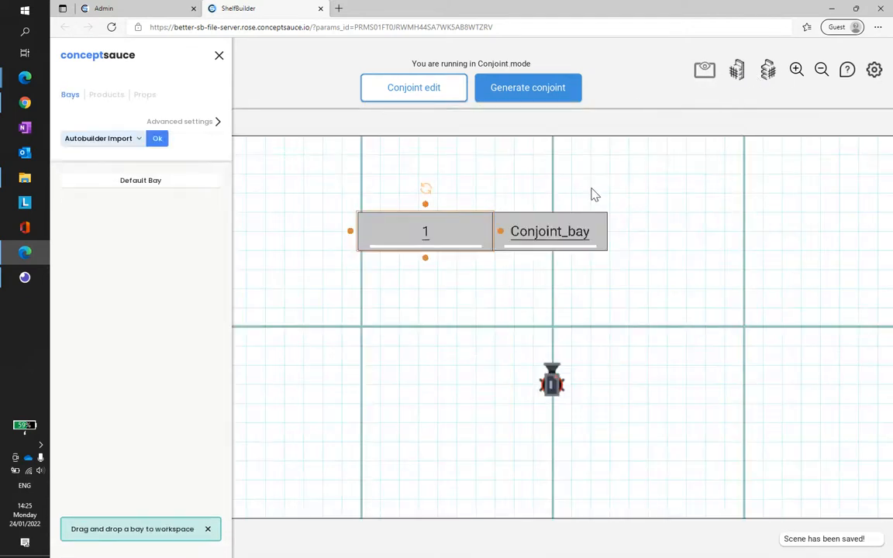
click(735, 75)
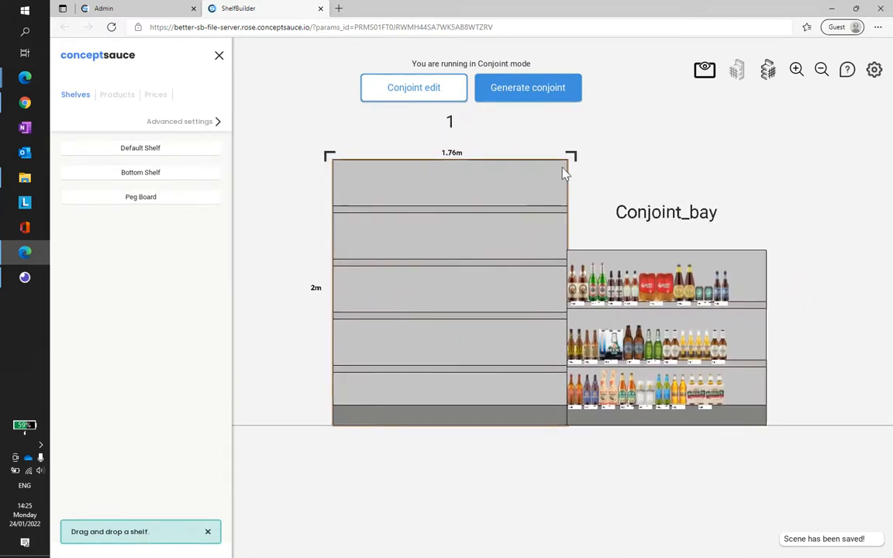
drag(578, 162, 576, 248)
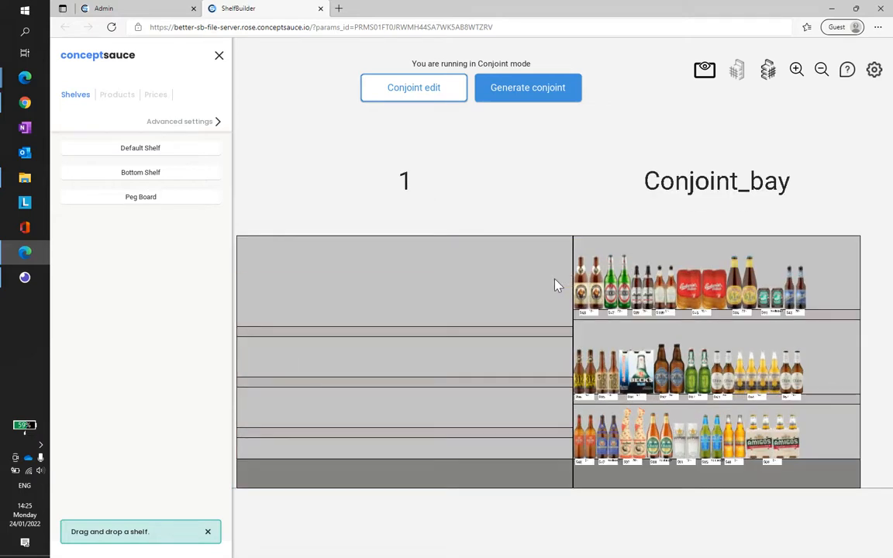
Step: Align the shelves of bay 1 with those of Conjoint_bay by moving its upper two shelves and deleting the lowest one
drag(555, 337, 567, 321)
click(538, 434)
key(Delete)
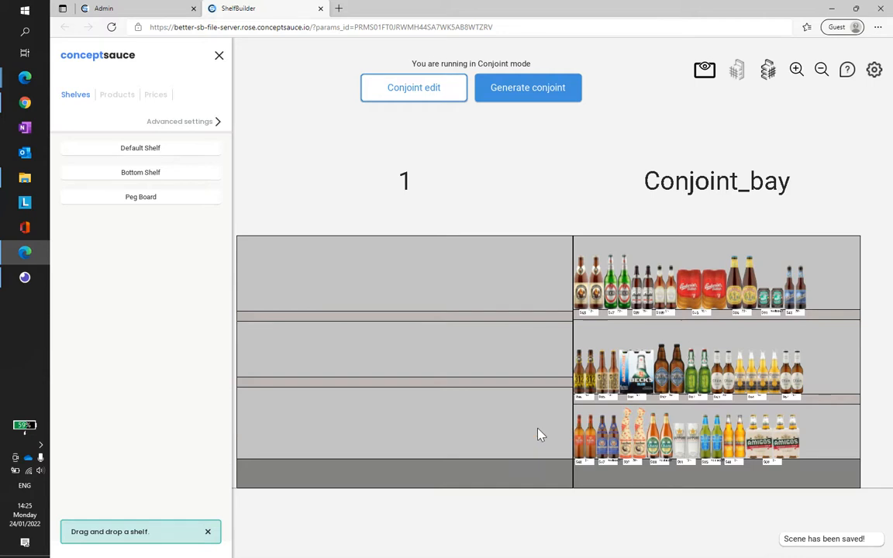
drag(547, 389, 552, 409)
scroll(560, 364, up, 5)
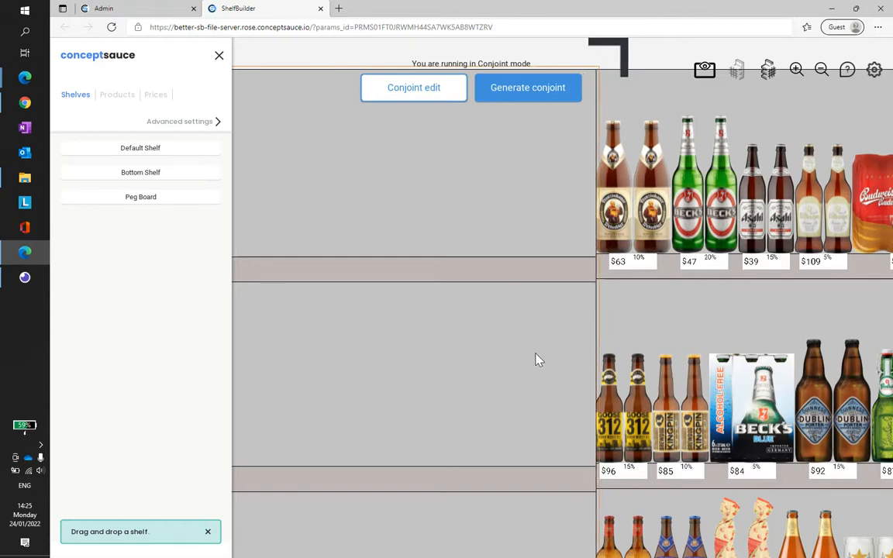
scroll(535, 359, down, 5)
drag(594, 340, 628, 295)
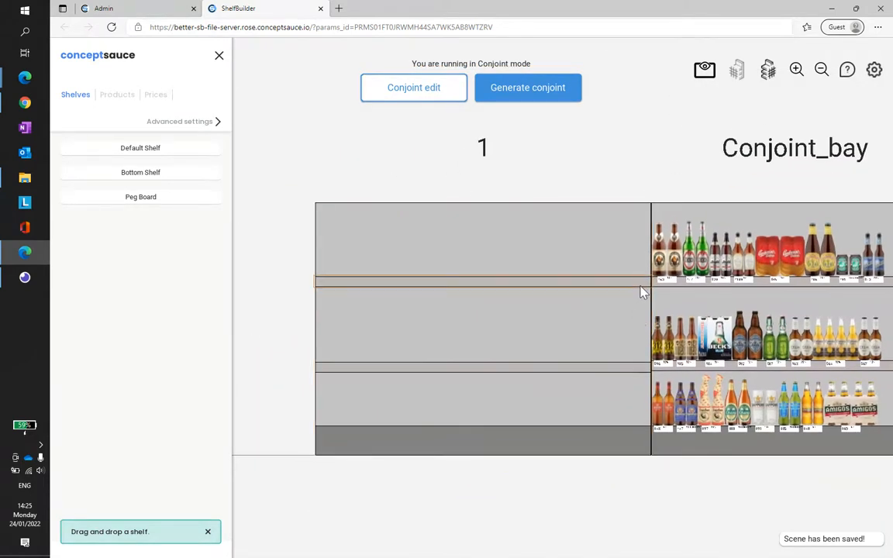
Step: Fill the top shelf of bay 1 with product 9987 along its full width and distribute the facings evenly
click(117, 97)
click(214, 167)
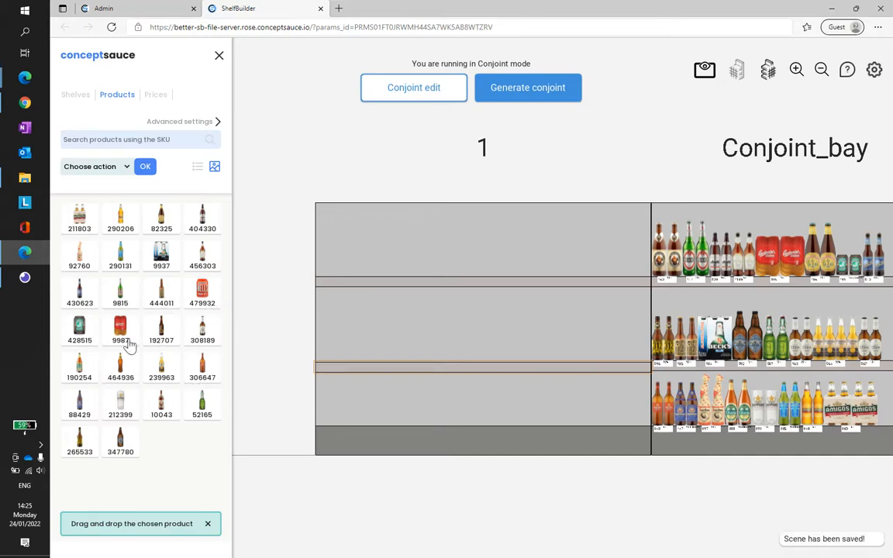
drag(122, 330, 596, 261)
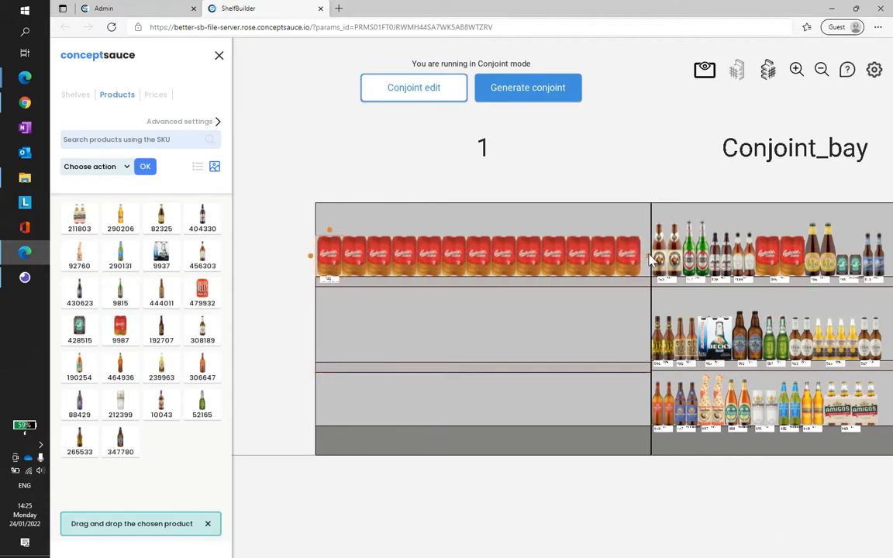
right_click(604, 284)
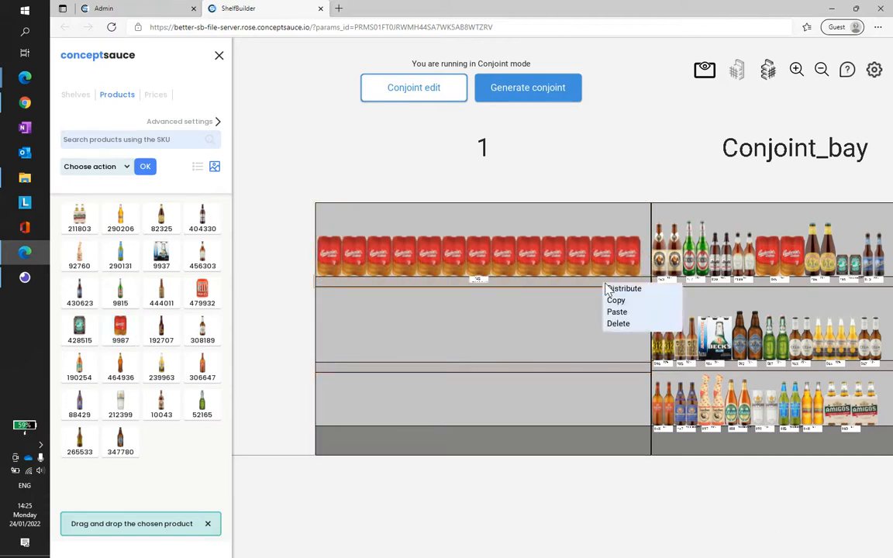
click(642, 291)
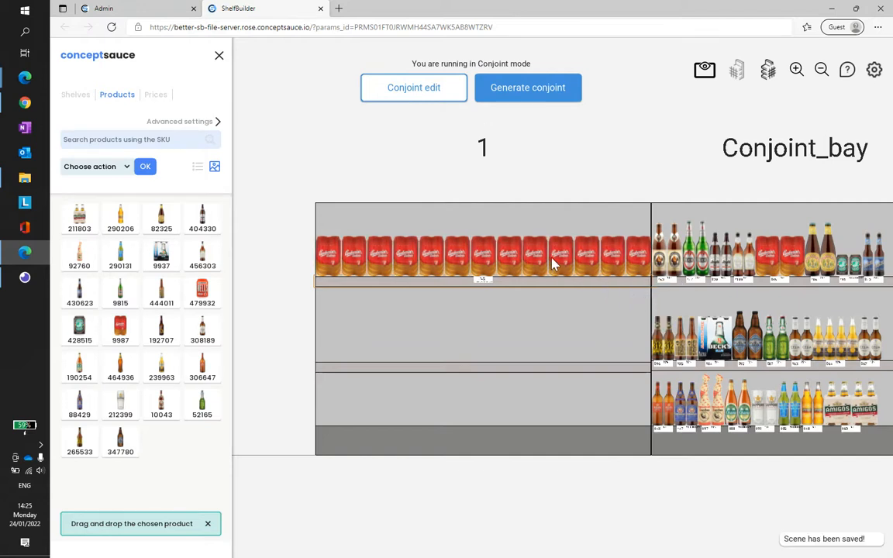
Step: Disable product 9987 on the top shelf of bay 1 and make it pixelated
click(553, 265)
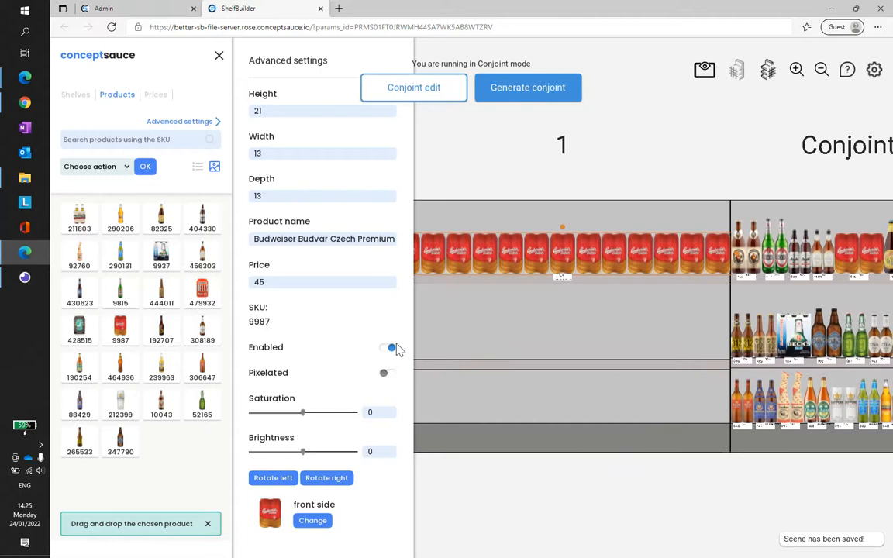
click(388, 347)
click(386, 374)
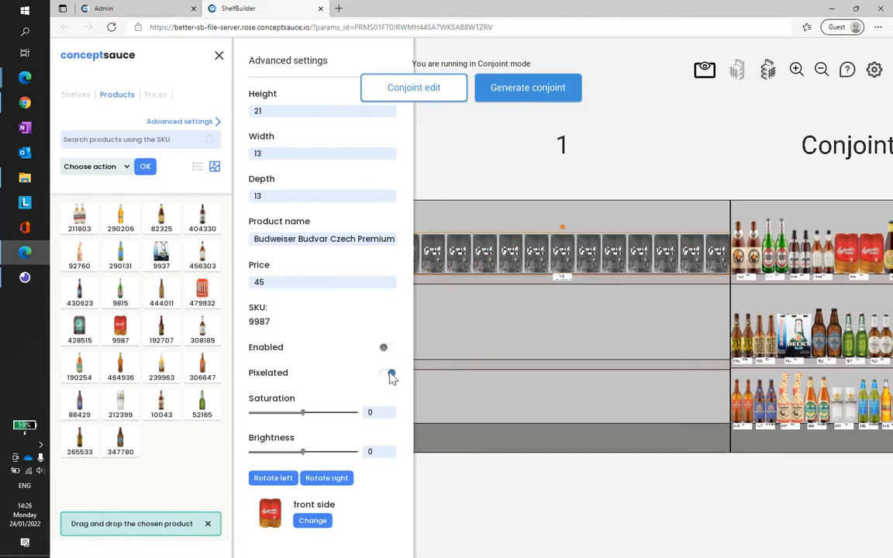
click(586, 182)
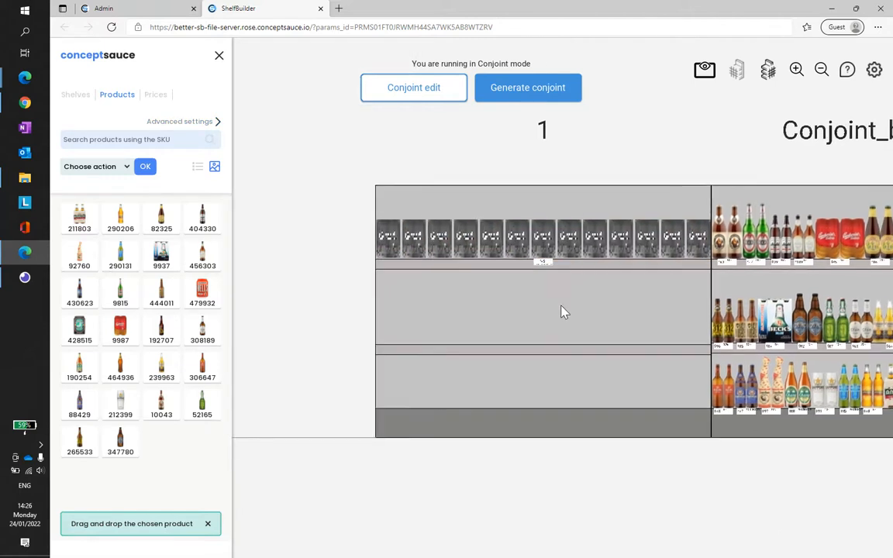
Step: Copy the pixelated product row from the top shelf of bay 1 to its middle and bottom shelves
right_click(574, 228)
click(578, 234)
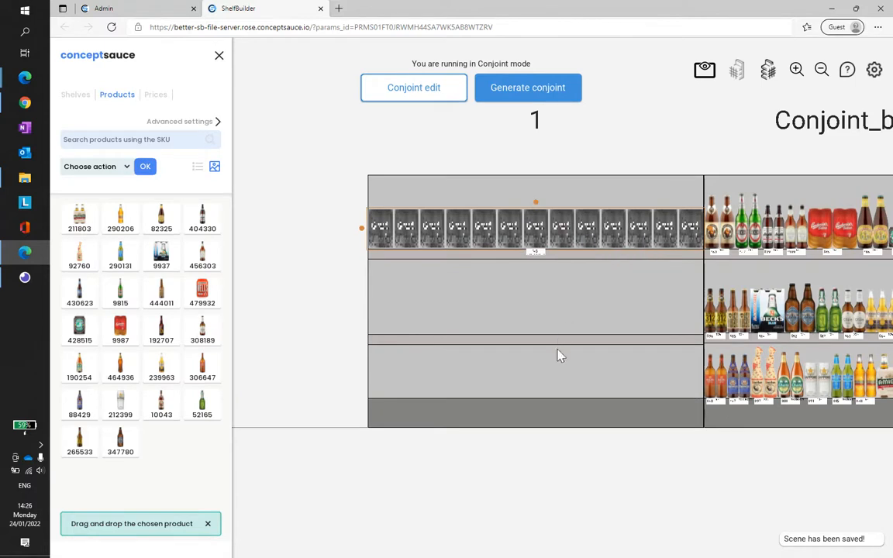
right_click(561, 342)
click(575, 370)
right_click(551, 409)
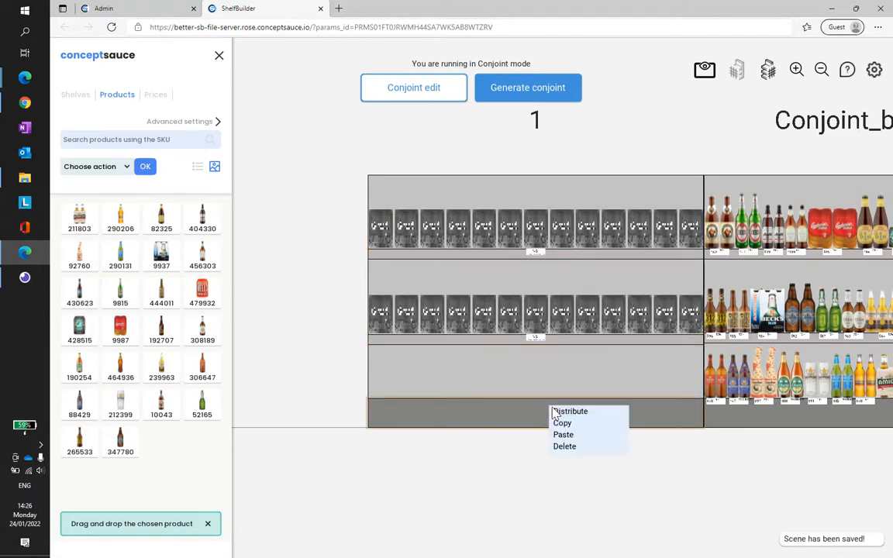
click(568, 435)
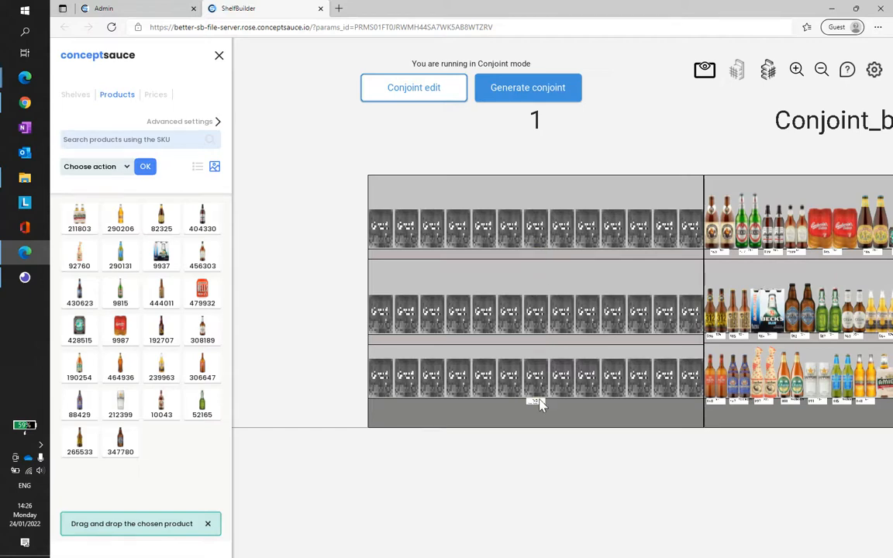
Step: Inspect the products, price labels and promo labels on Conjoint_bay next to the pixelated bay
scroll(595, 343, down, 1)
drag(596, 339, 411, 311)
scroll(606, 269, up, 3)
scroll(605, 268, up, 2)
drag(608, 251, 531, 260)
scroll(429, 248, down, 1)
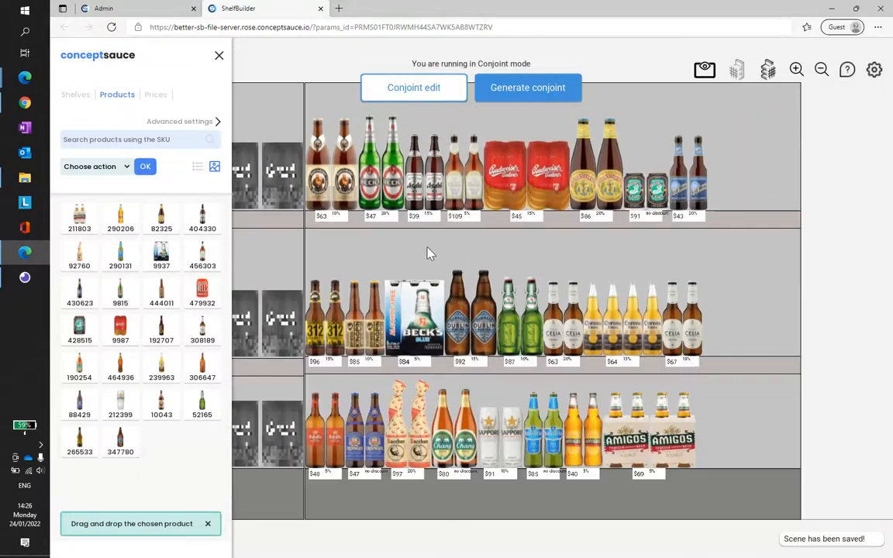
Step: Open the Promo price template from the Bitburger Premium Beer label for editing and make the label taller
scroll(465, 225, up, 2)
click(489, 217)
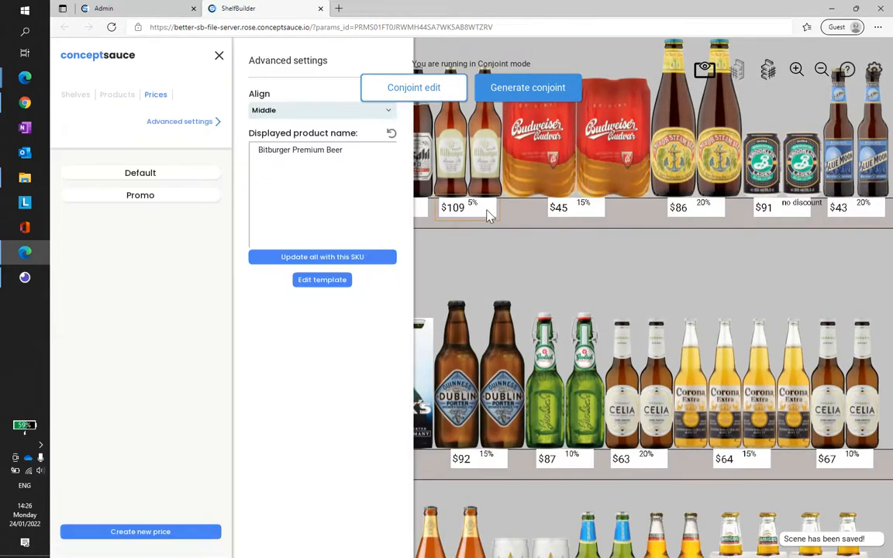
drag(497, 232, 574, 230)
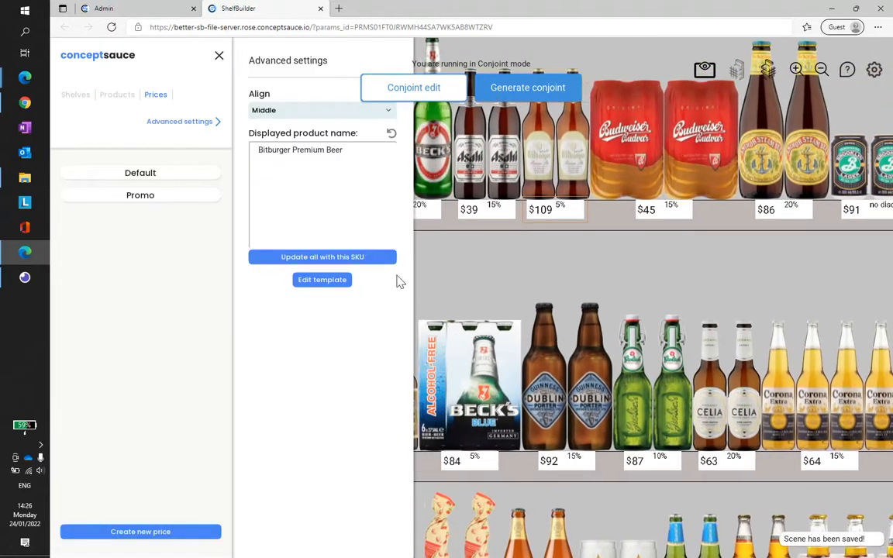
click(341, 281)
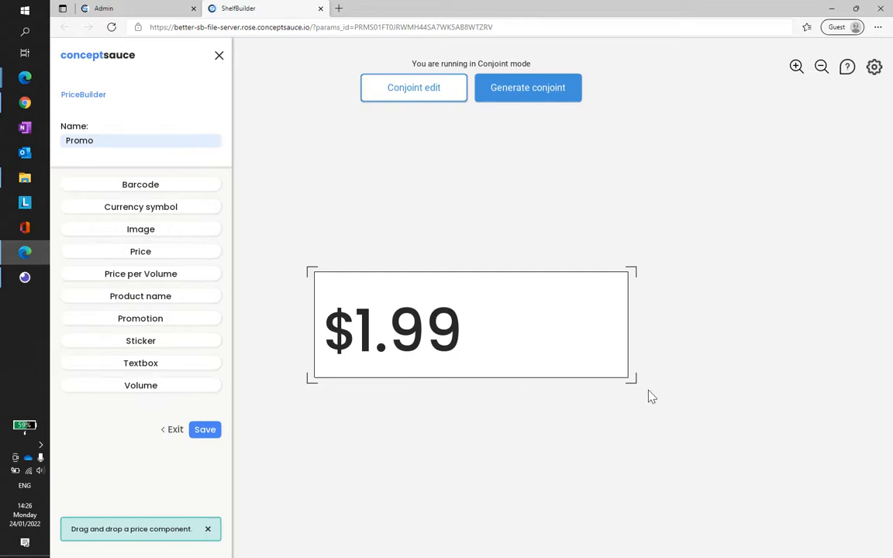
drag(637, 387, 640, 442)
Step: Move the price toward the middle of the Promo label and set it to size 150 in bold
drag(380, 310, 495, 362)
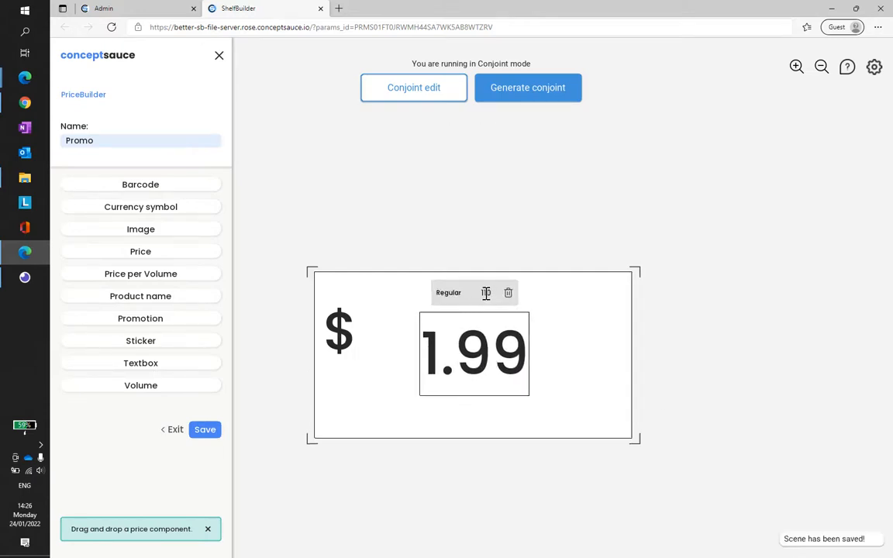
text(150)
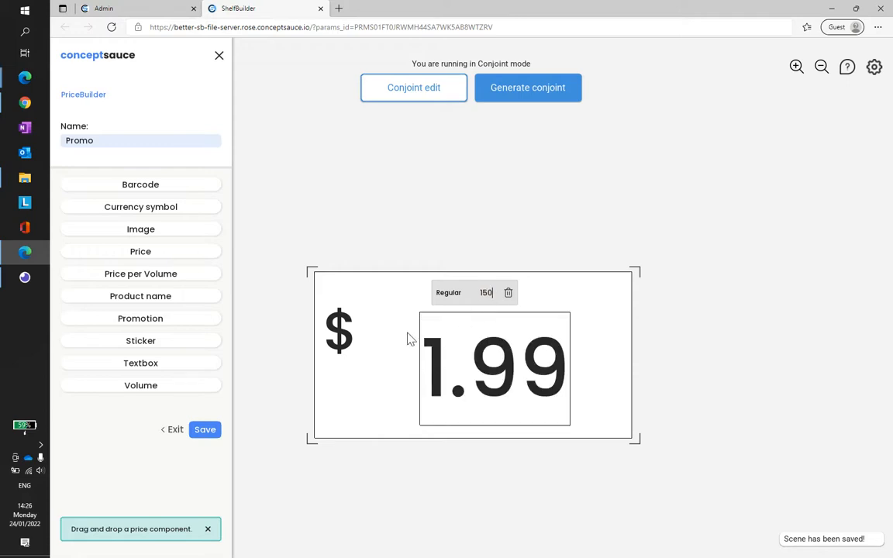
click(449, 293)
click(454, 326)
Step: Make the currency symbol as large and bold as the price, place it directly before the price, and save the template
click(339, 329)
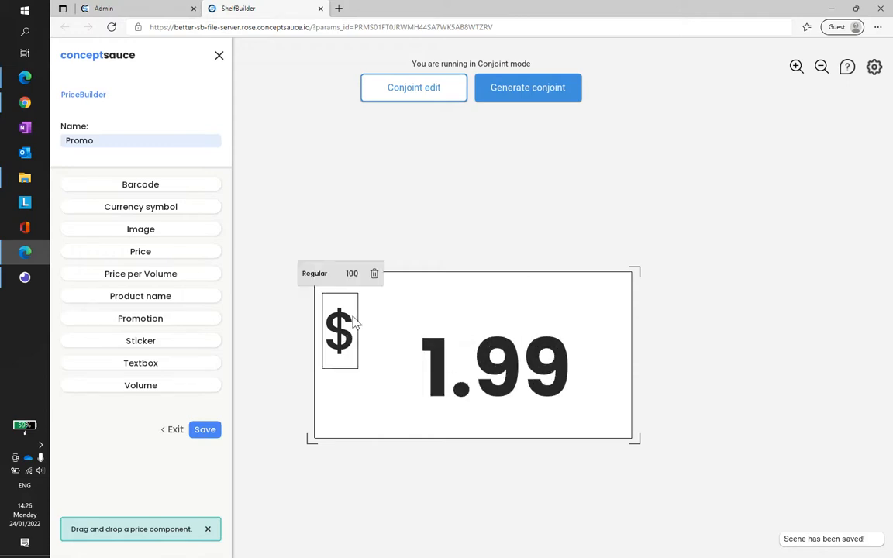
double_click(352, 273)
text(50)
drag(349, 351, 385, 368)
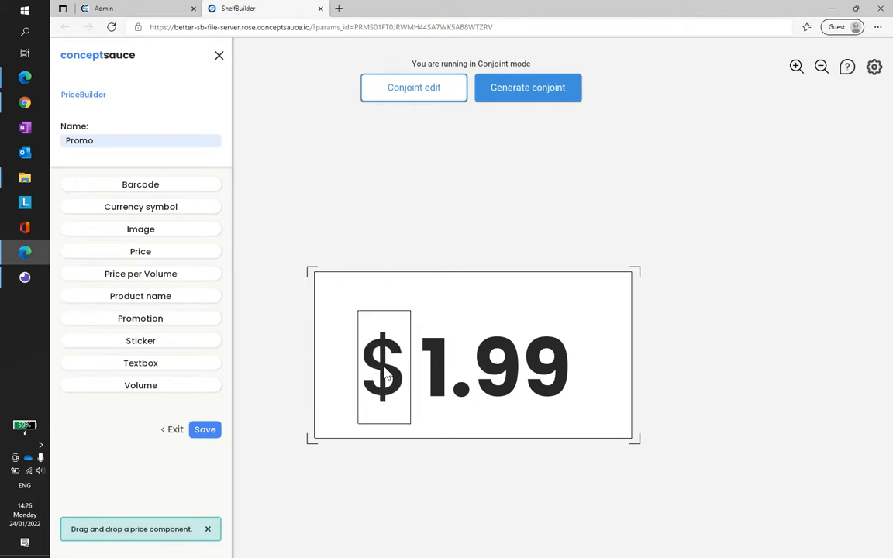
click(207, 433)
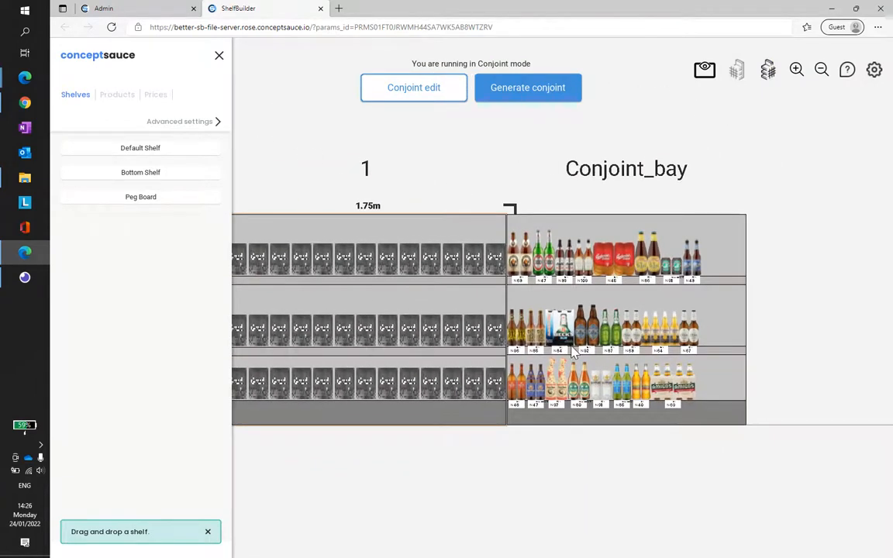
Step: In the plan view, duplicate bay 1 and place the copy flush against the free side of Conjoint_bay
scroll(561, 341, up, 5)
scroll(554, 357, down, 3)
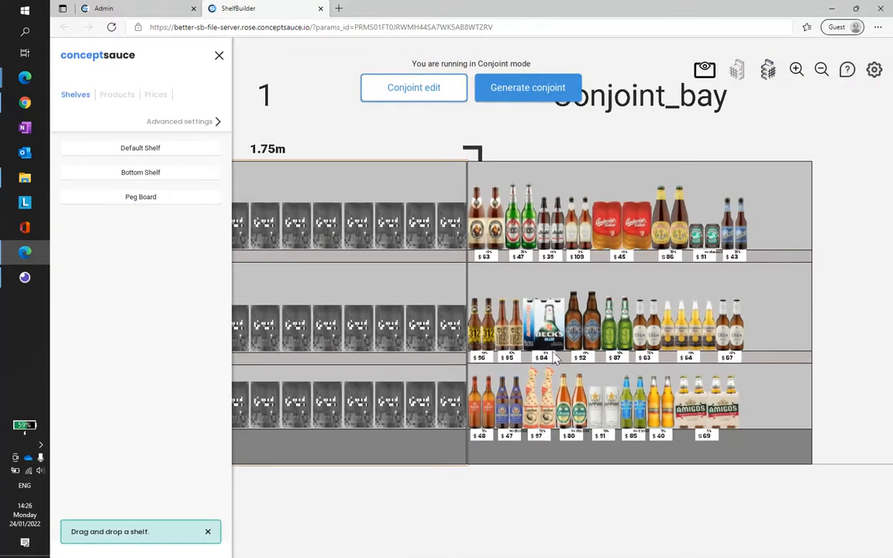
click(704, 72)
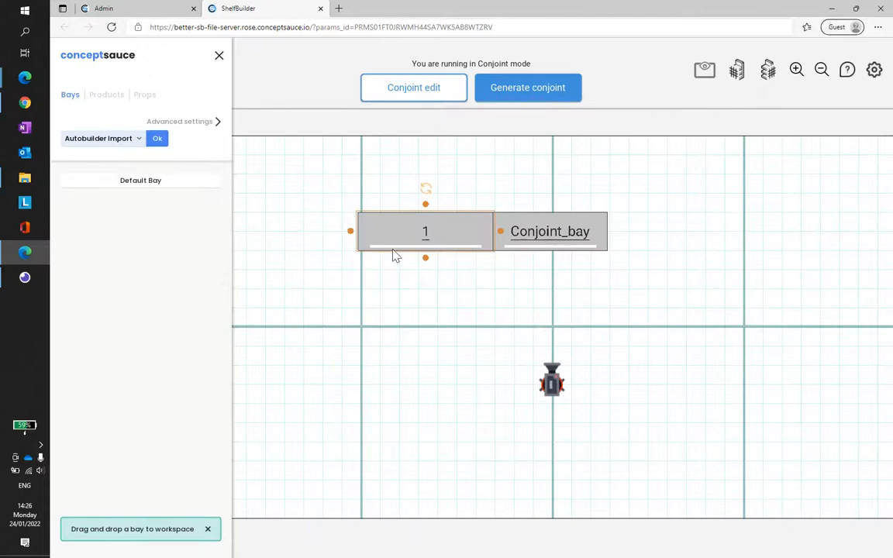
scroll(392, 250, down, 2)
drag(429, 248, 690, 254)
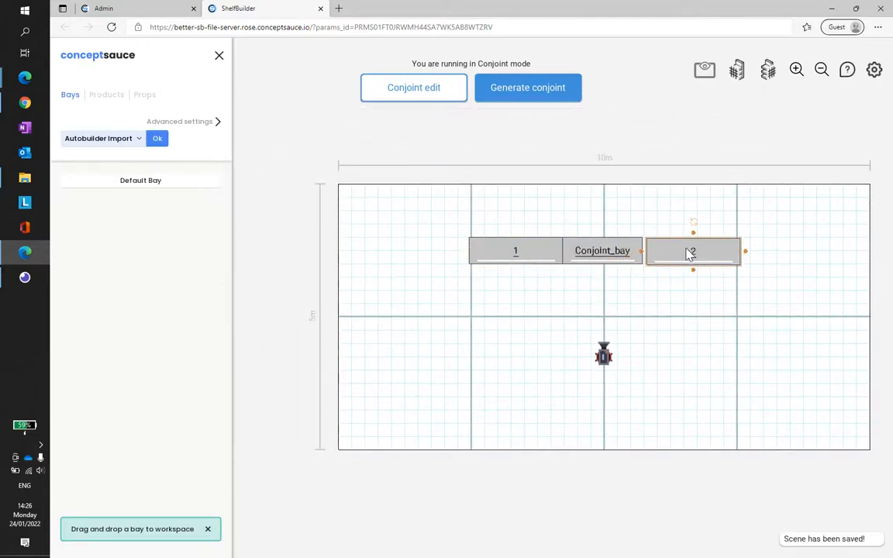
scroll(690, 254, up, 5)
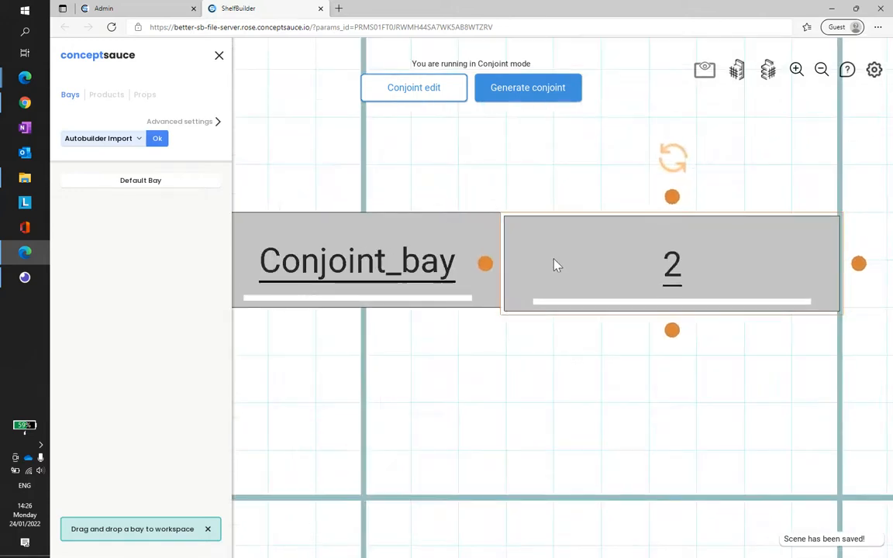
scroll(433, 293, down, 3)
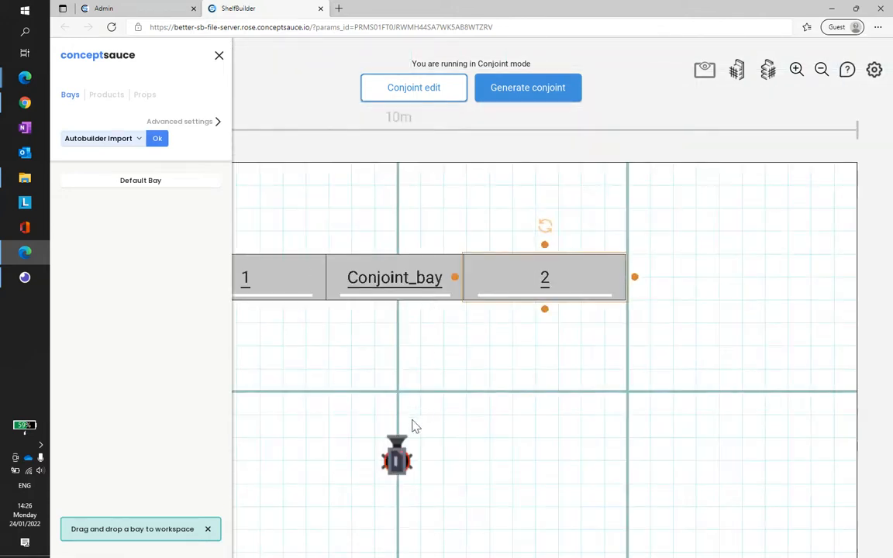
Step: Examine the three bays from the front, checking the product spacing and empty shelf space on Conjoint_bay
click(397, 457)
scroll(434, 302, down, 3)
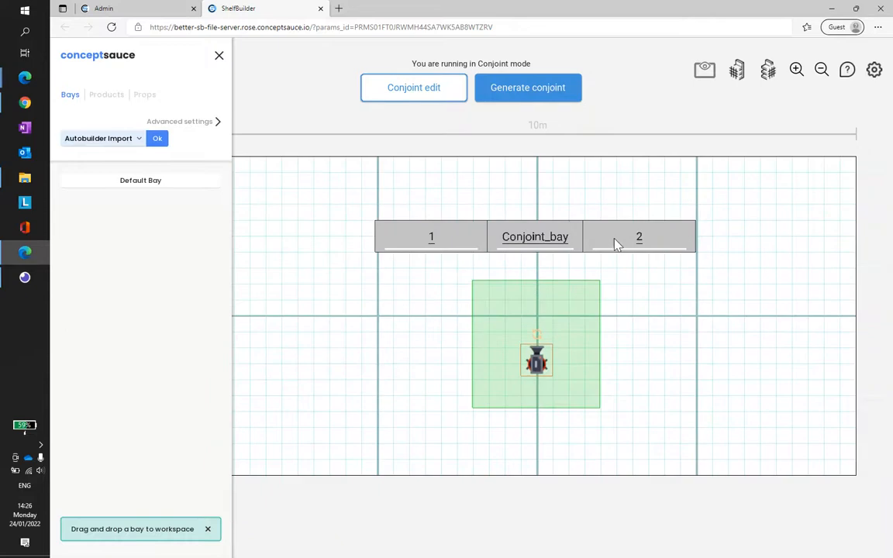
click(734, 72)
scroll(448, 204, down, 3)
drag(379, 224, 666, 237)
drag(436, 258, 491, 261)
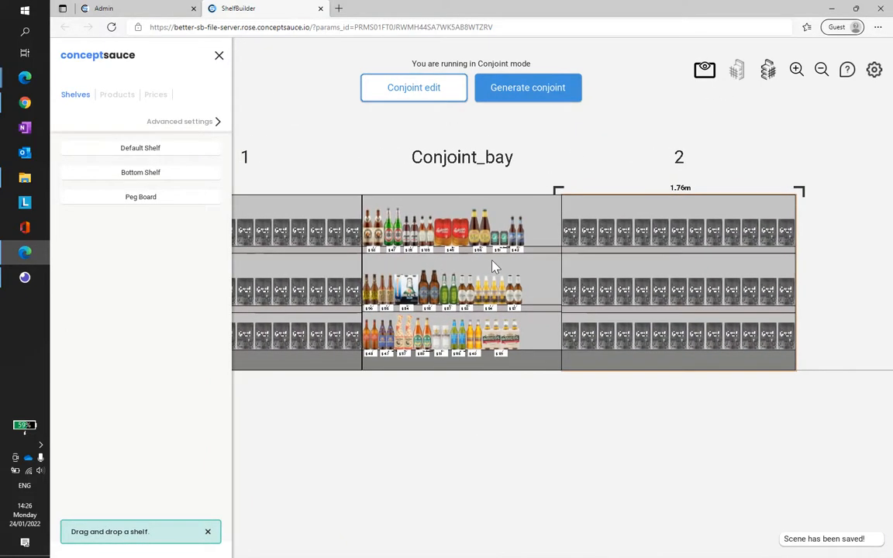
scroll(493, 266, down, 3)
drag(470, 222, 507, 238)
scroll(560, 245, up, 2)
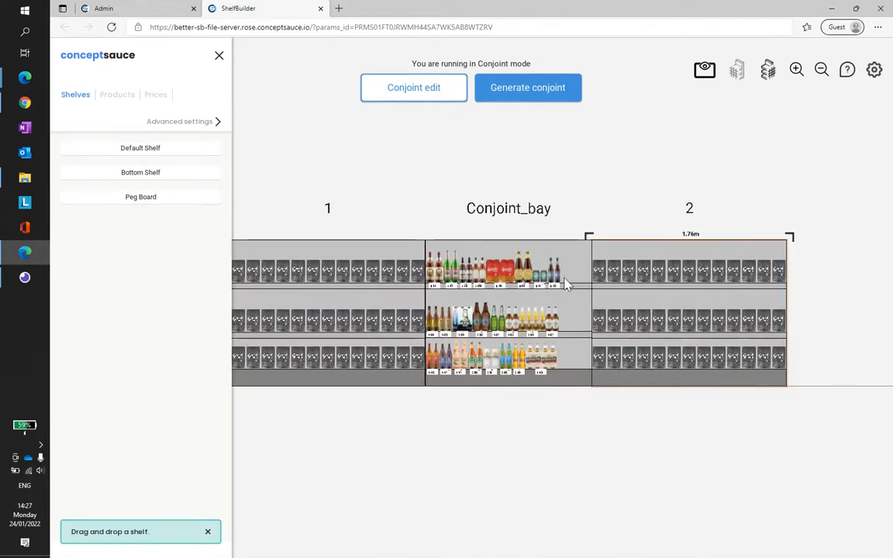
scroll(565, 283, up, 3)
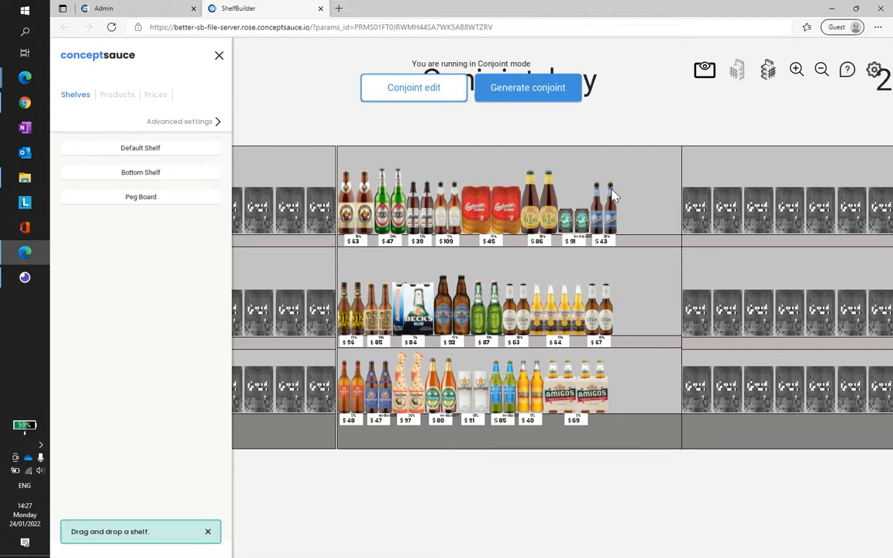
scroll(583, 197, down, 2)
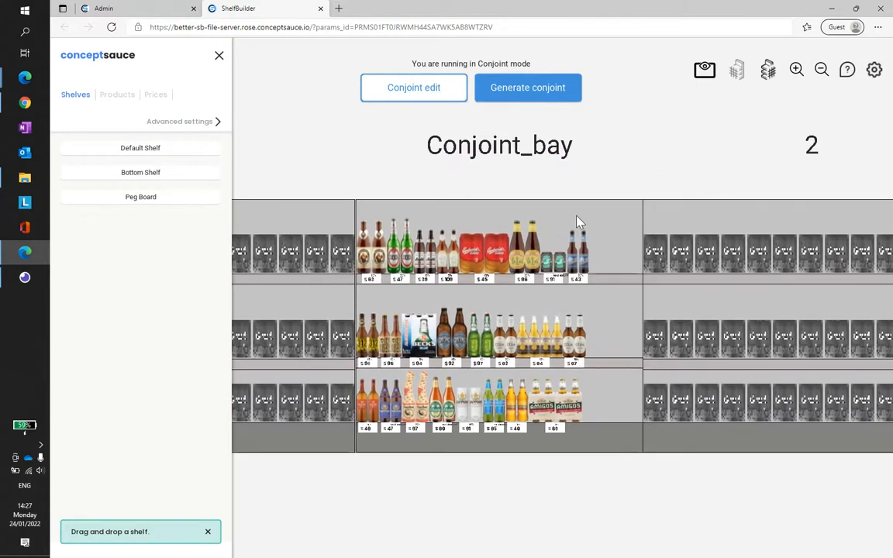
Step: Select the floor in the plan view and load store-background.glb as the scene's scenery
click(707, 73)
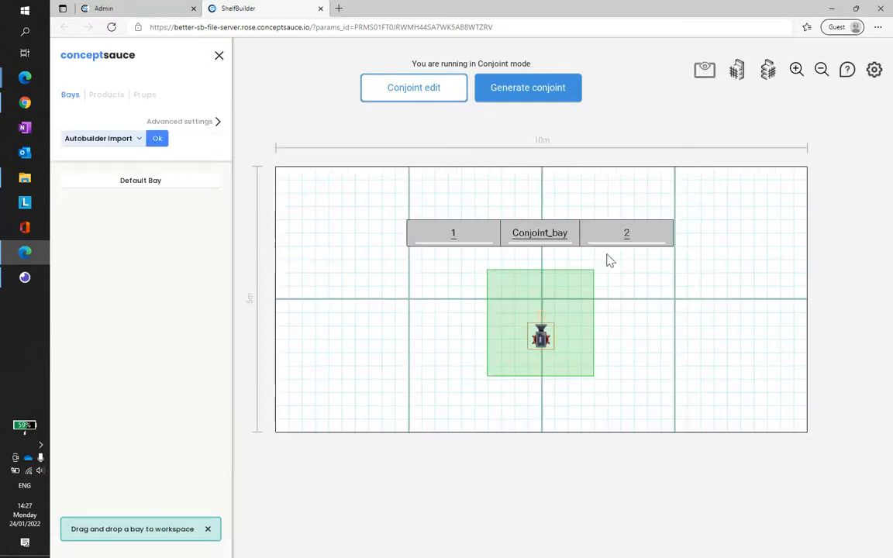
drag(545, 320, 562, 273)
click(668, 334)
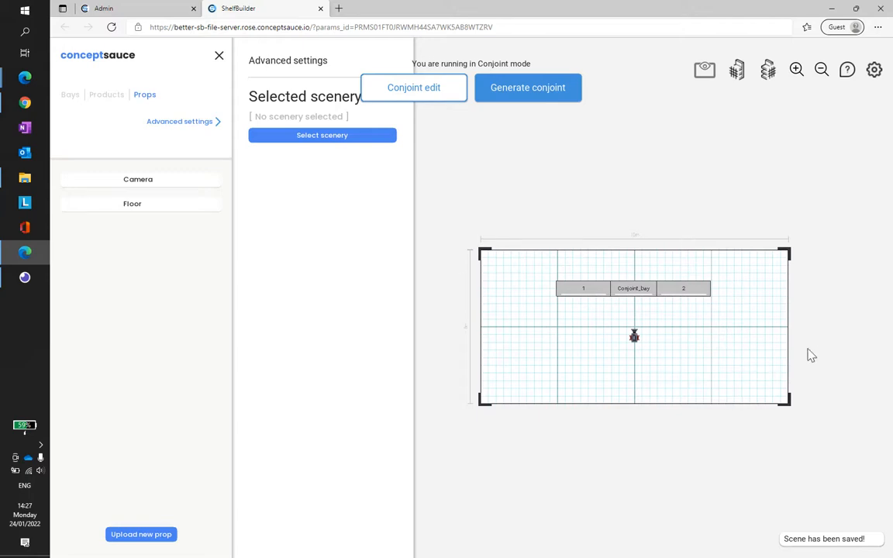
click(329, 137)
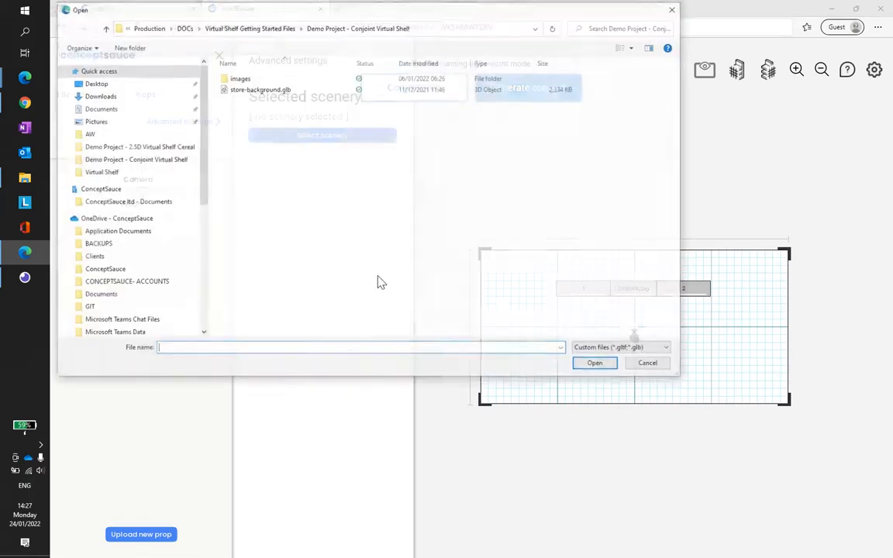
click(260, 89)
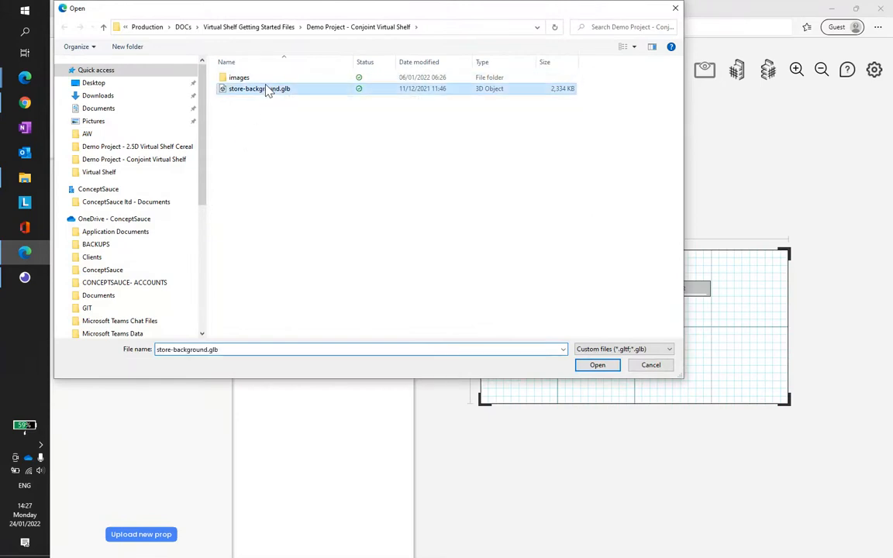
click(594, 365)
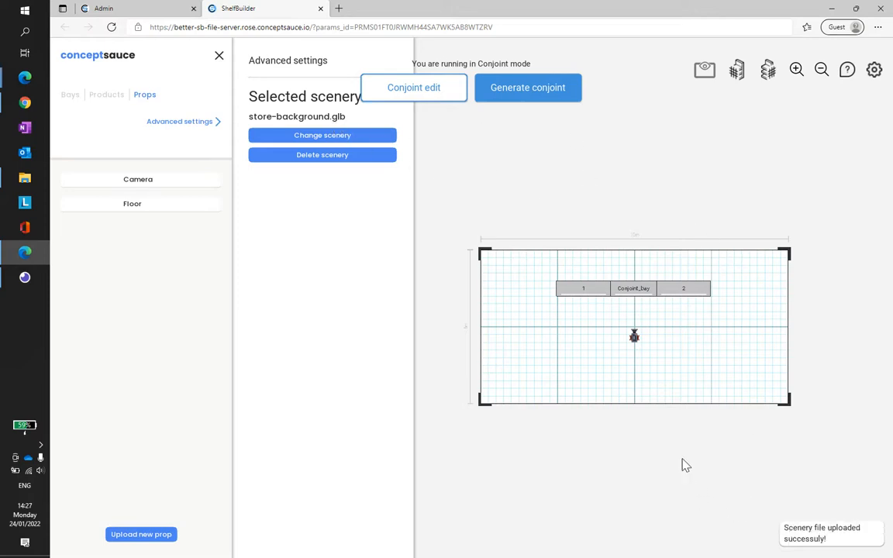
scroll(677, 314, up, 3)
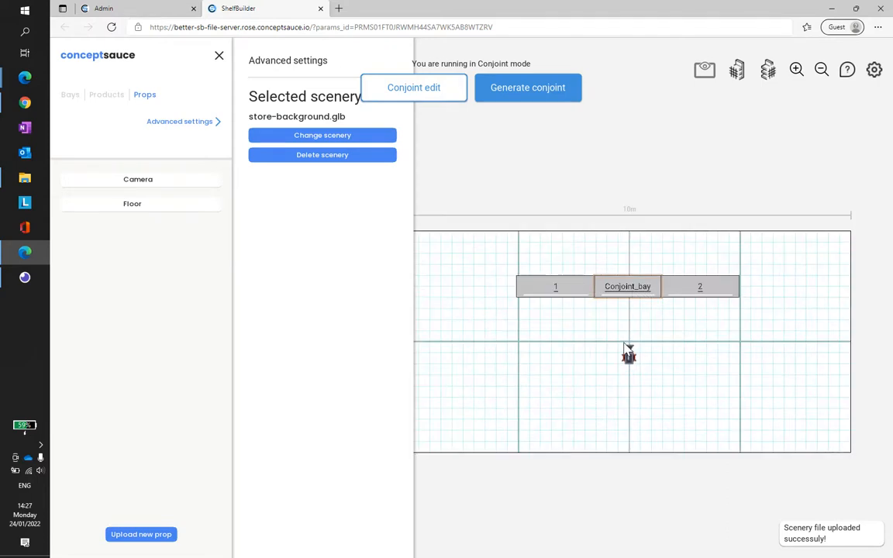
scroll(641, 303, up, 2)
scroll(641, 303, down, 2)
drag(620, 345, 585, 335)
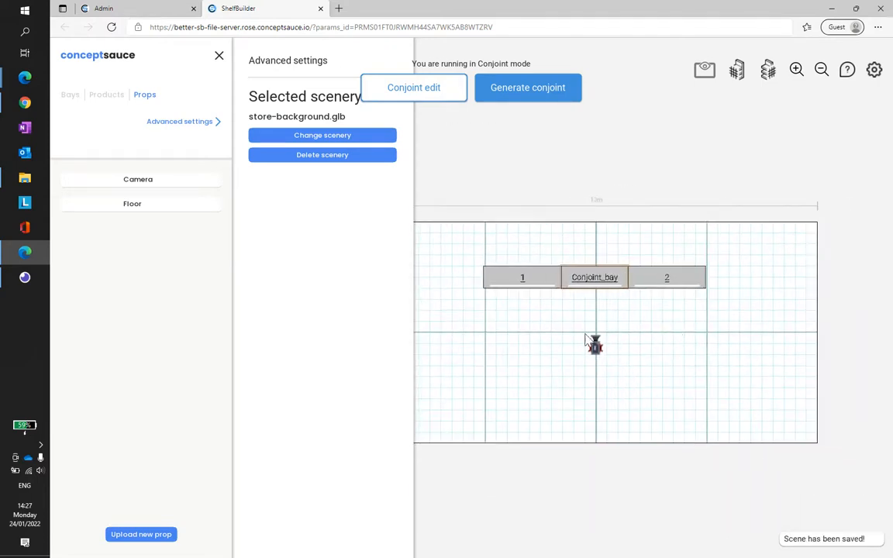
drag(652, 353, 700, 345)
drag(687, 166, 658, 188)
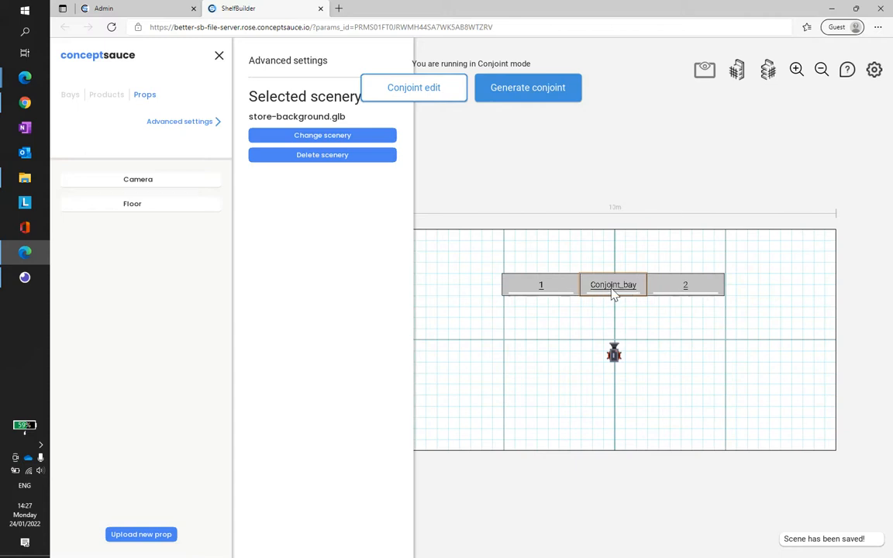
Step: In the conjoint properties, set the product gap to 1 cm and the group gap to 2 cm, adjust the bay edge, and save
click(420, 89)
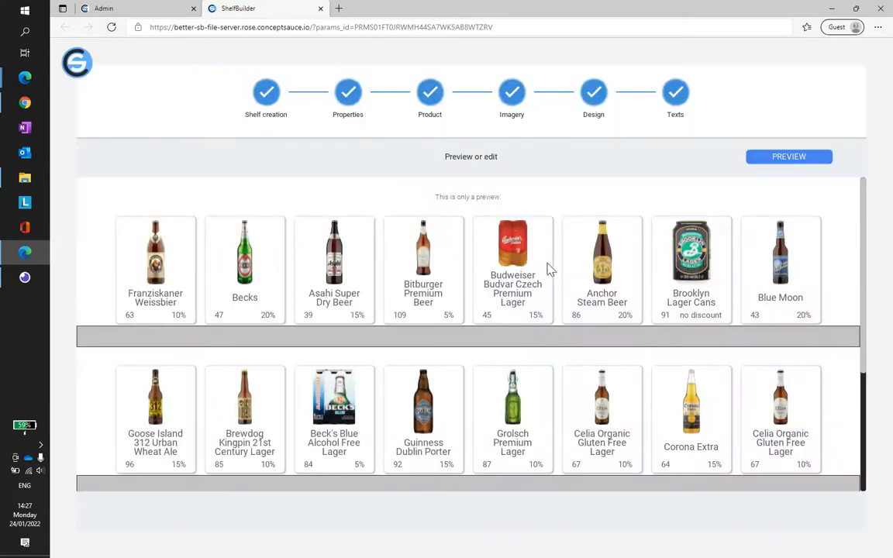
click(347, 97)
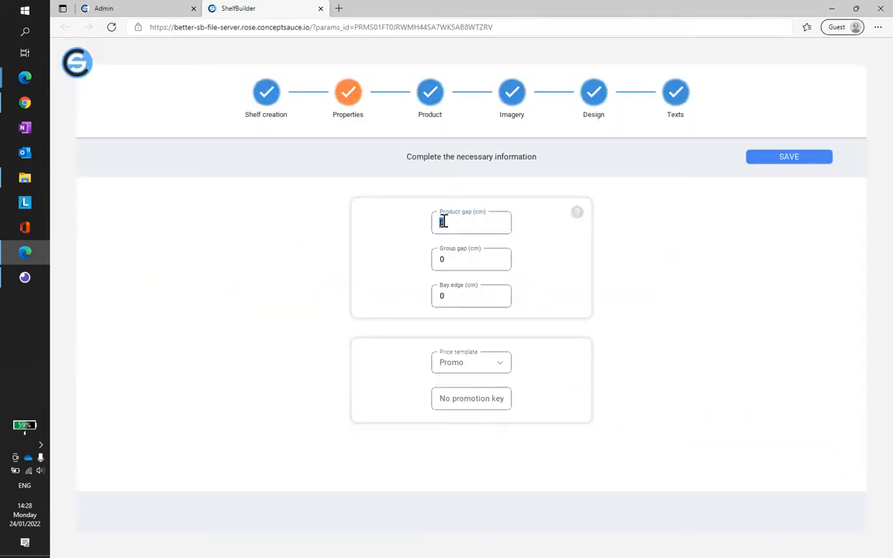
text(12)
click(456, 295)
drag(448, 295, 435, 295)
click(788, 158)
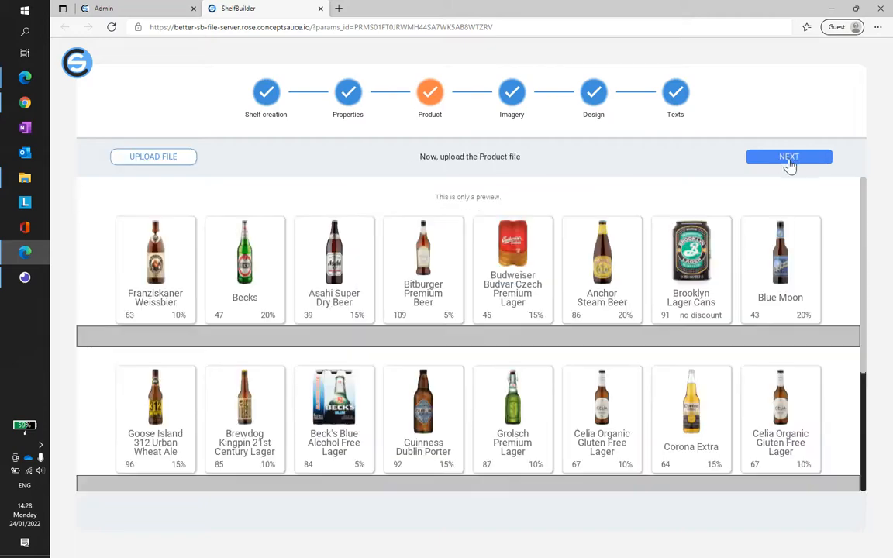
Step: Go through the remaining conjoint setup stages without changes and preview the updated shelf block
click(812, 163)
click(812, 162)
click(813, 165)
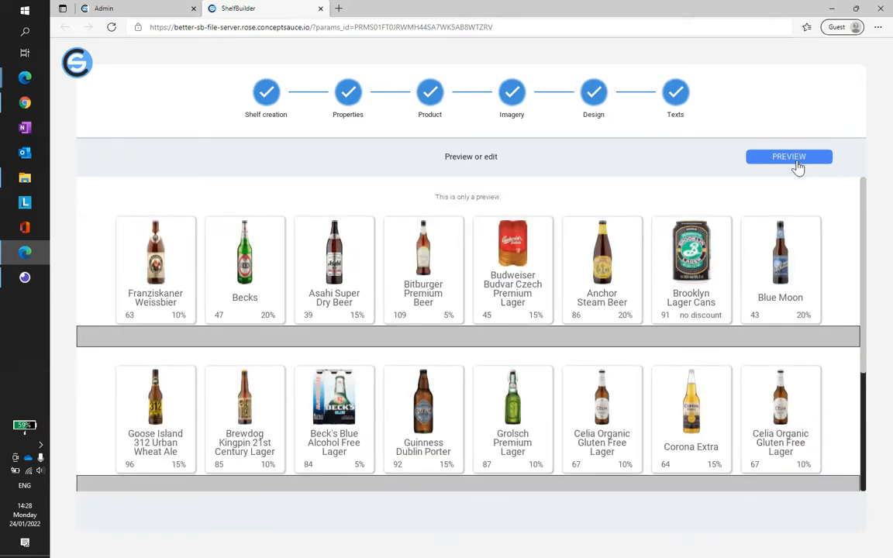
click(798, 168)
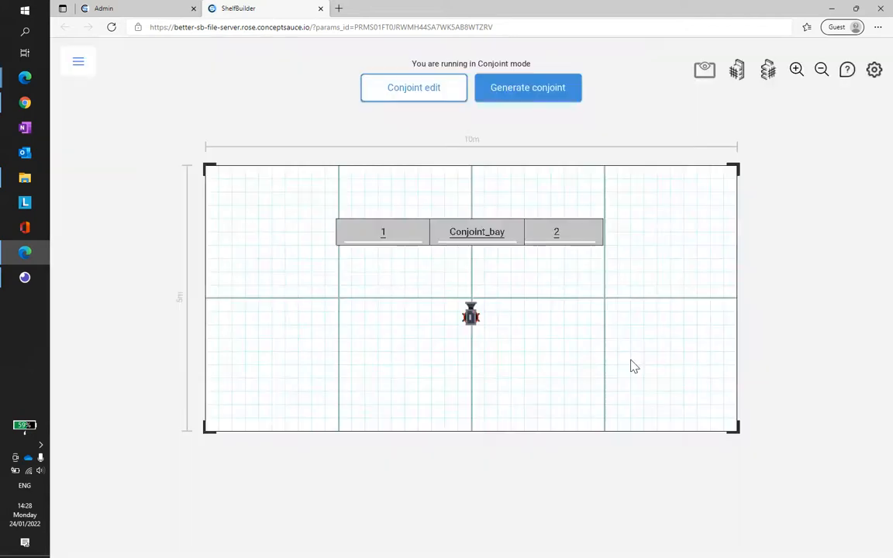
Step: Move bay 2 flush against the widened Conjoint_bay and check the three bays from the front
scroll(544, 232, up, 4)
mouse_move(544, 232)
mouse_down()
mouse_move(576, 230)
mouse_move(552, 237)
mouse_up()
click(738, 72)
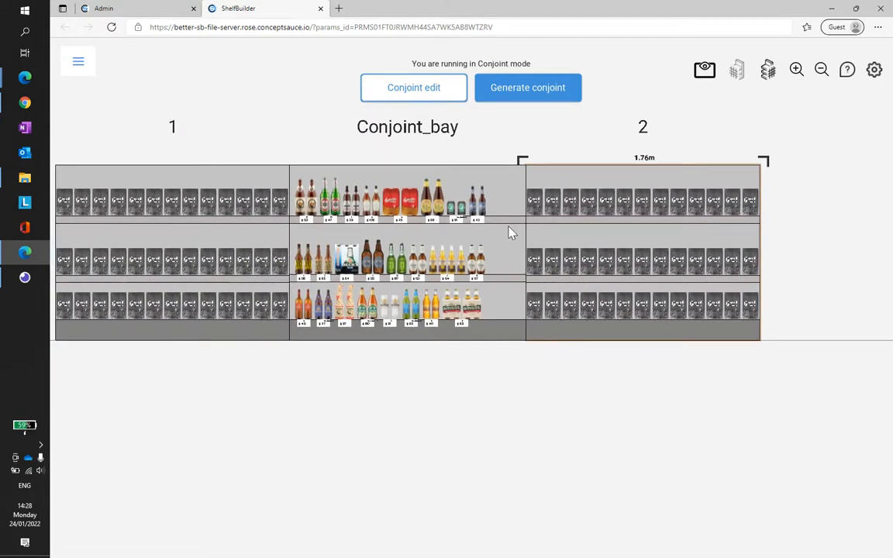
scroll(492, 247, up, 2)
scroll(432, 260, up, 1)
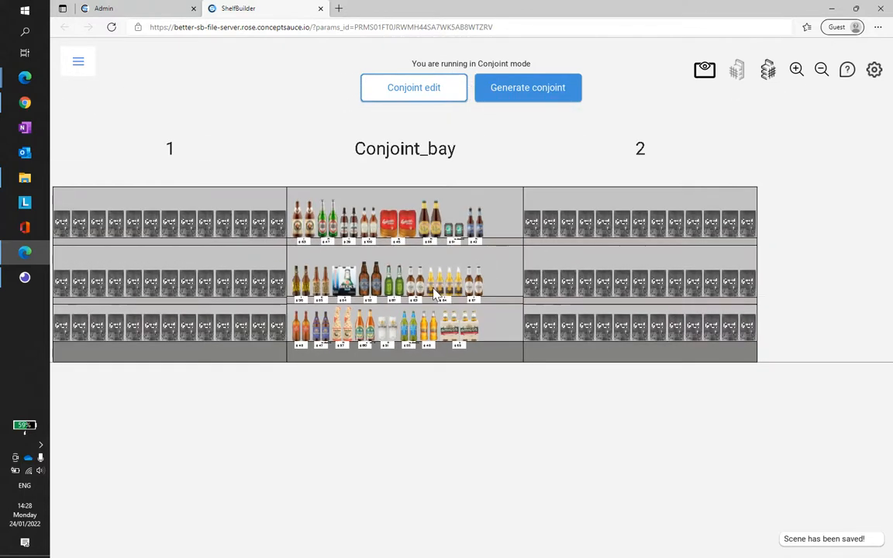
Step: Move the camera in the plan view so that it is centred in front of Conjoint_bay
click(705, 73)
click(406, 413)
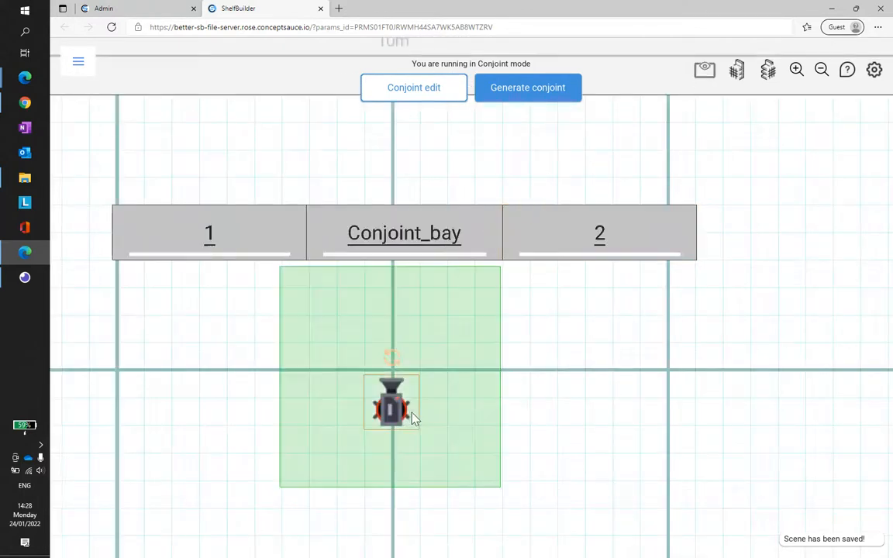
scroll(440, 405, down, 1)
drag(457, 408, 470, 415)
drag(349, 308, 413, 386)
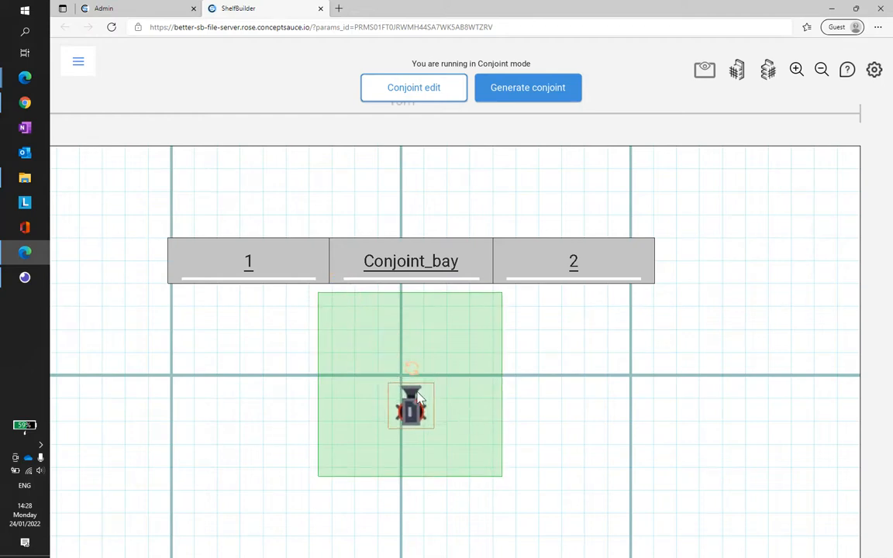
Step: Open the camera's advanced settings, review its height limits, FOV and Panning type, and leave them without changes
click(417, 397)
click(262, 155)
click(348, 230)
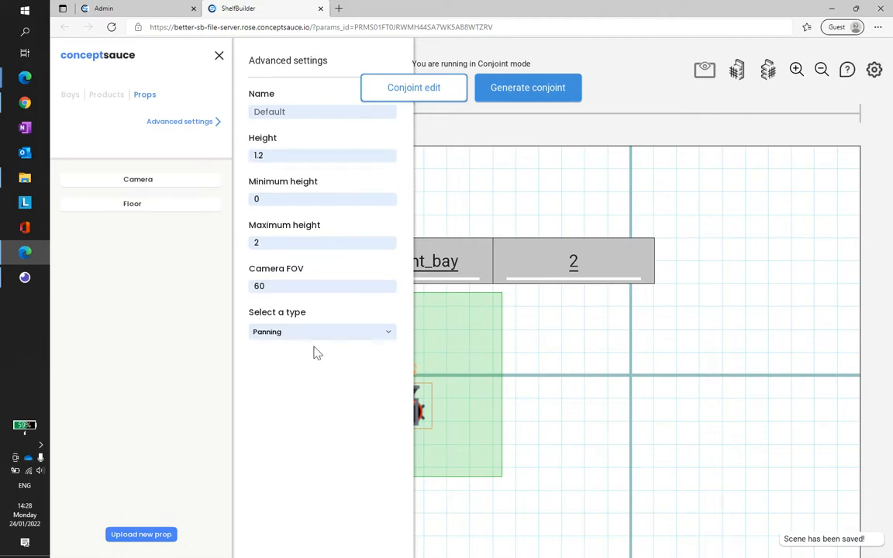
click(342, 243)
click(570, 419)
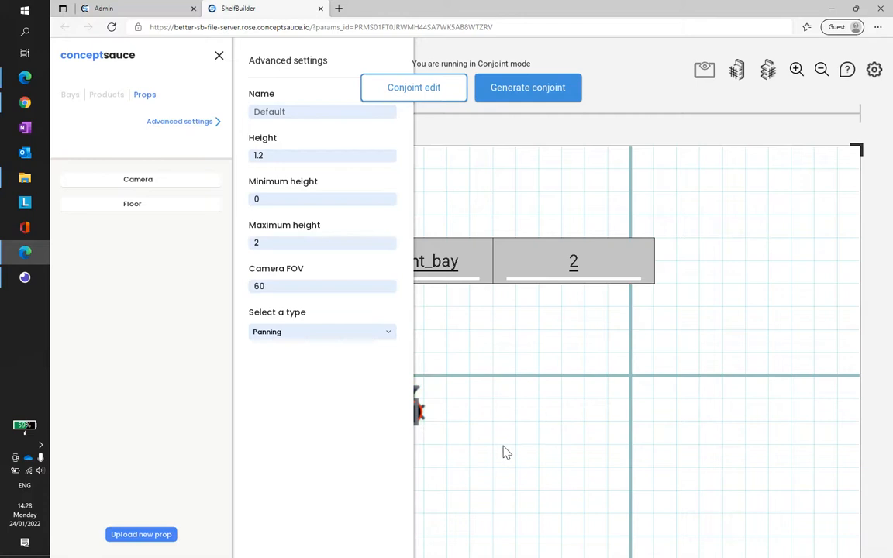
scroll(504, 446, down, 1)
drag(505, 444, 534, 405)
click(219, 57)
click(507, 386)
scroll(513, 405, down, 1)
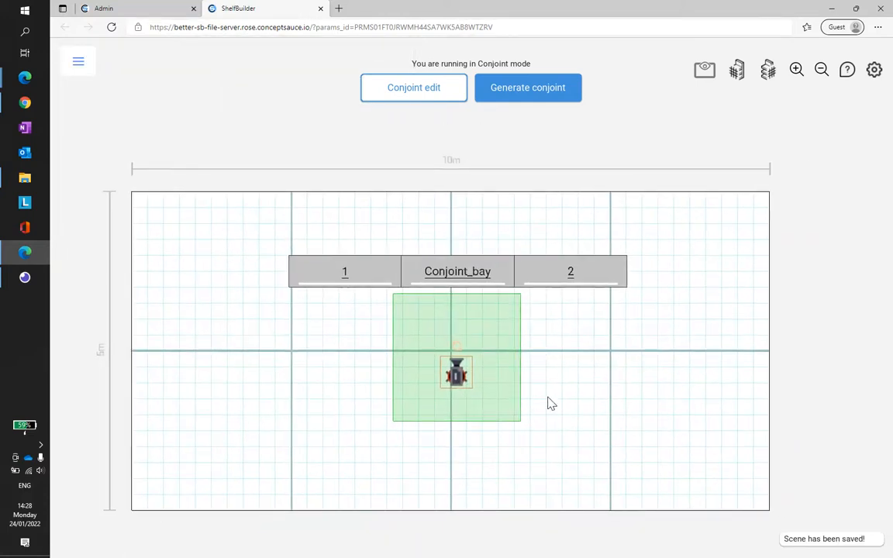
Step: Generate the conjoint from the finished scene and close ShelfBuilder to return to the survey flow
click(630, 326)
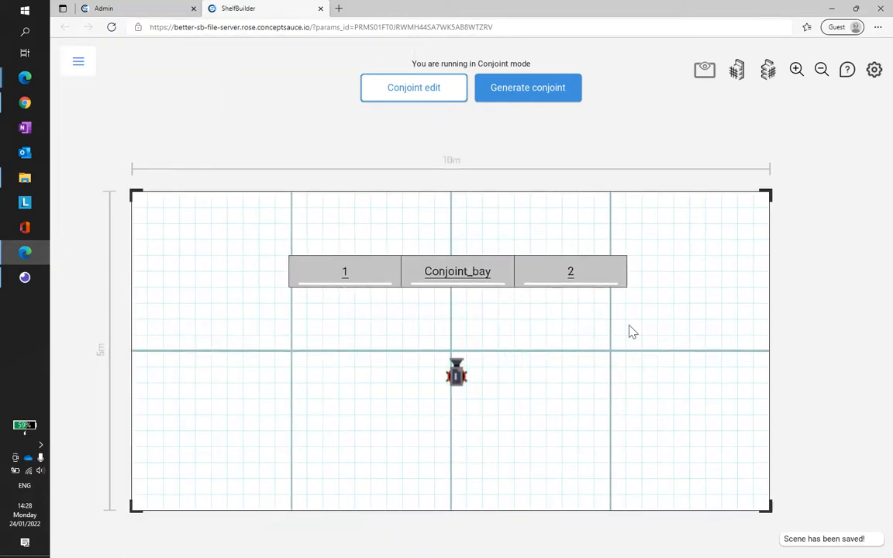
click(534, 96)
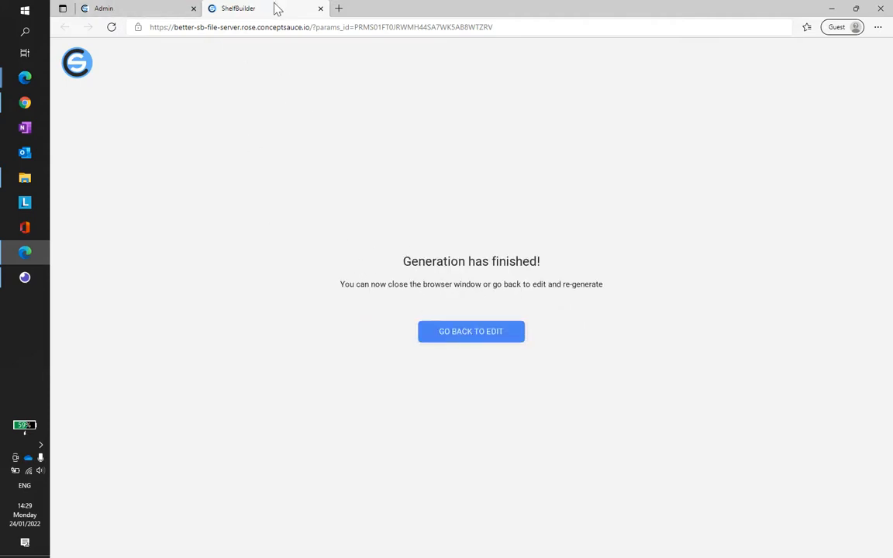
click(345, 30)
click(333, 123)
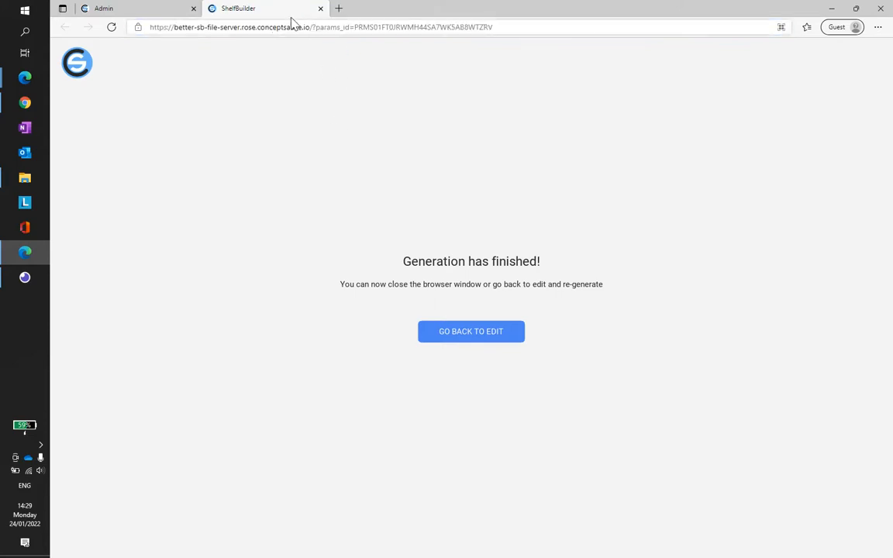
click(320, 10)
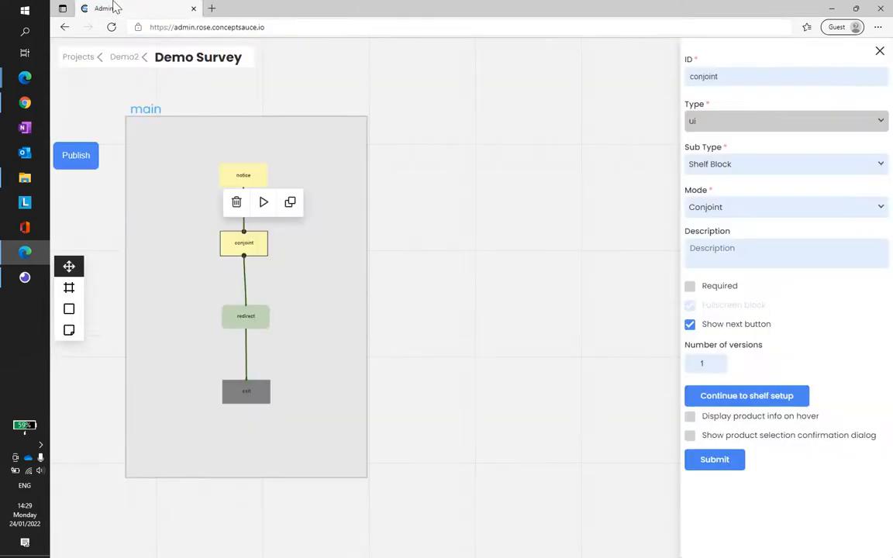
Step: Publish Demo Survey in test mode and open its preview
click(437, 206)
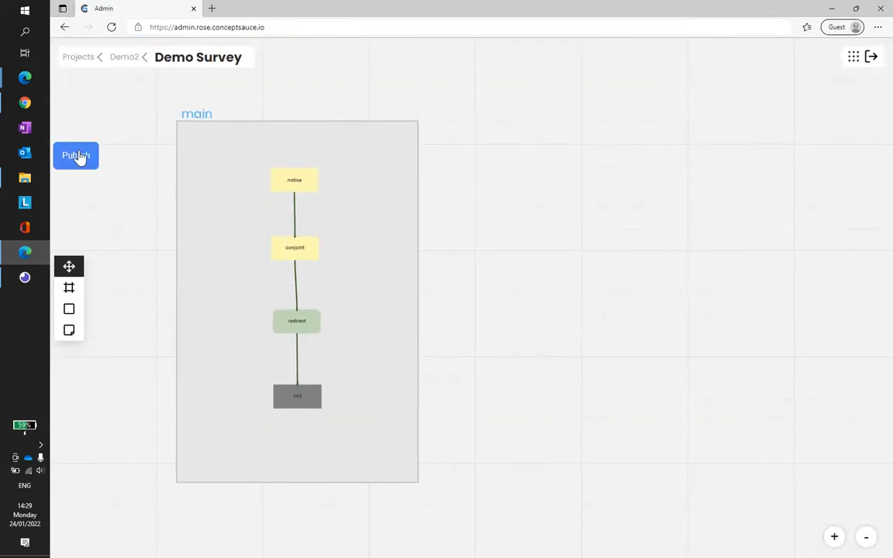
click(295, 177)
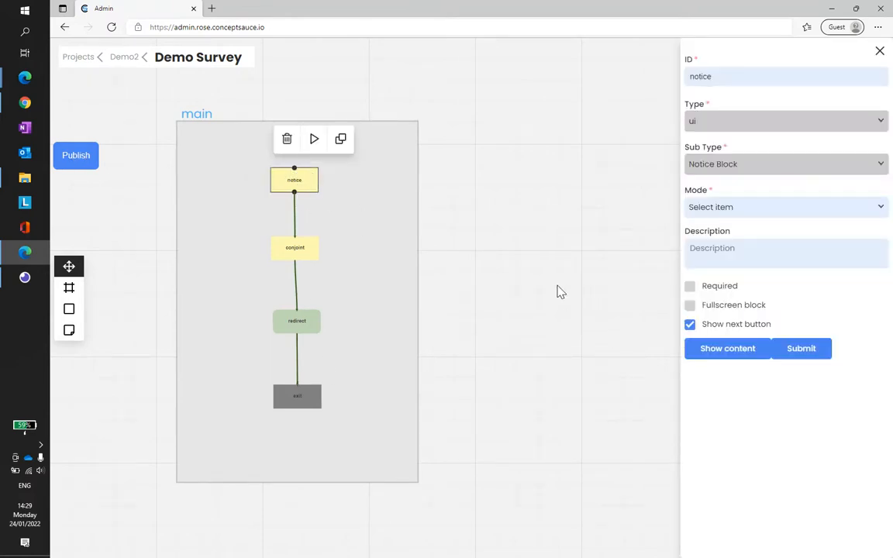
click(70, 153)
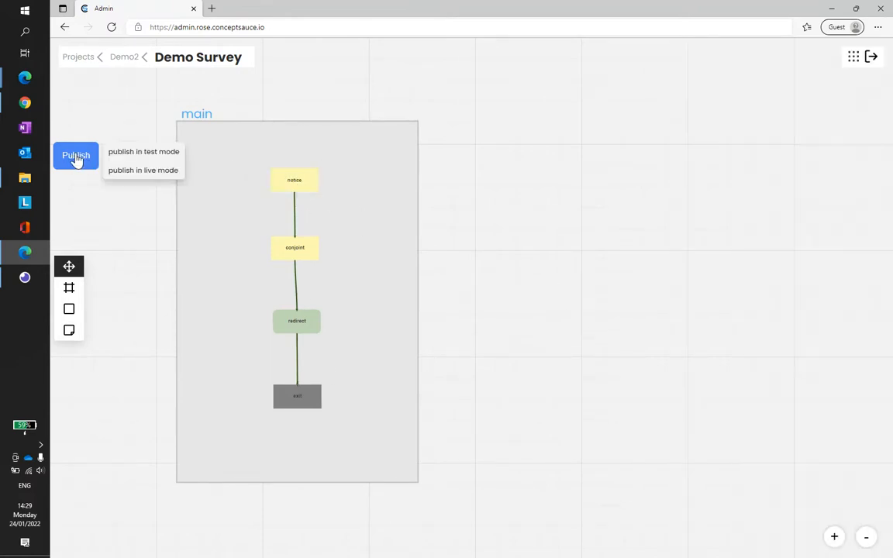
click(143, 154)
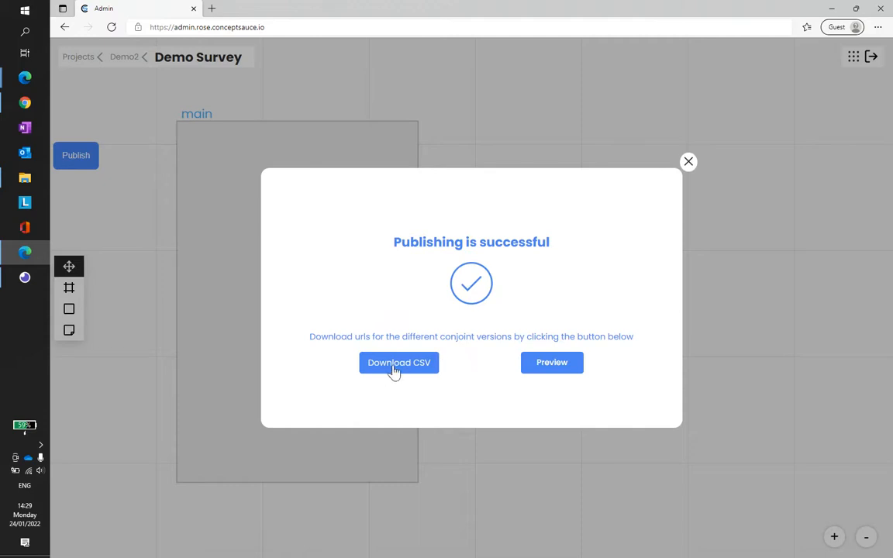
click(552, 363)
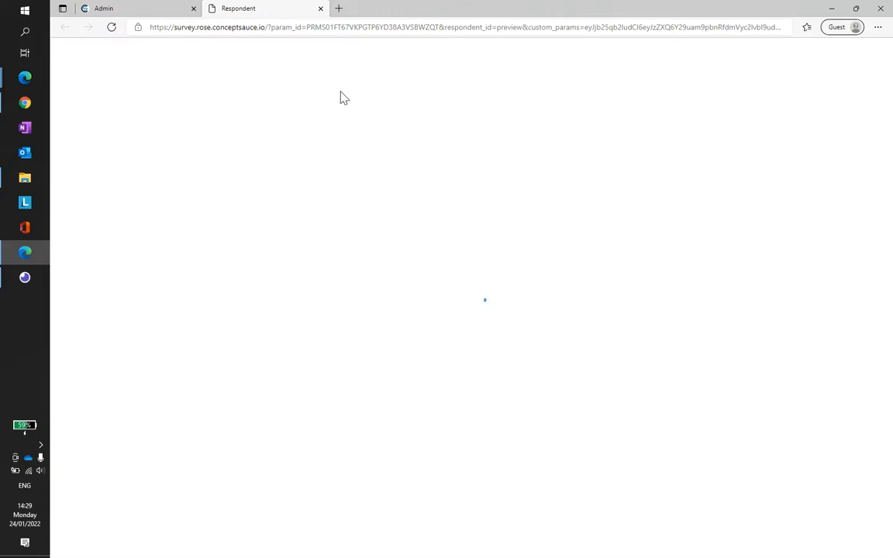
Step: Examine the preview address's parameters: the param_id value, the respondent_id and the encoded custom_params string
click(552, 26)
click(566, 300)
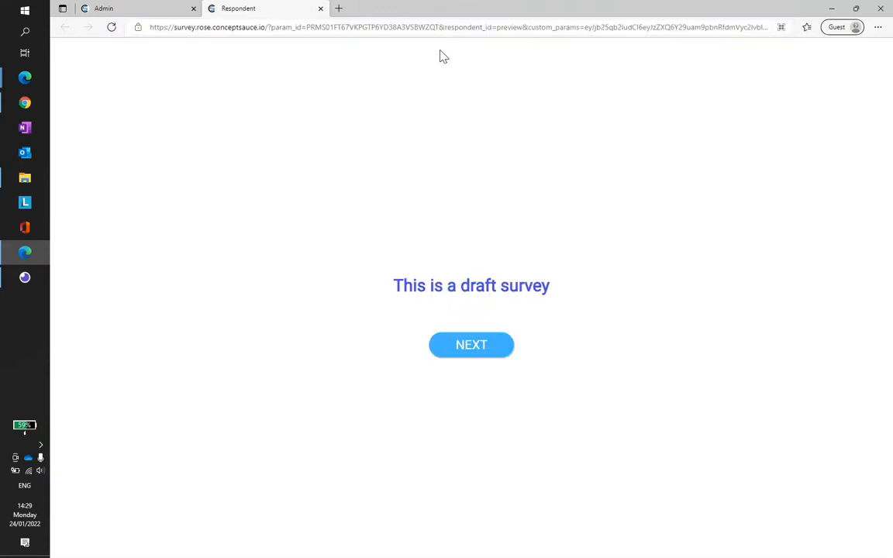
click(322, 24)
double_click(346, 28)
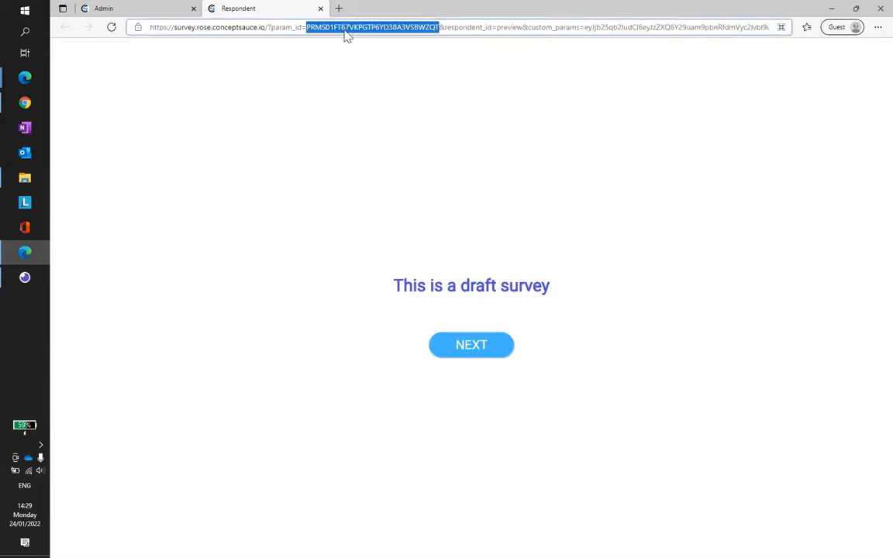
triple_click(453, 25)
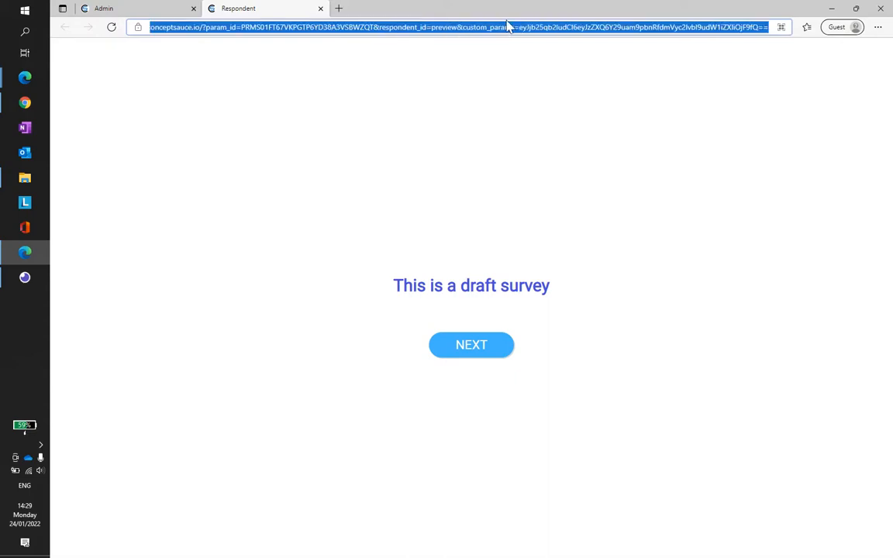
click(595, 28)
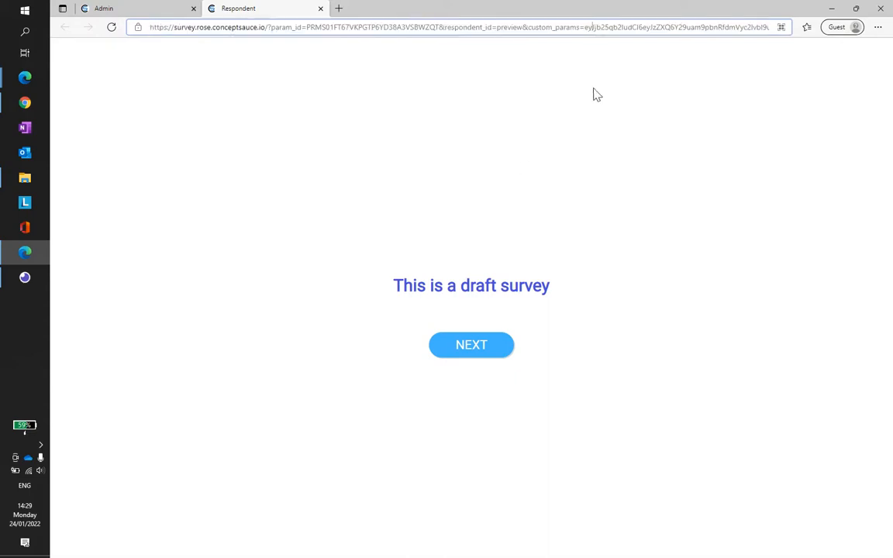
drag(663, 27, 891, 57)
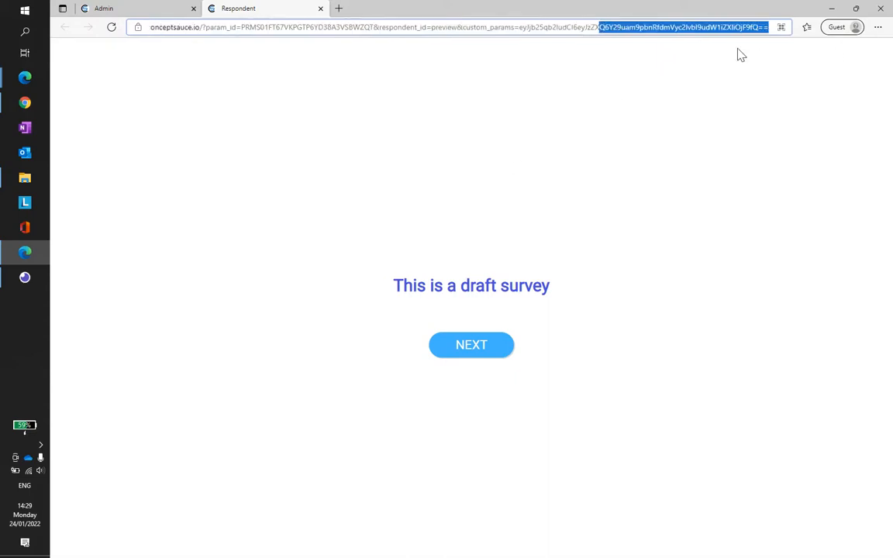
click(747, 27)
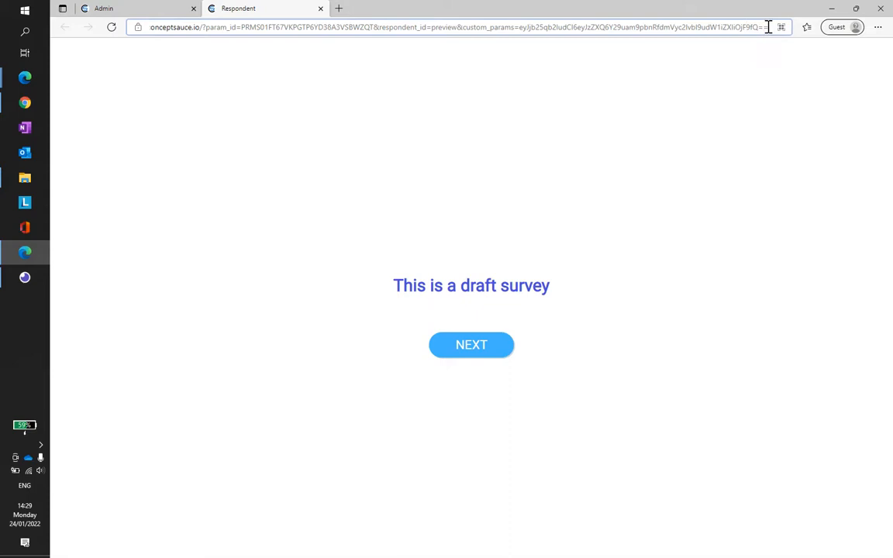
text(7)
key(BackSpace)
text(&link)
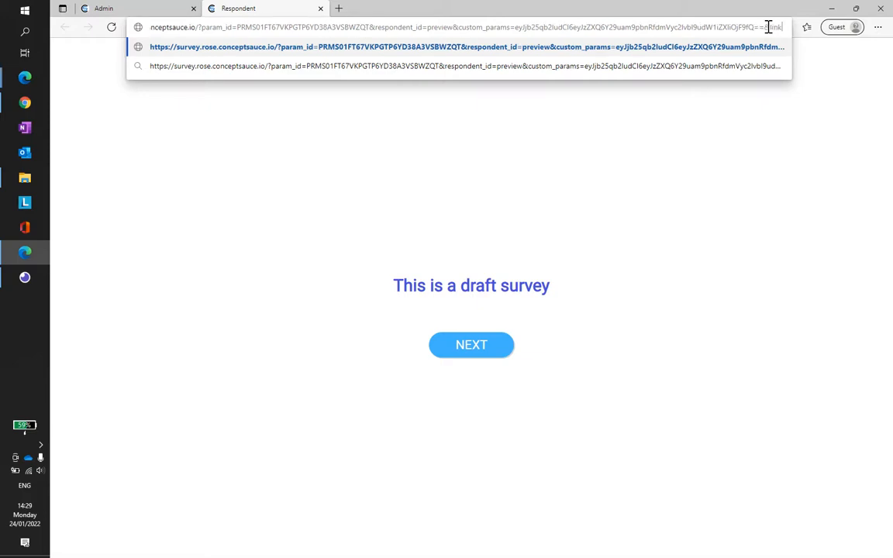
text(=https://)
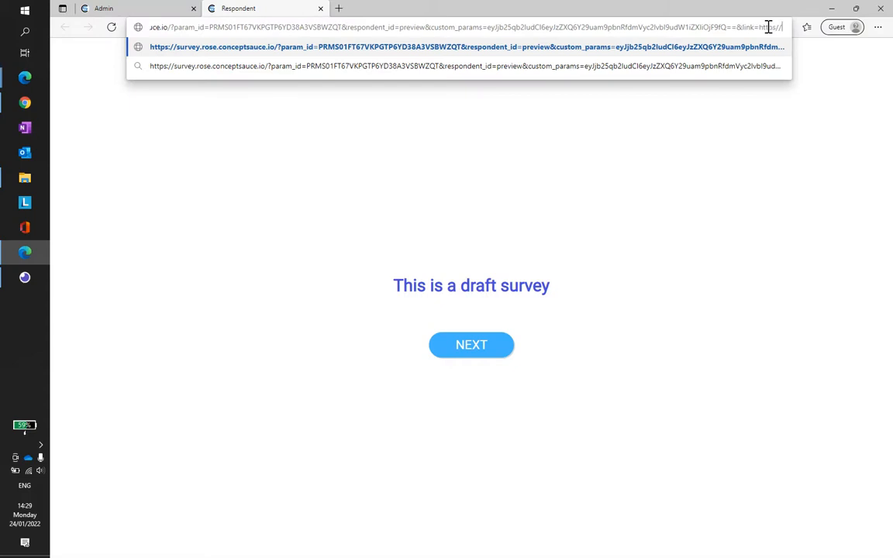
text(google.com)
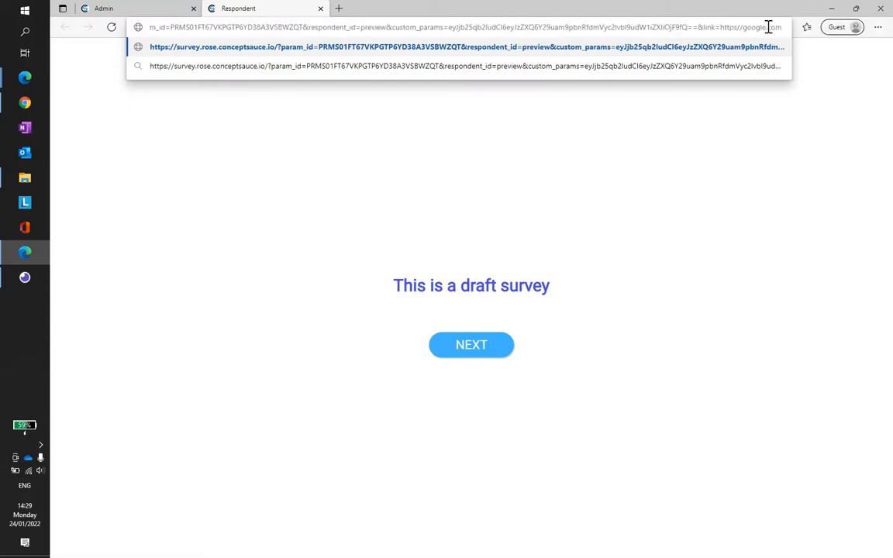
key(Return)
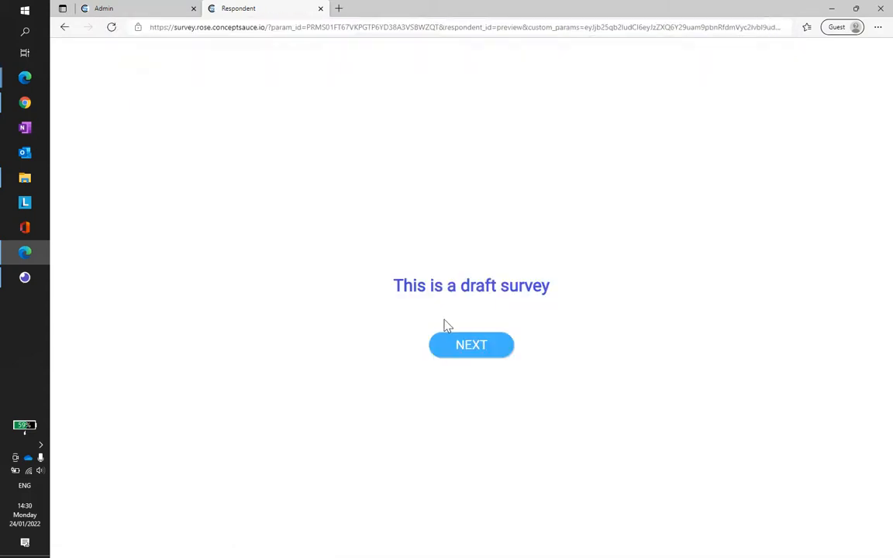
Step: Start the draft survey and look over the first conjoint shelf and its neighbouring pixelated bays
click(476, 353)
click(474, 352)
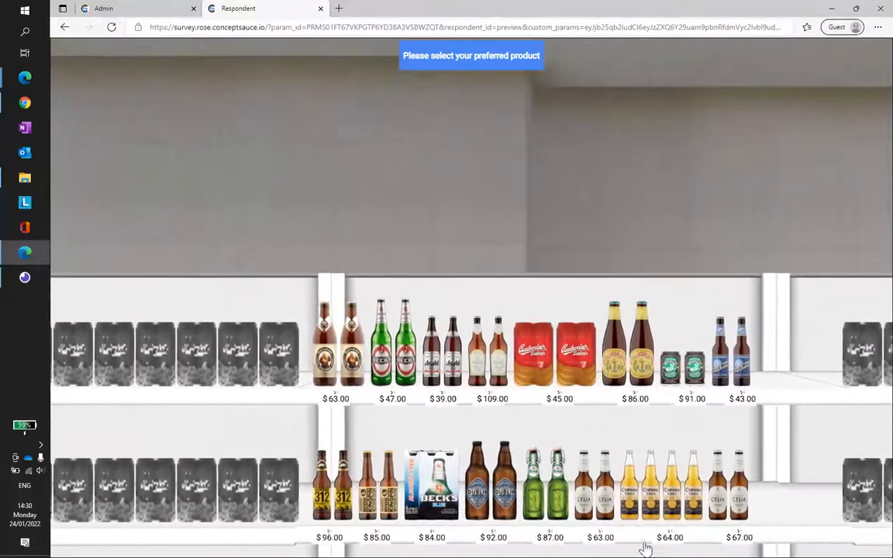
drag(758, 256, 144, 403)
drag(315, 255, 432, 305)
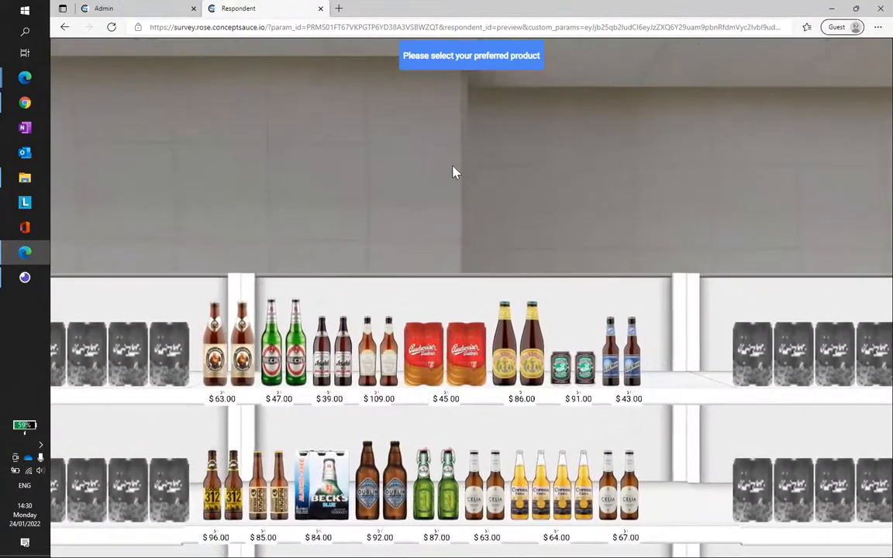
drag(455, 227, 692, 263)
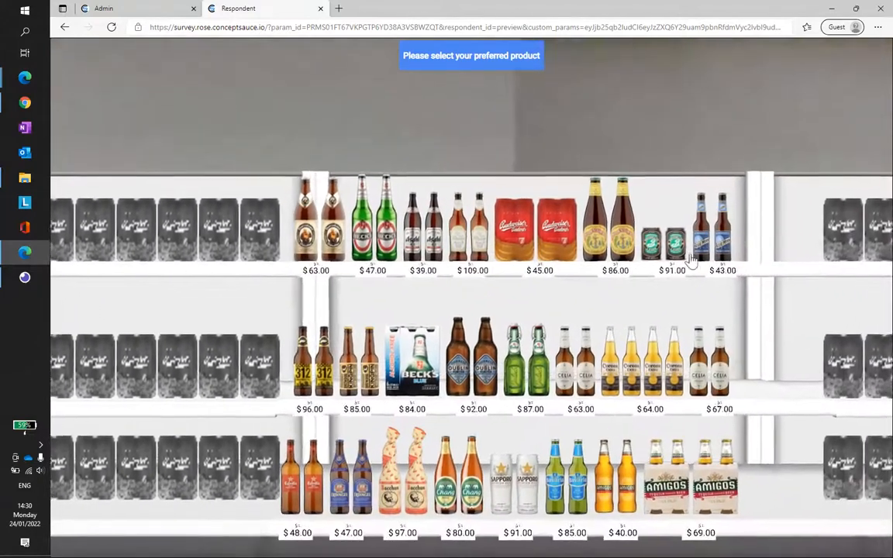
drag(766, 419, 646, 384)
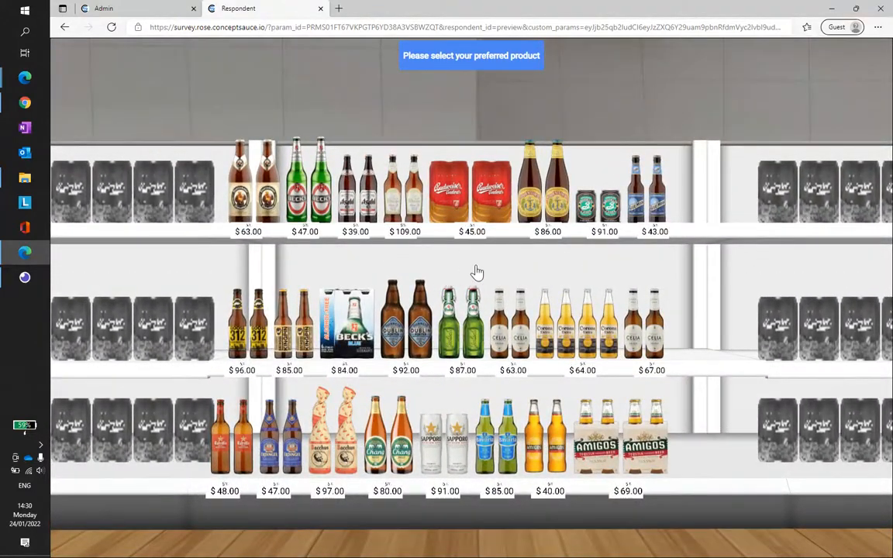
Step: Choose the Budweiser Budvar pack as the preferred product on the first shelf and confirm the selection
scroll(507, 265, up, 2)
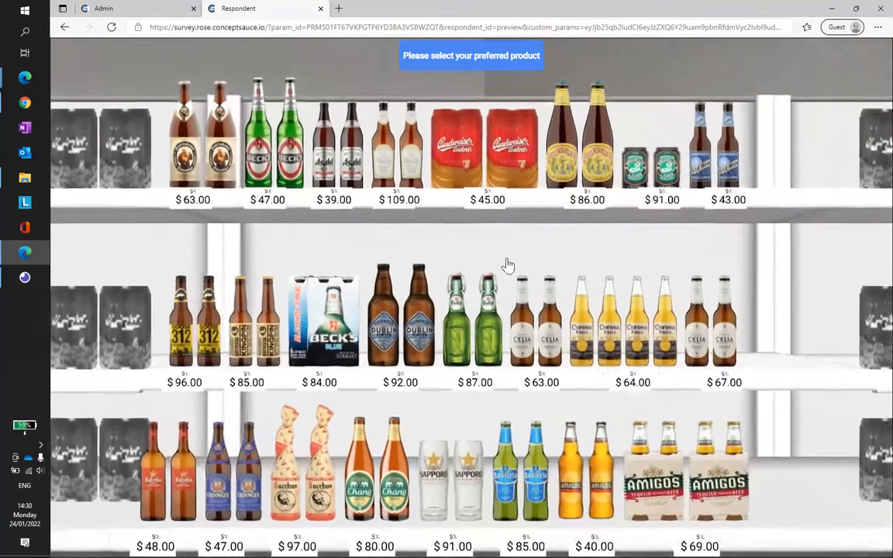
scroll(467, 287, up, 2)
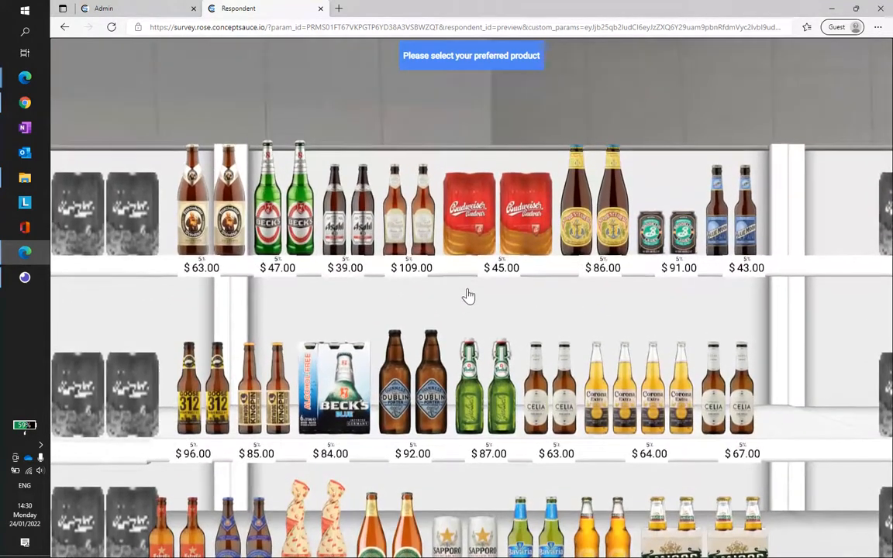
drag(466, 291, 494, 235)
click(472, 149)
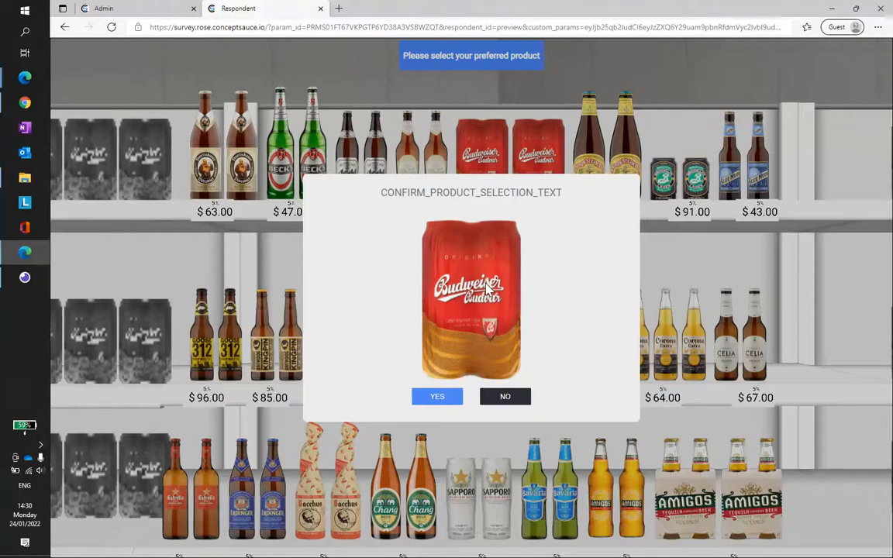
click(439, 398)
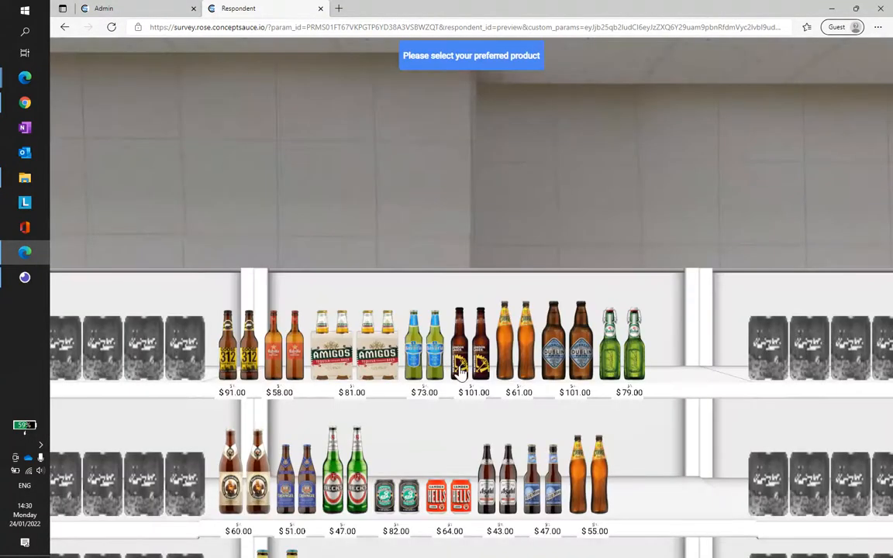
Step: Choose and confirm Beck's on the second shelf and Sapporo Premium Beer on the third shelf
drag(460, 433, 683, 206)
scroll(633, 251, up, 3)
drag(629, 274, 502, 332)
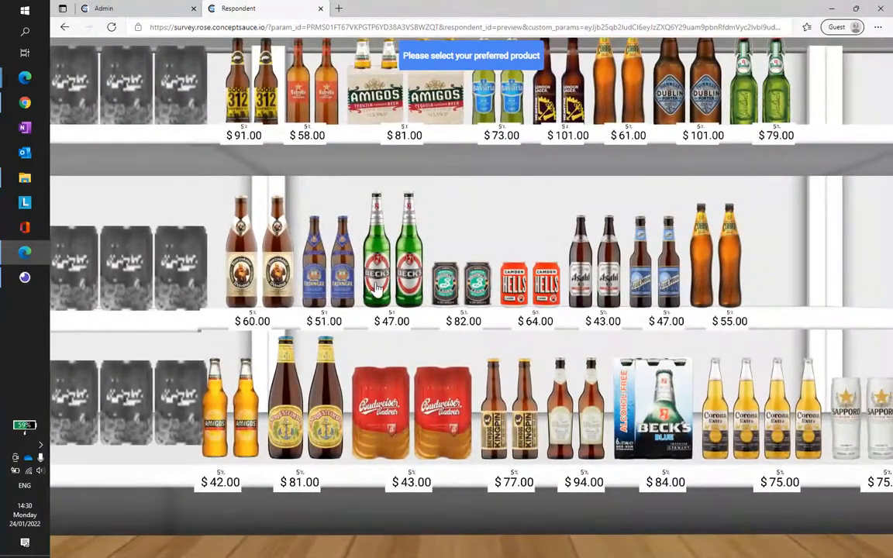
click(377, 283)
click(438, 397)
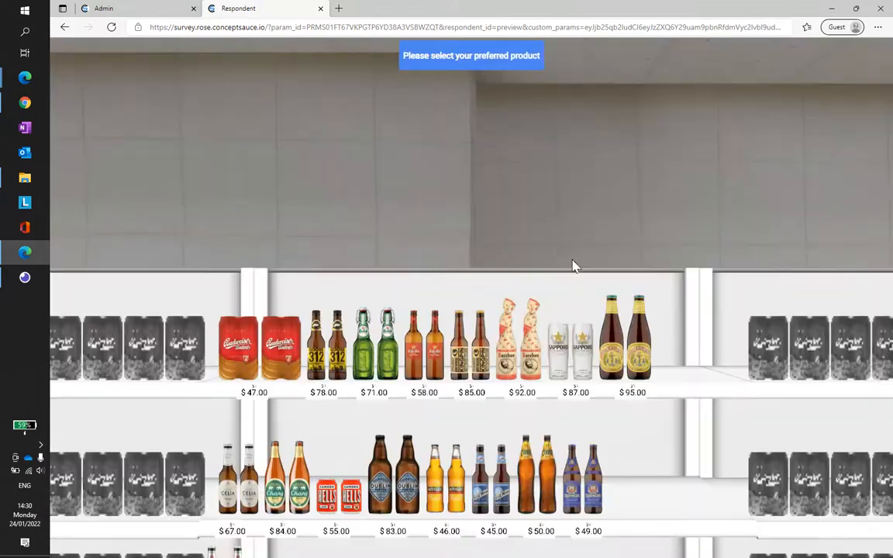
click(556, 373)
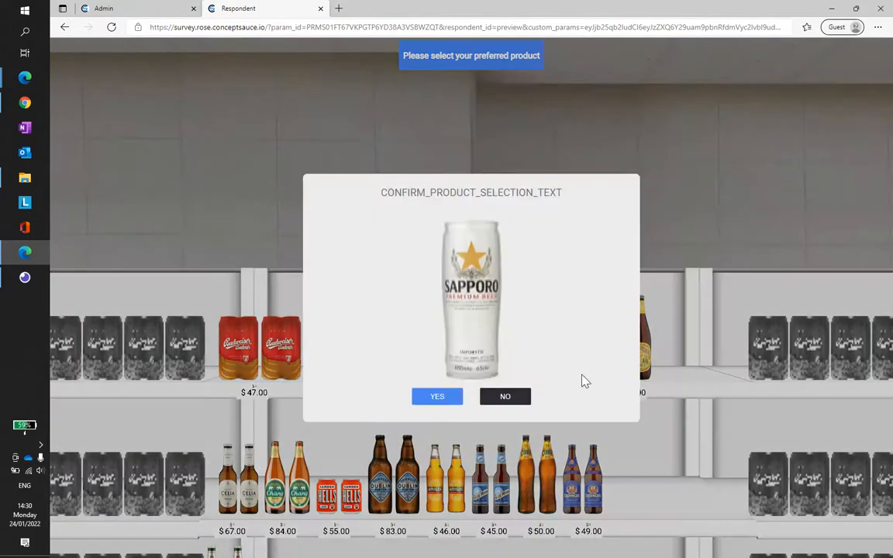
click(443, 397)
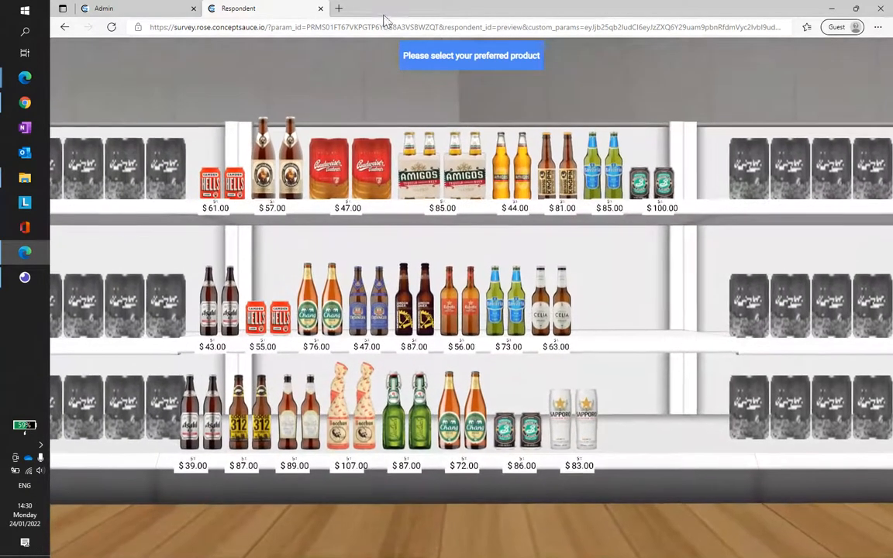
Step: Copy the param_id value from the survey's address
click(385, 27)
click(395, 28)
double_click(357, 28)
right_click(358, 28)
click(419, 115)
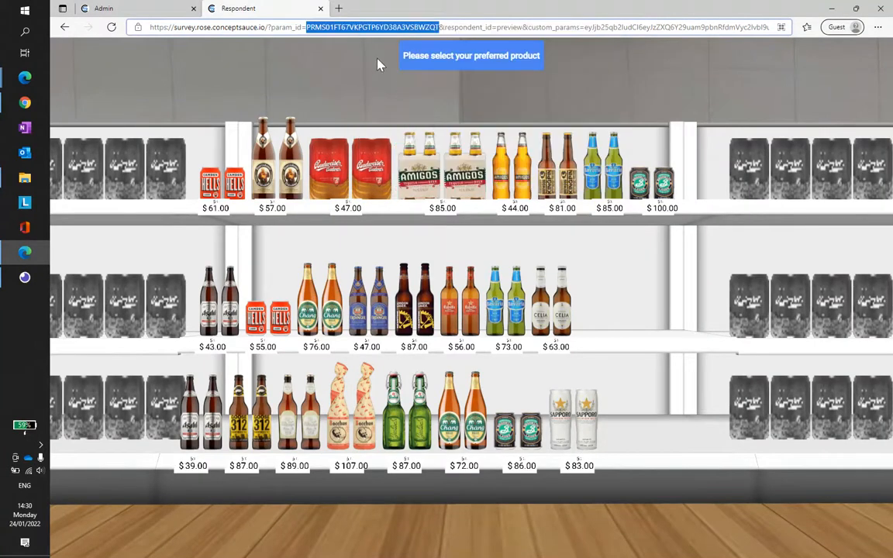
Step: Switch to Insomnia, replace the params_id in the Get params request with the copied param_id and send it
click(25, 278)
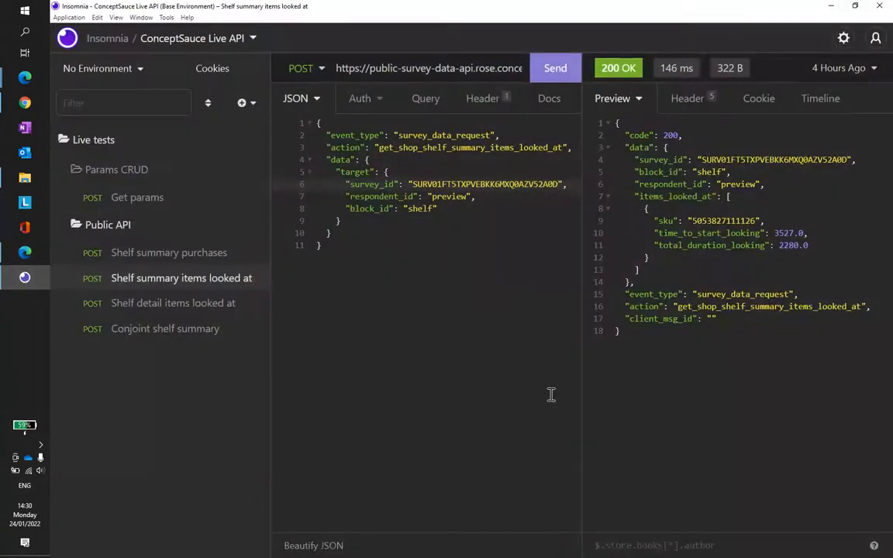
click(134, 200)
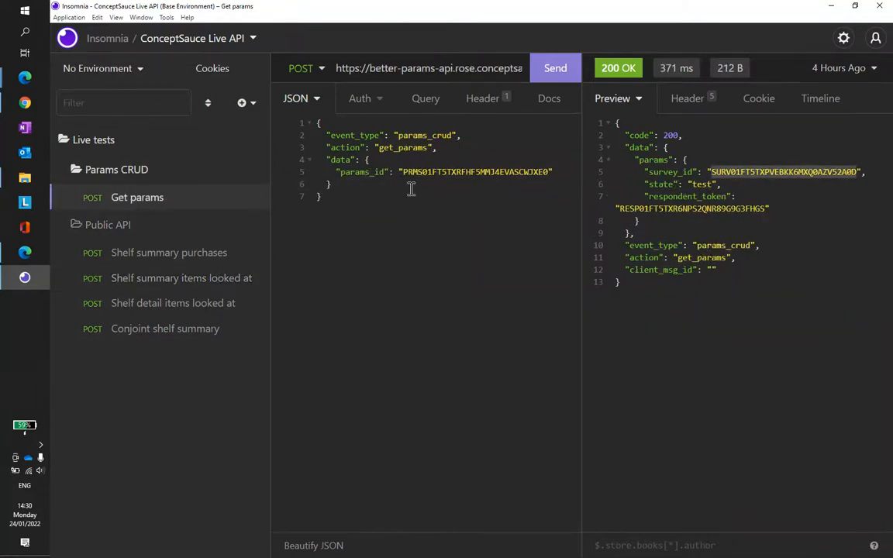
double_click(491, 175)
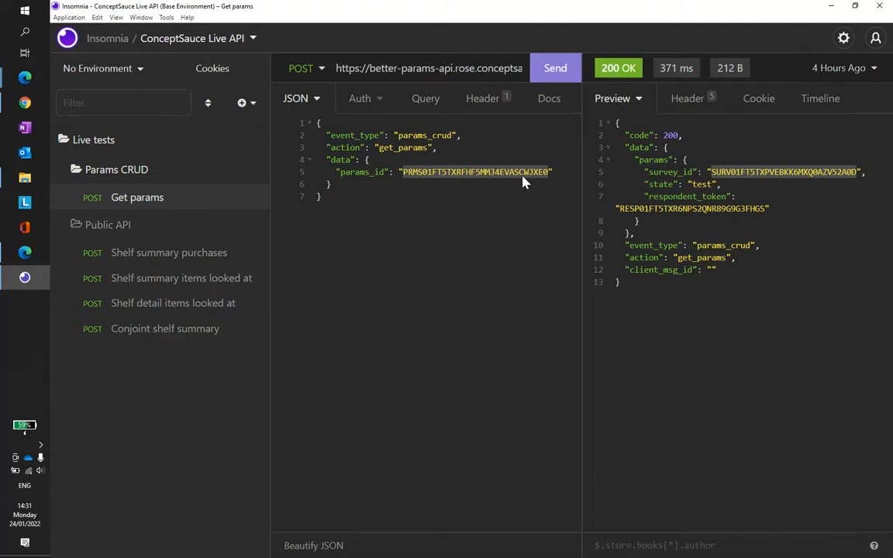
key(ctrl+v)
click(558, 69)
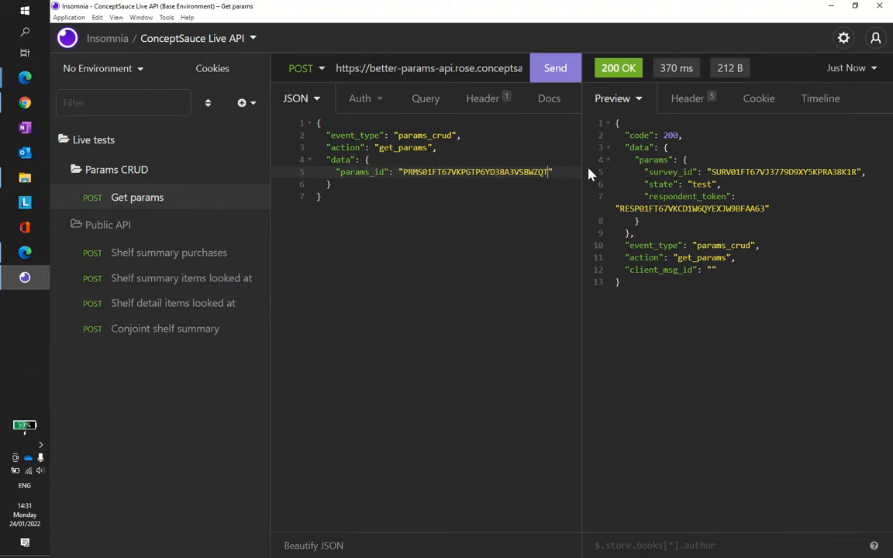
Step: Copy the survey_id from the Get params response into the Conjoint shelf summary request and send it
double_click(788, 173)
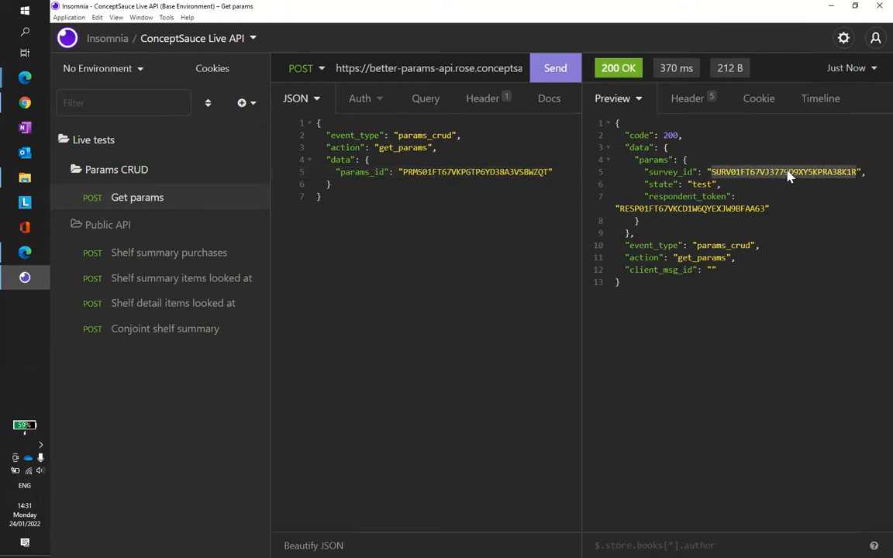
double_click(440, 174)
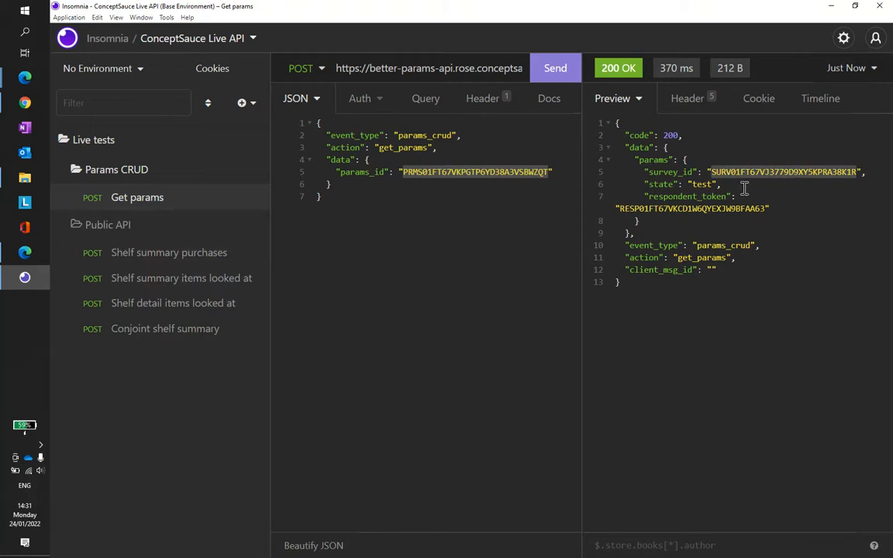
click(153, 334)
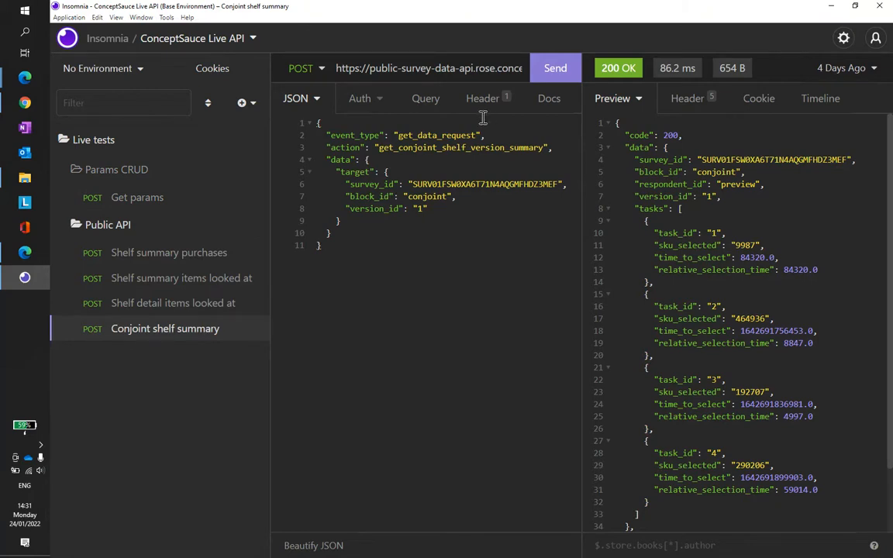
double_click(500, 184)
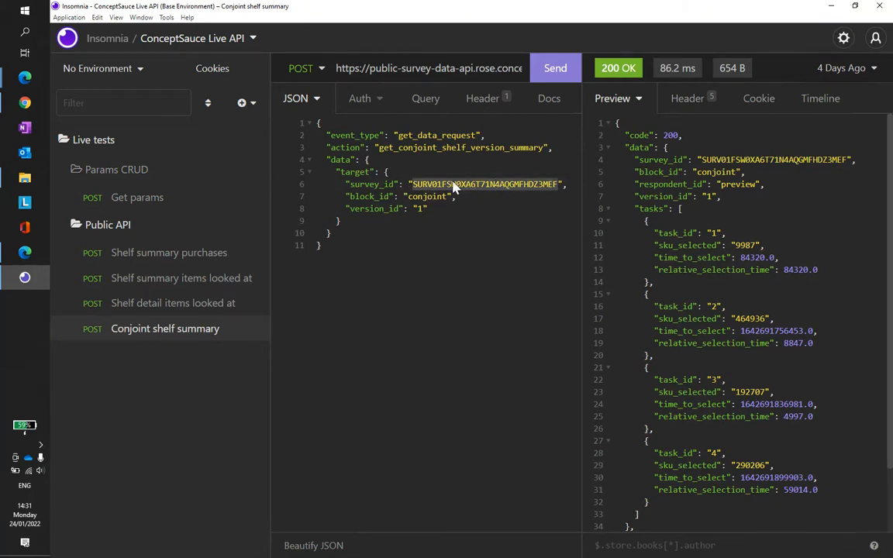
key(ctrl+v)
click(555, 71)
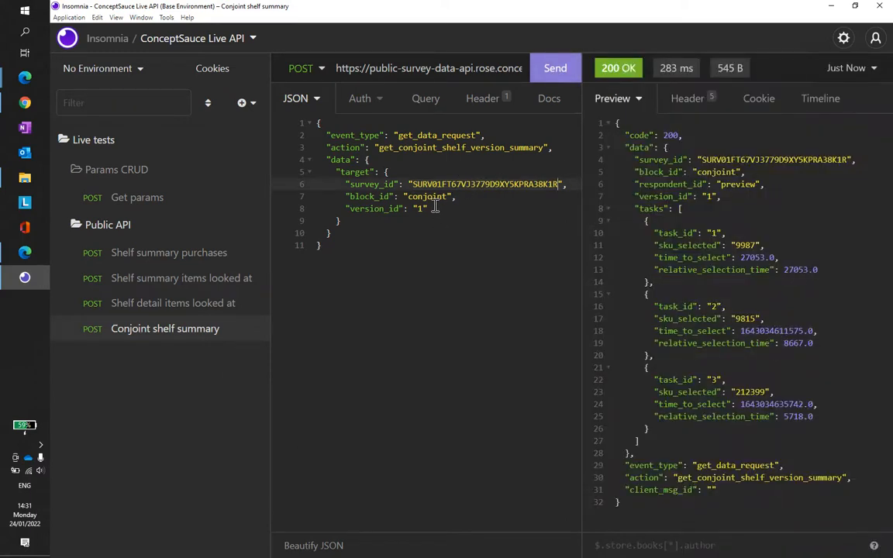
Step: Check the request's block_id against the conjoint block in the Demo Survey flow of the admin site
double_click(427, 196)
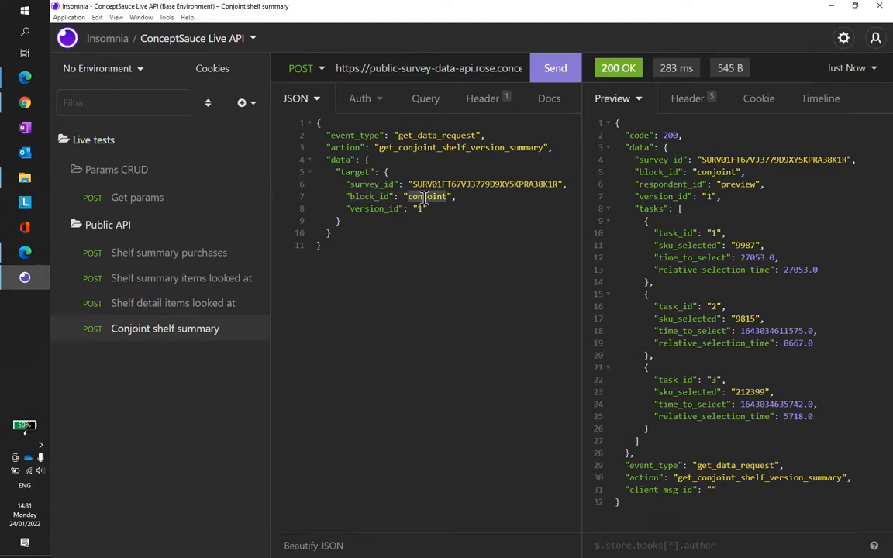
click(29, 83)
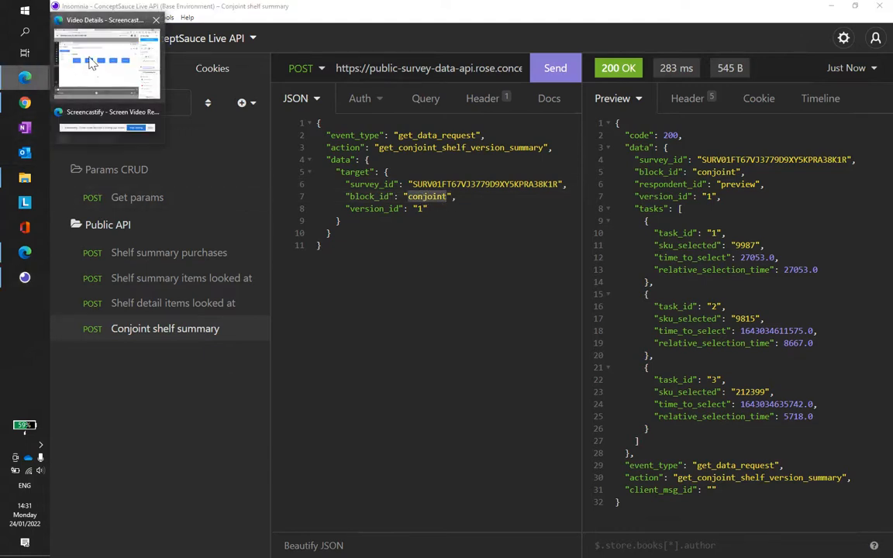
click(387, 160)
click(25, 252)
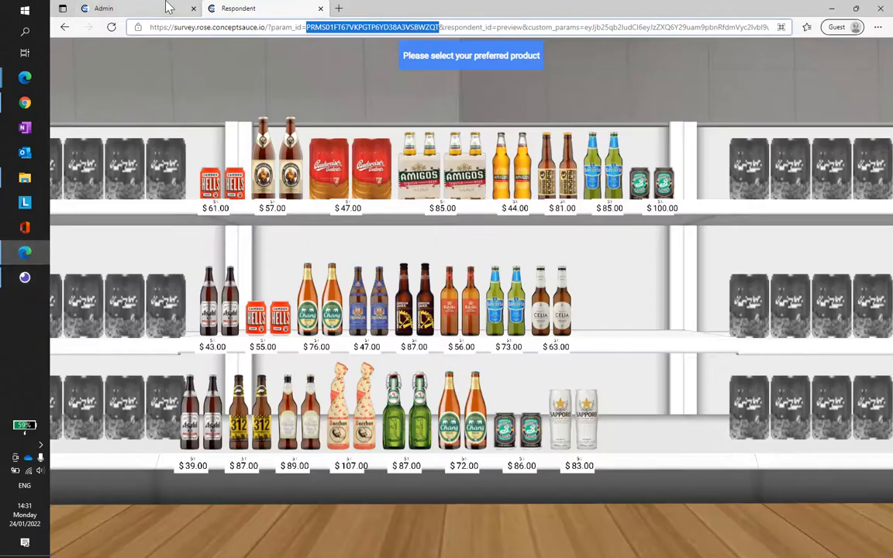
click(109, 8)
click(687, 163)
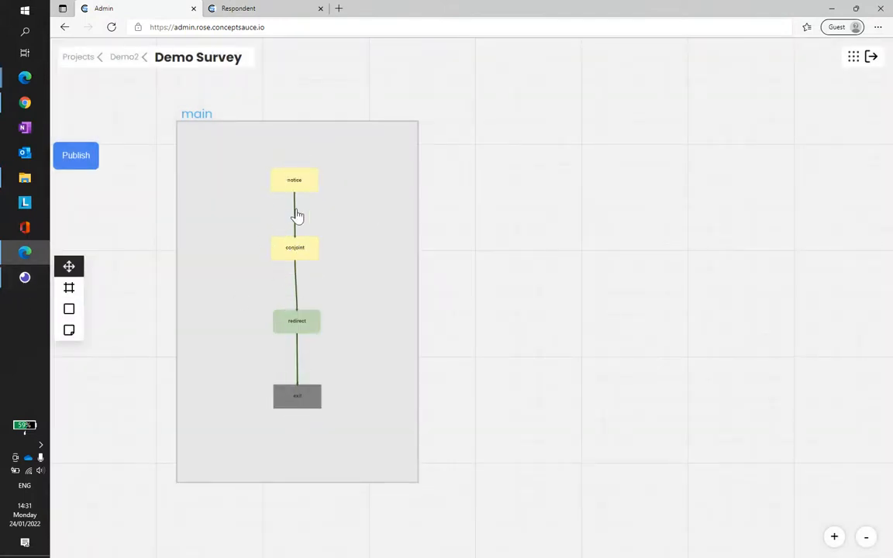
click(26, 278)
double_click(425, 197)
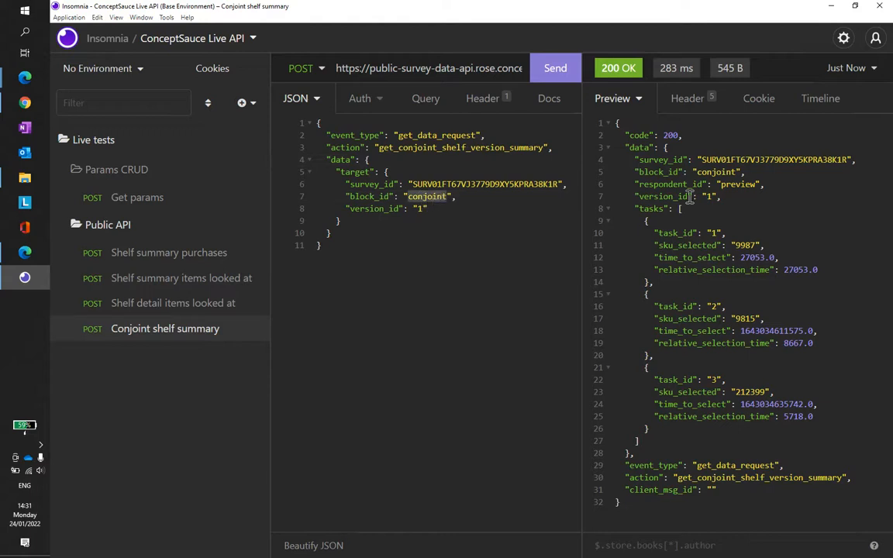
Step: Examine the tasks in the Conjoint shelf summary response and each task's sku_selected value
drag(649, 221, 827, 440)
click(814, 345)
double_click(742, 245)
double_click(746, 320)
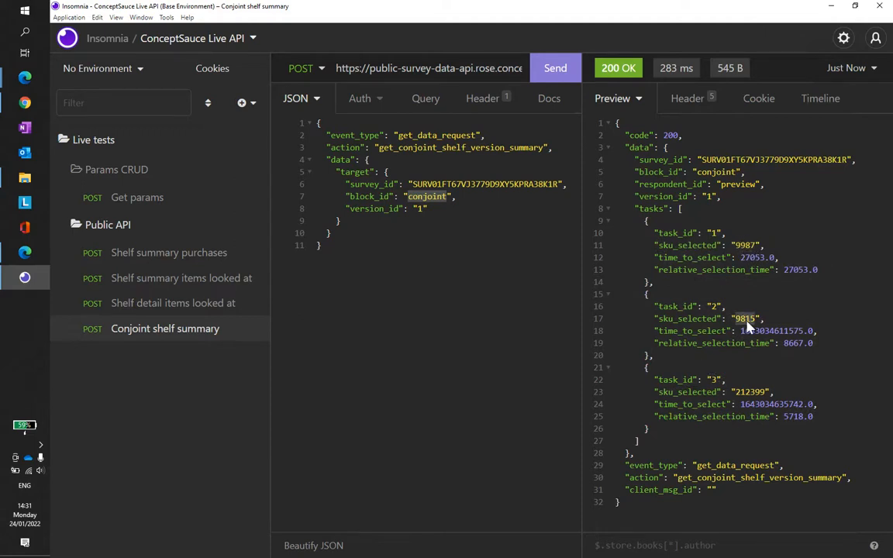
double_click(749, 391)
Step: Return to the respondent survey, choose and confirm Celia on the fourth and fifth shelves, and Cobra on the sixth
click(24, 103)
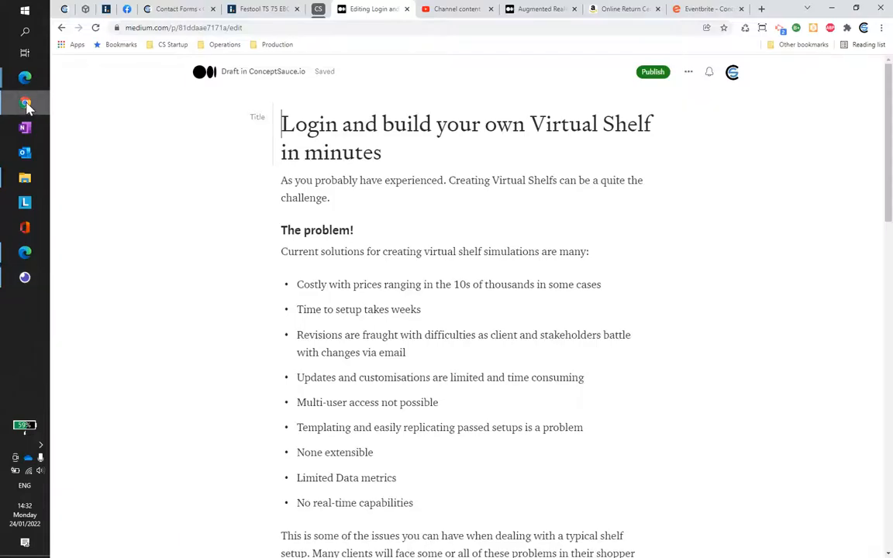
click(24, 103)
click(25, 252)
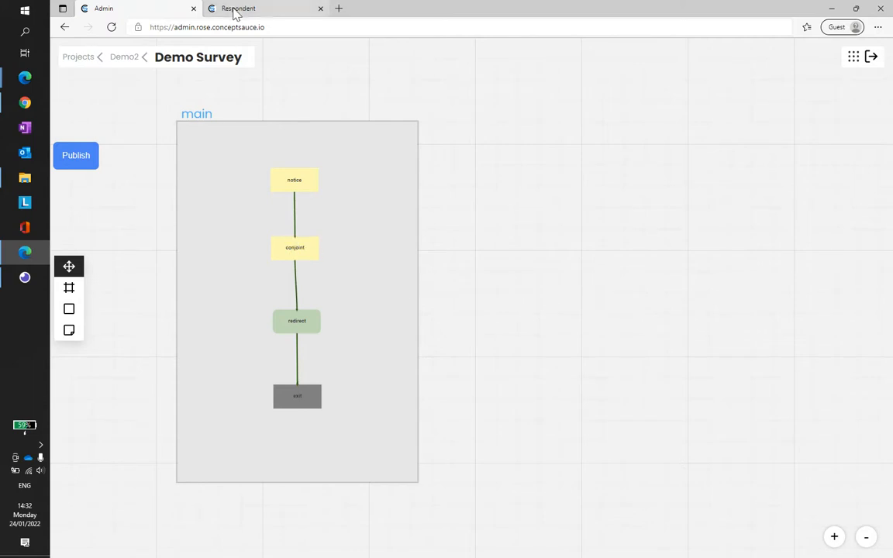
click(272, 11)
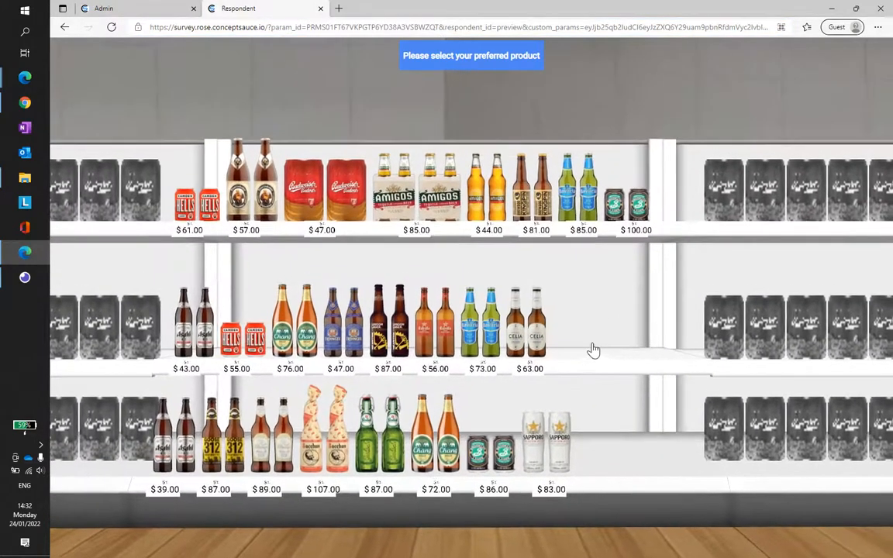
click(542, 341)
click(441, 398)
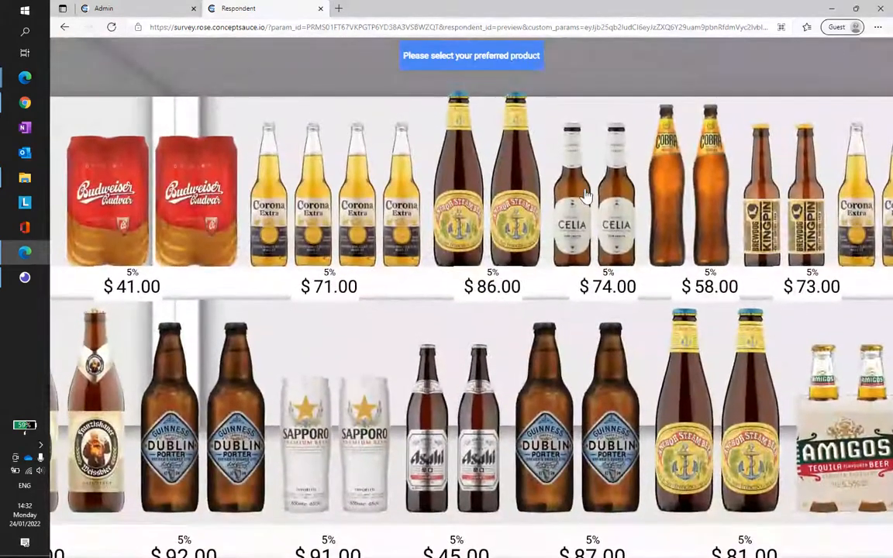
click(613, 174)
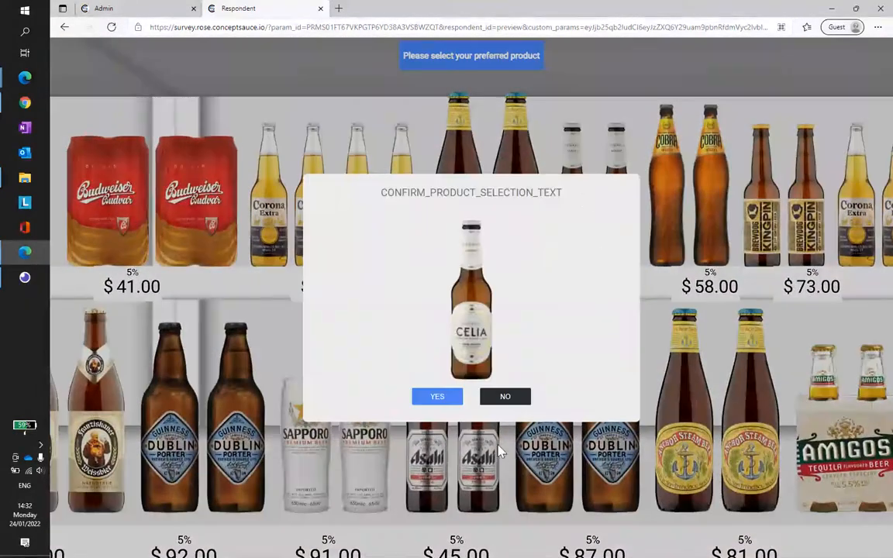
click(435, 396)
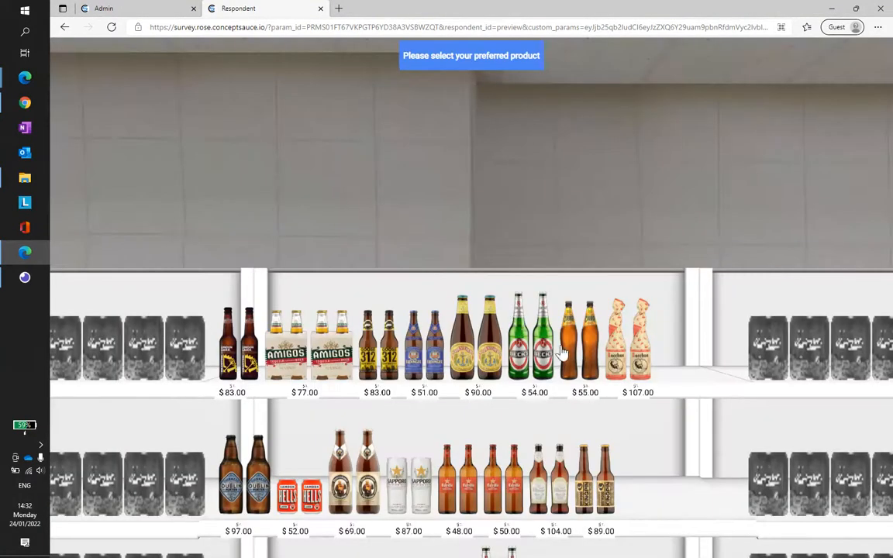
click(511, 317)
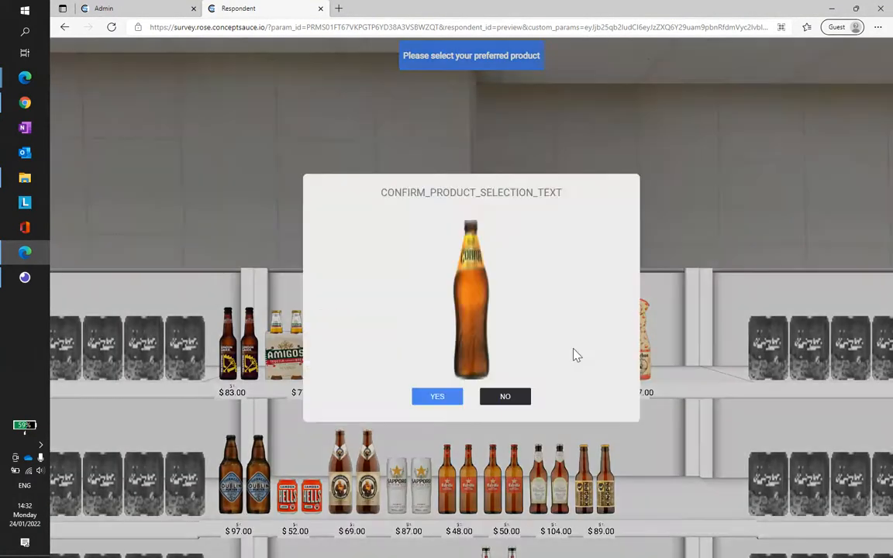
click(436, 397)
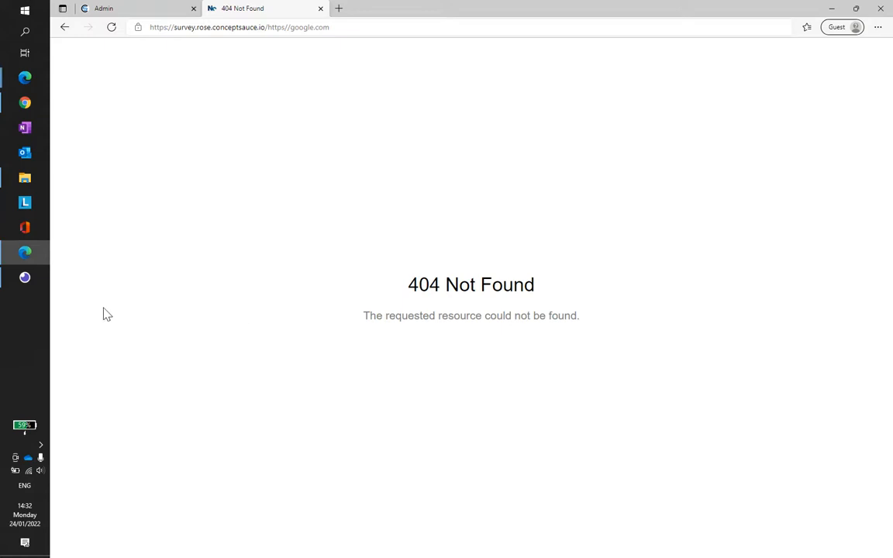
Step: Examine the address the survey redirects to, especially the https//google.com part
click(275, 26)
key(End)
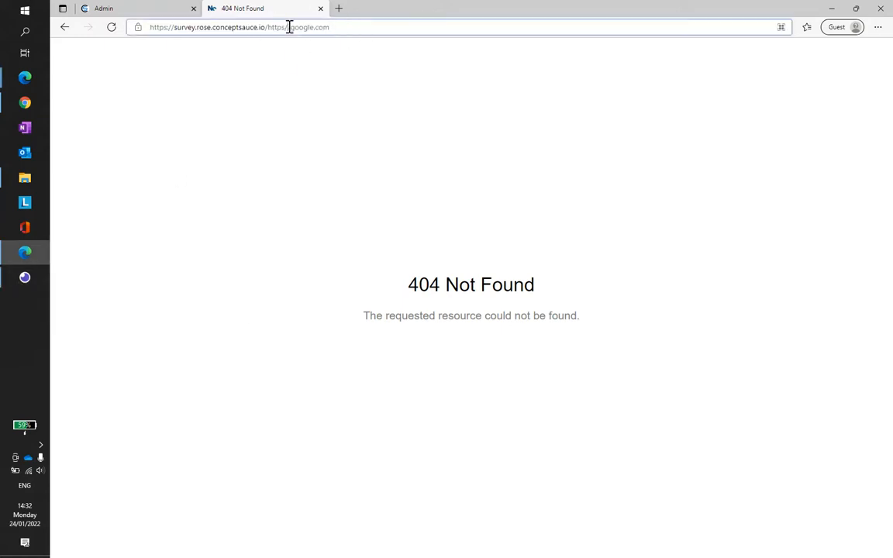
click(288, 30)
double_click(288, 31)
click(285, 28)
Step: Resend the Conjoint shelf summary request in Insomnia and read through the tasks in the response
click(22, 281)
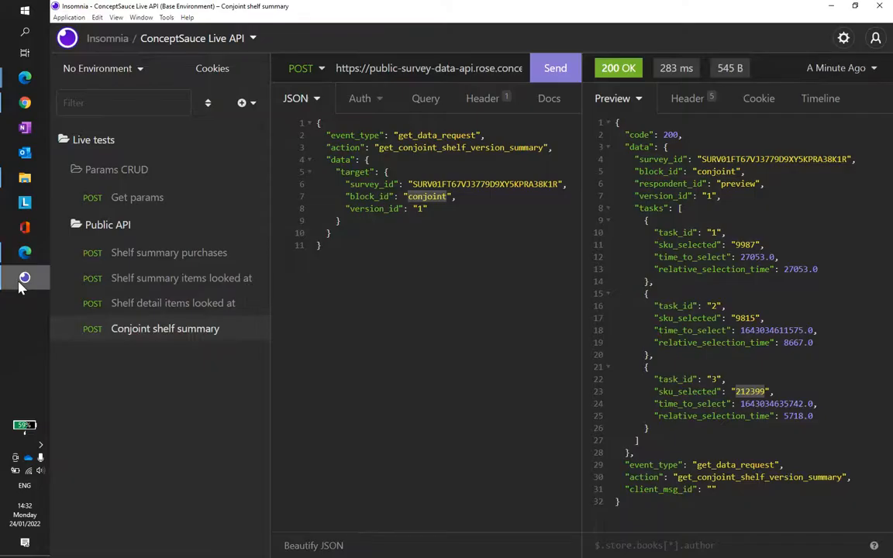
click(557, 70)
scroll(781, 413, down, 5)
scroll(697, 404, up, 5)
scroll(667, 217, down, 3)
scroll(730, 357, down, 2)
scroll(719, 420, up, 3)
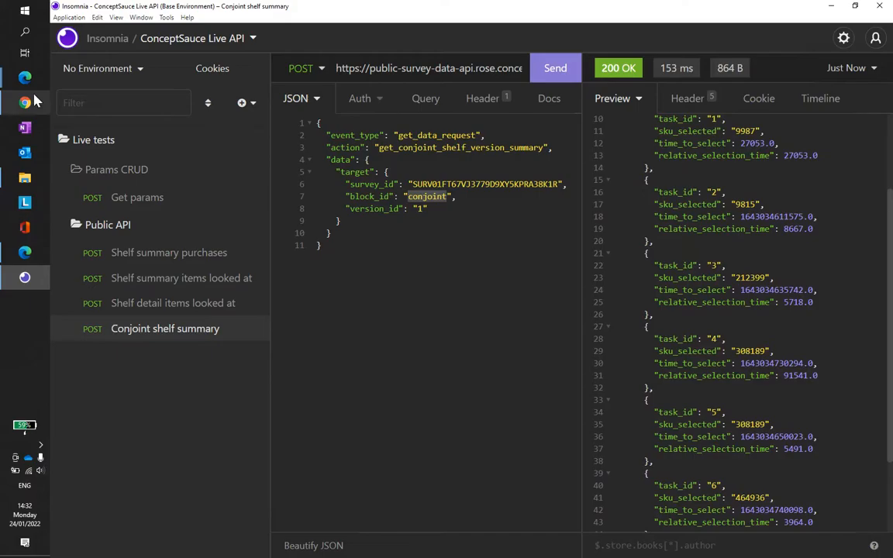
Step: Go back from the redirect page to the survey's start in the browser, and resend the Conjoint shelf summary request in Insomnia
click(25, 252)
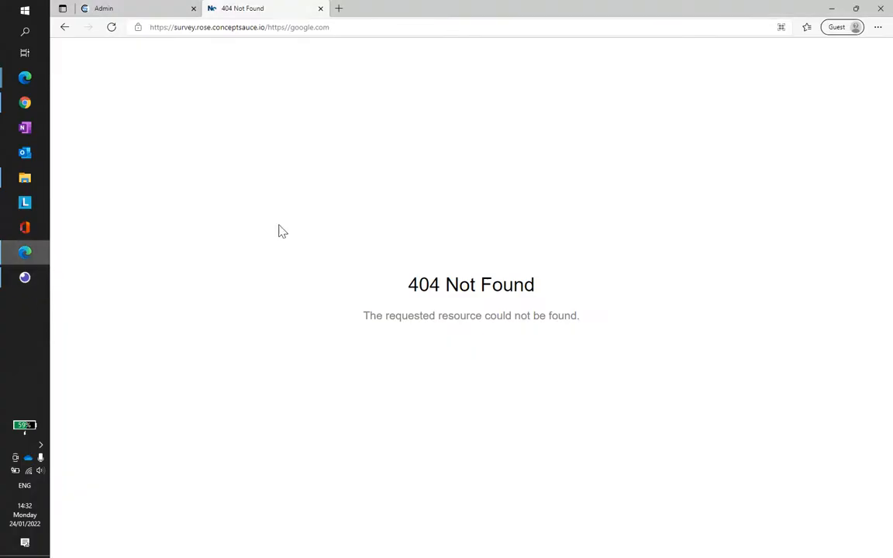
click(64, 28)
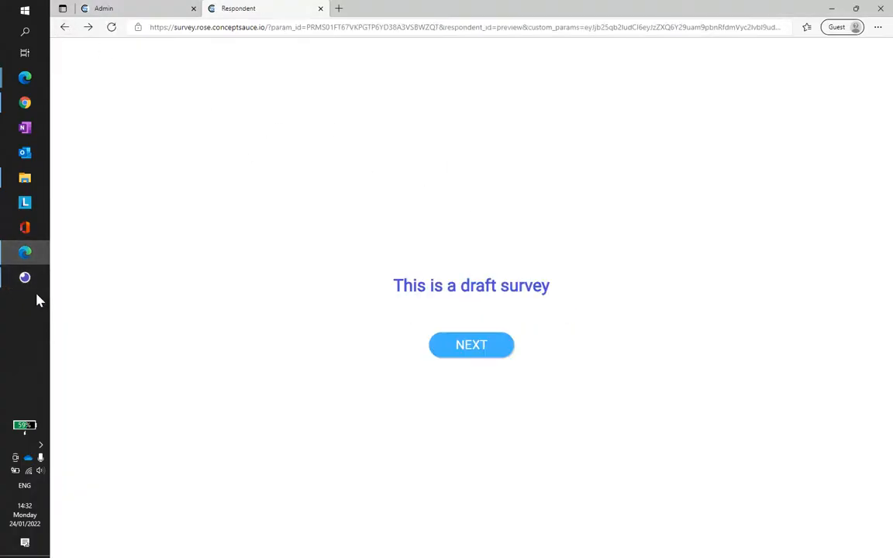
click(26, 278)
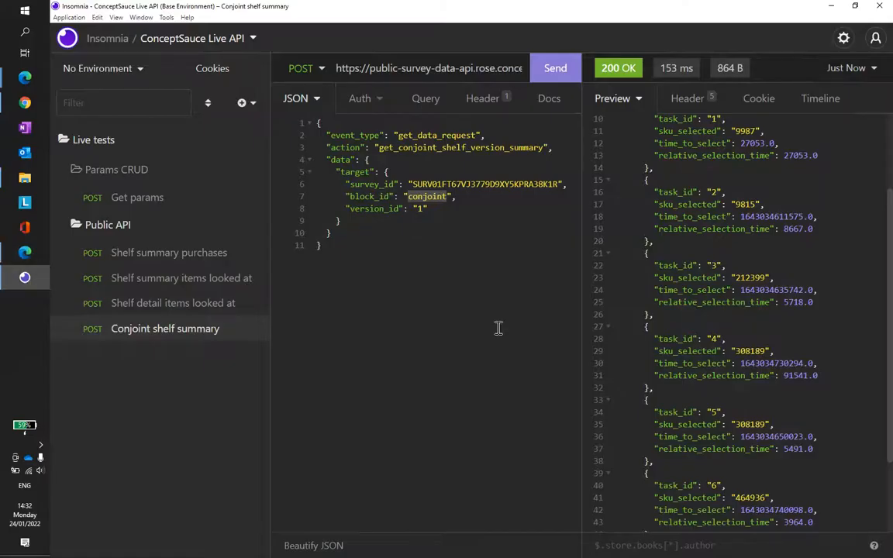
click(554, 69)
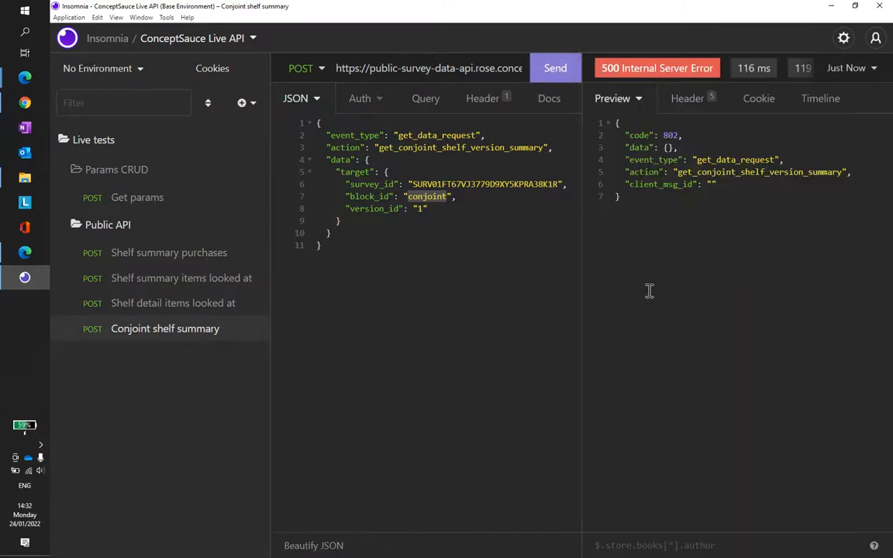
Step: Start the draft survey again in the browser, then choose and confirm Guinness Dublin Porter on the first shelf
click(23, 252)
click(476, 351)
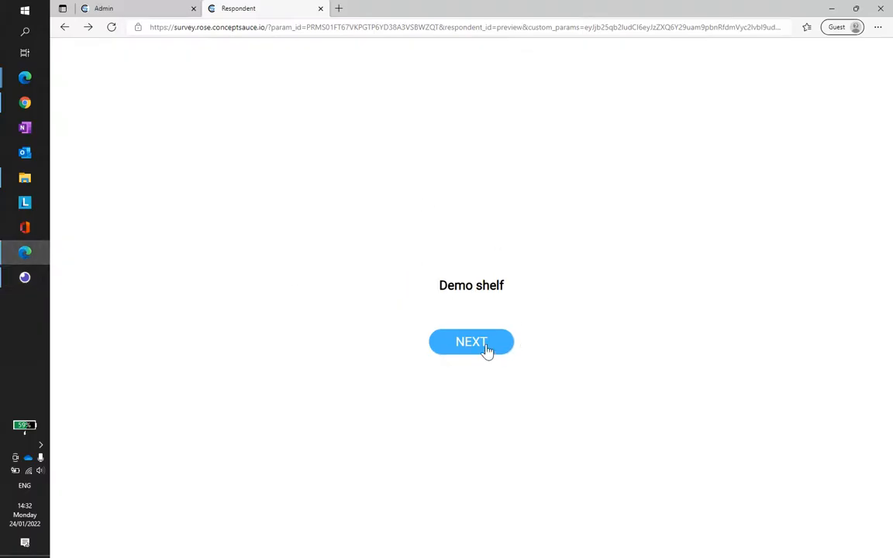
click(487, 351)
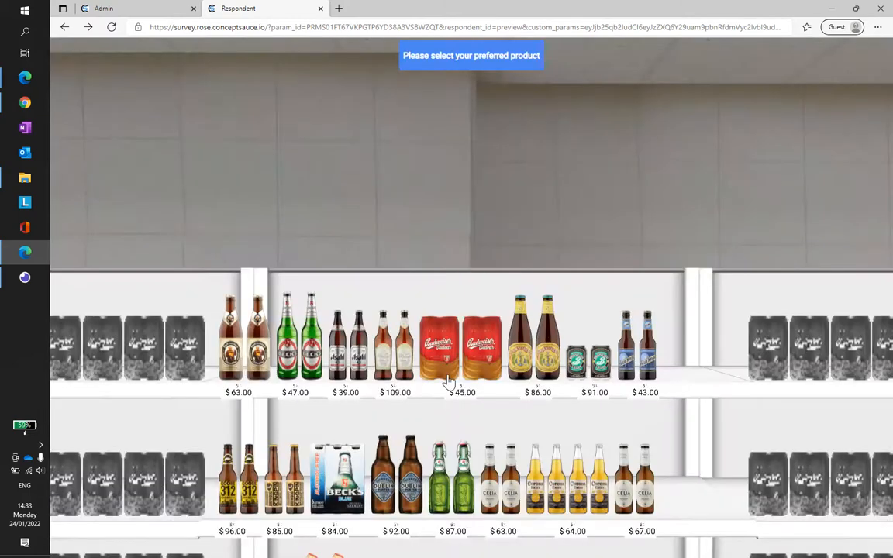
drag(472, 482, 583, 362)
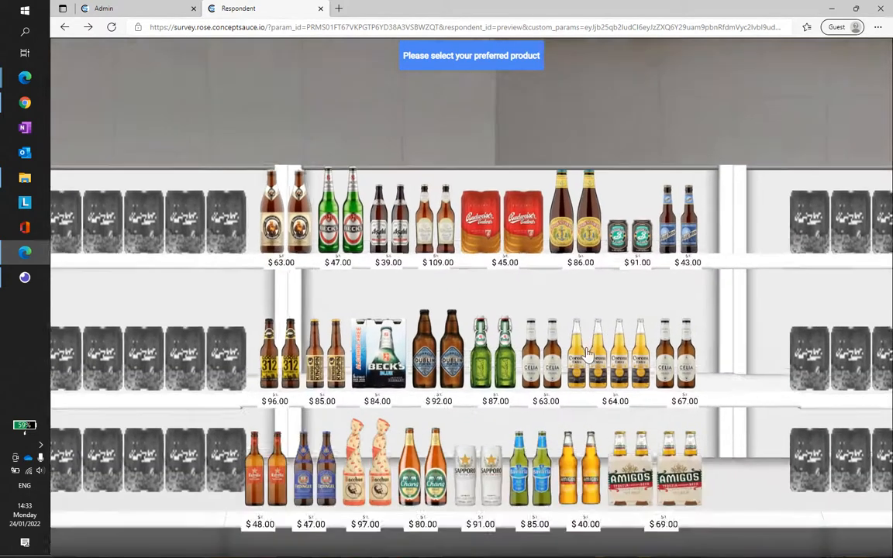
click(425, 342)
click(438, 395)
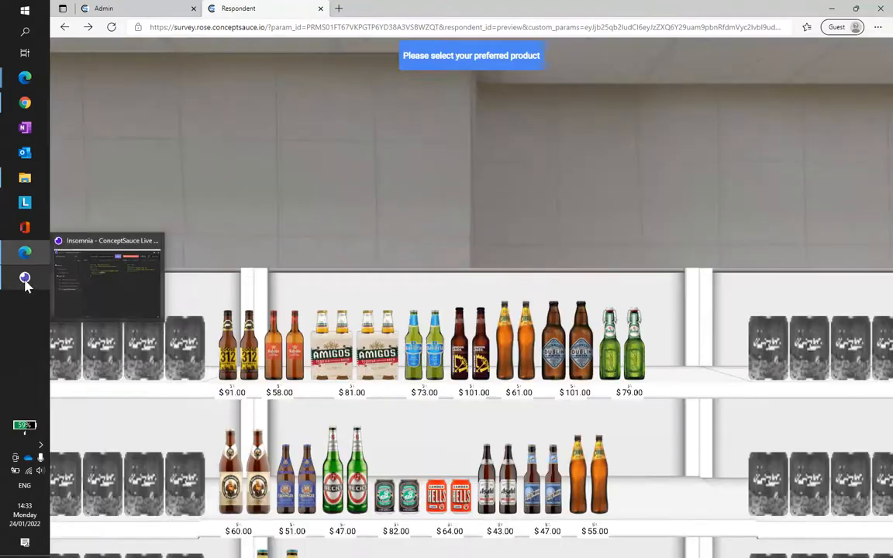
Step: Switch to Insomnia and resend the Conjoint shelf summary request after the first shelf selection
click(26, 280)
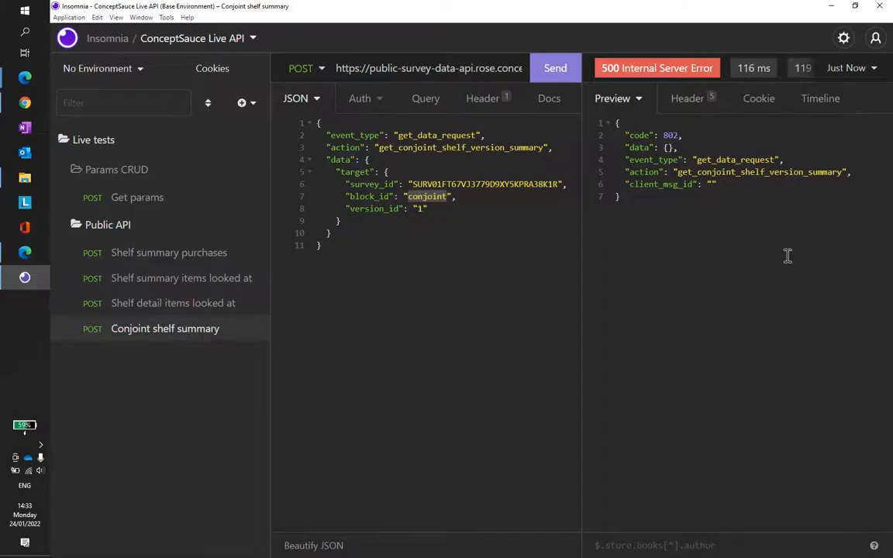
click(556, 70)
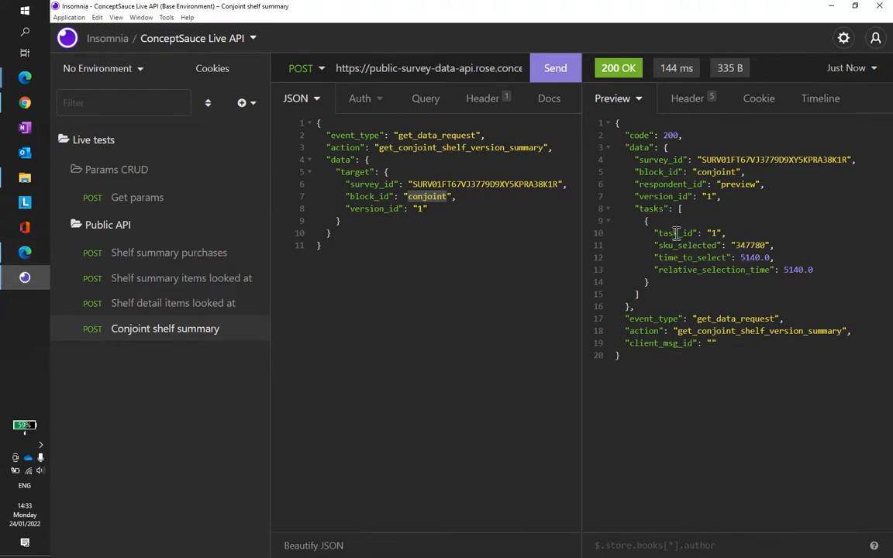
Step: Return to the survey in the browser and copy the encoded custom_params value from its address
click(34, 252)
drag(672, 481, 419, 231)
click(620, 27)
click(587, 27)
drag(587, 28, 688, 29)
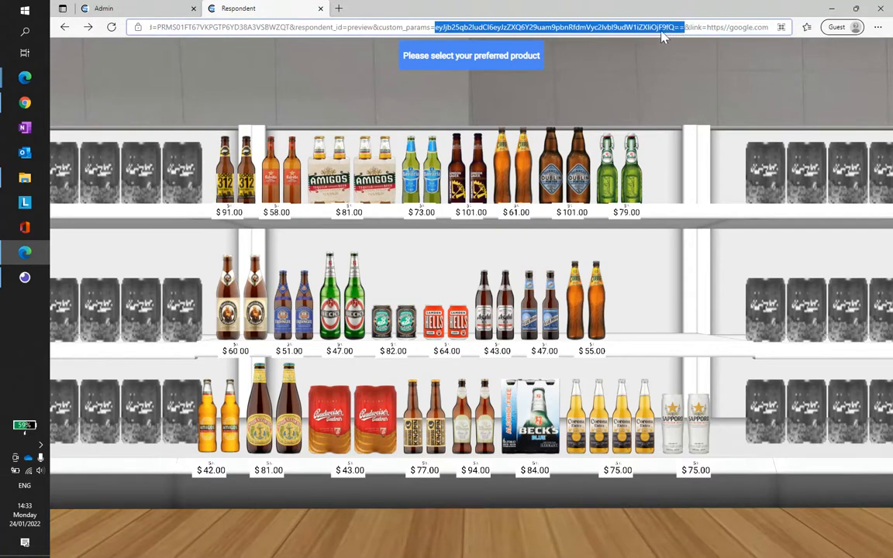
right_click(581, 30)
click(589, 99)
Step: Search the web for "base64 to json" in a new tab and open Code Beautify's Base64 to JSON converter
click(338, 10)
text(bas)
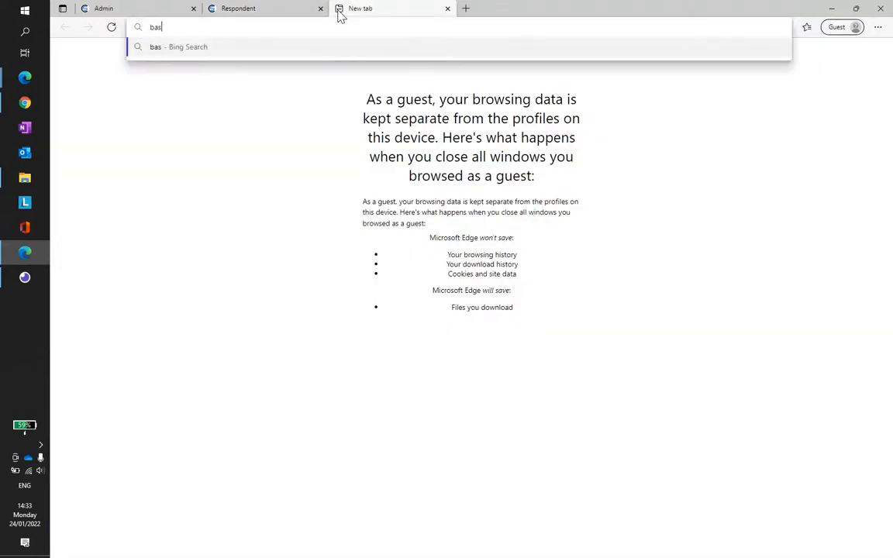
text(64)
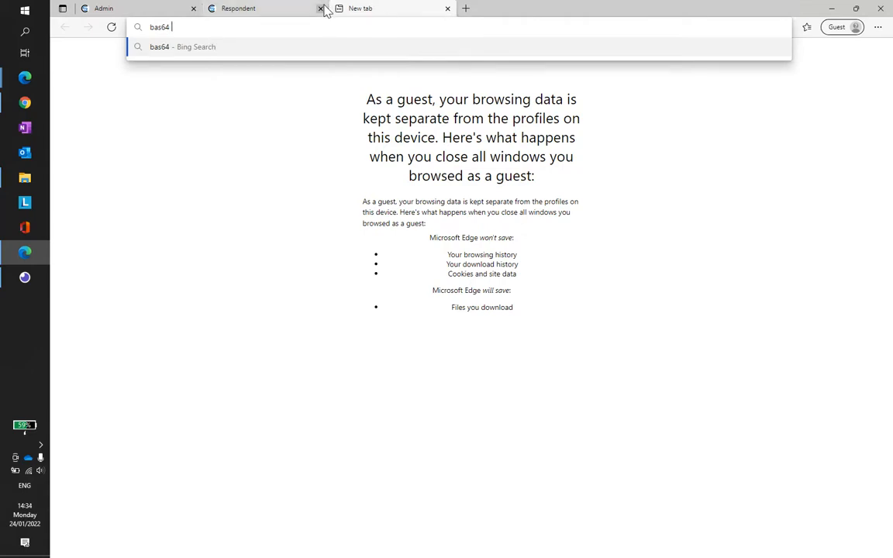
text( to jason)
key(Return)
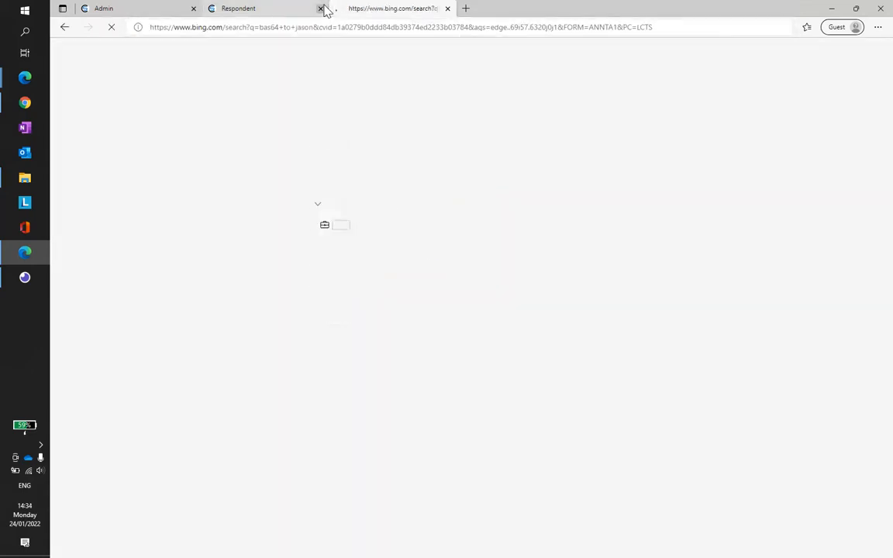
click(252, 29)
click(314, 27)
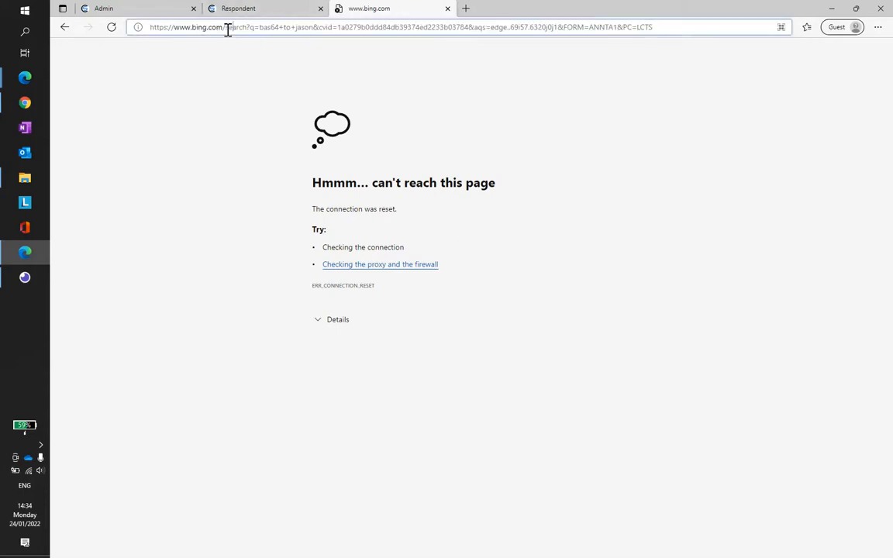
key(Return)
click(249, 132)
click(263, 132)
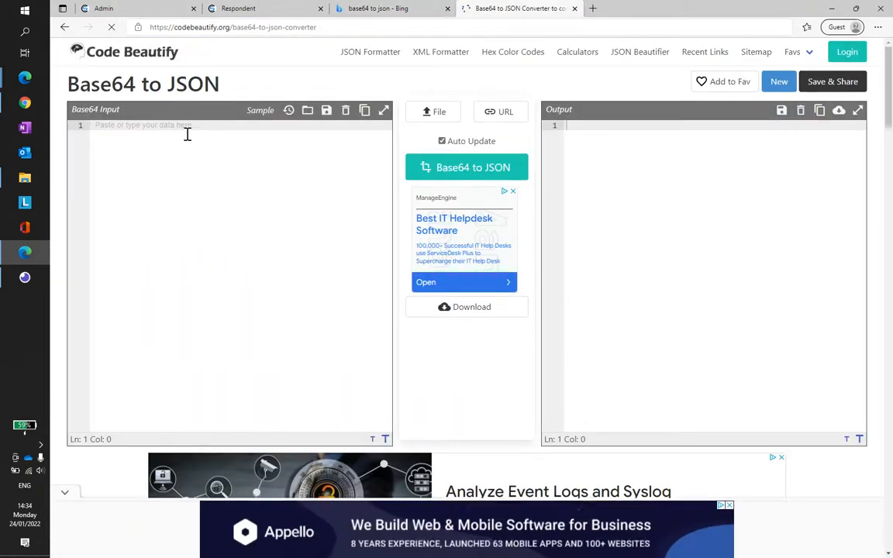
Step: Paste the copied custom_params value as the Base64 input and examine the block name and conjoint version number in the JSON output
key(ctrl+v)
click(607, 126)
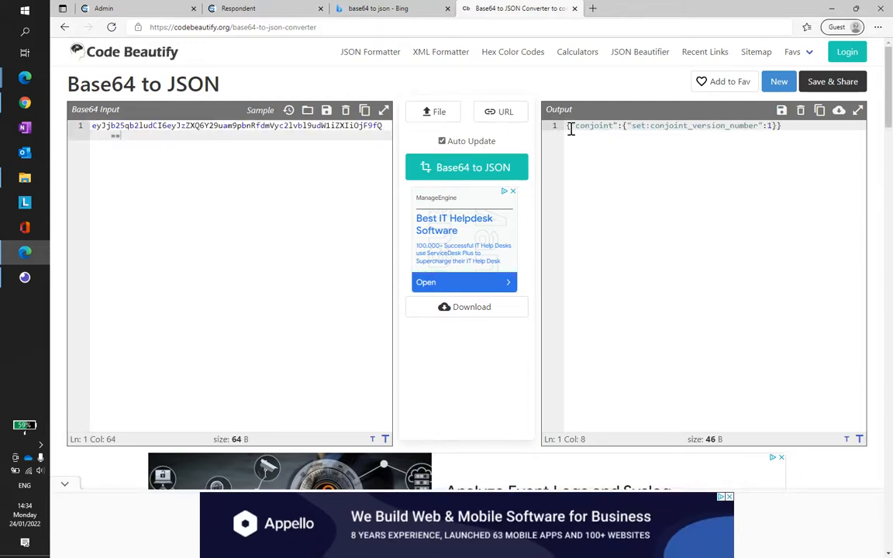
double_click(590, 126)
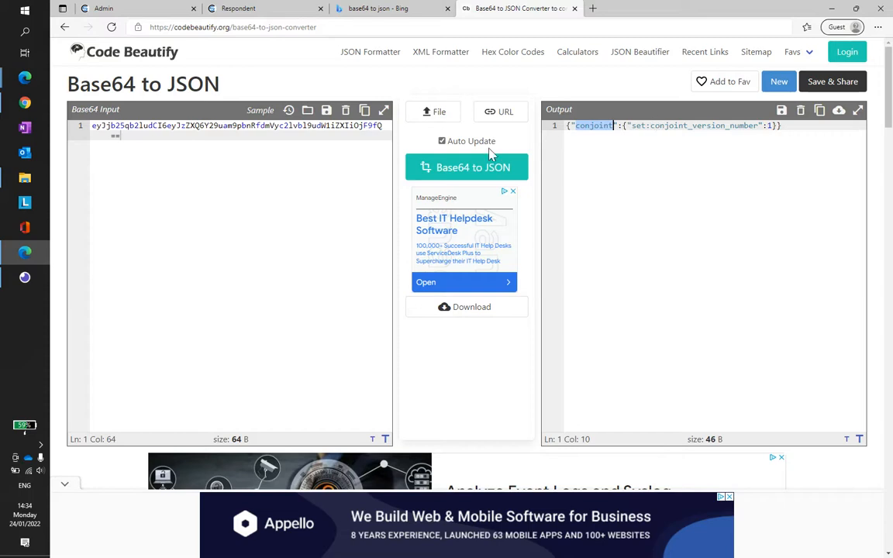
drag(216, 138, 83, 126)
click(669, 126)
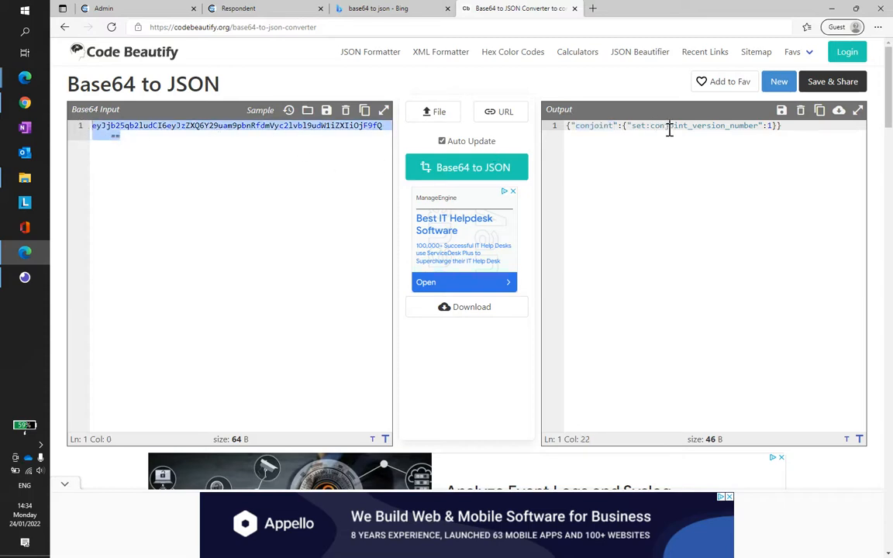
double_click(595, 126)
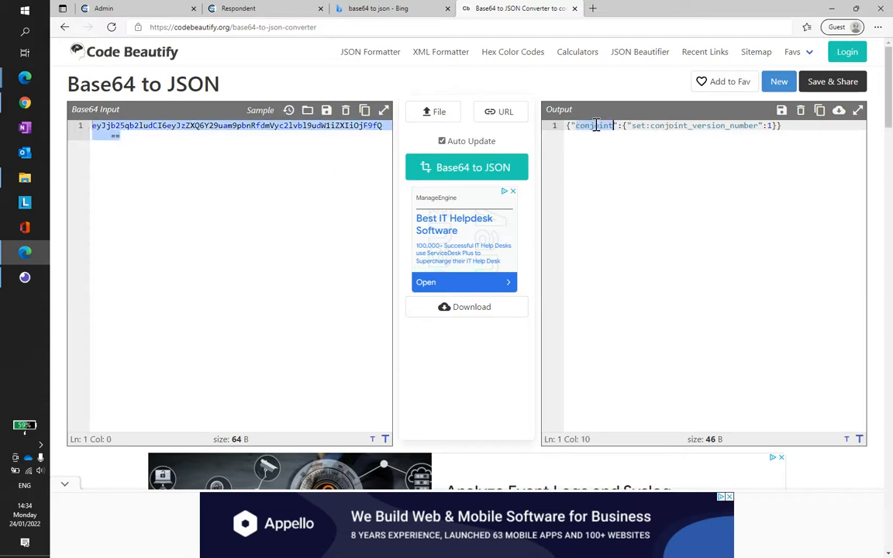
click(642, 126)
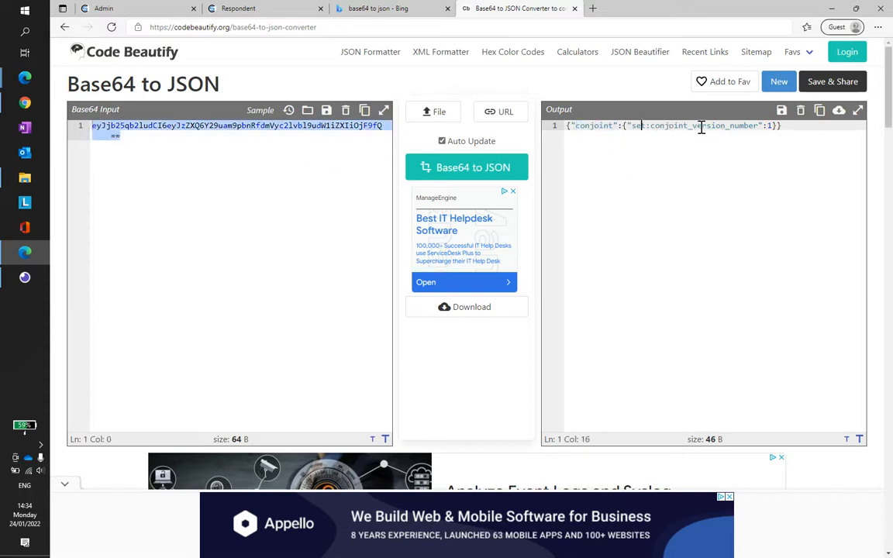
click(782, 126)
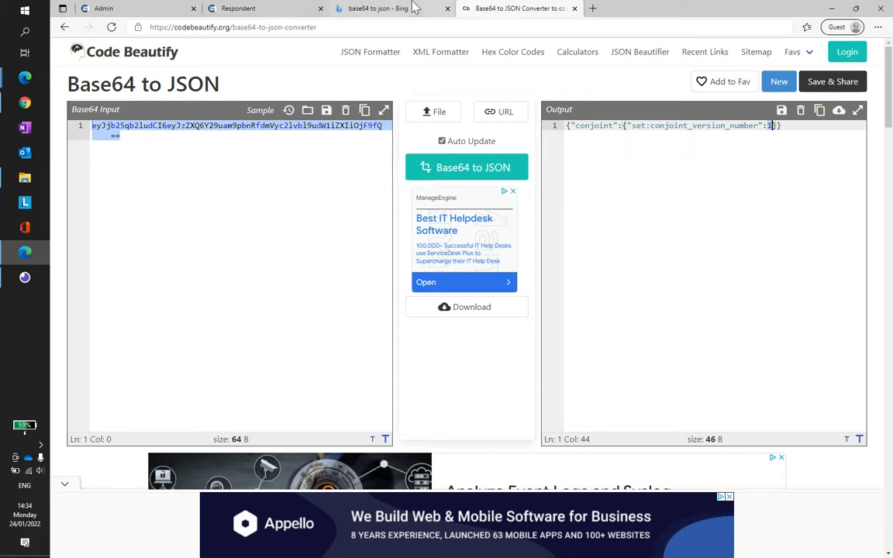
Step: Go back to the Respondent page and look at the custom_params part of the survey address
click(283, 11)
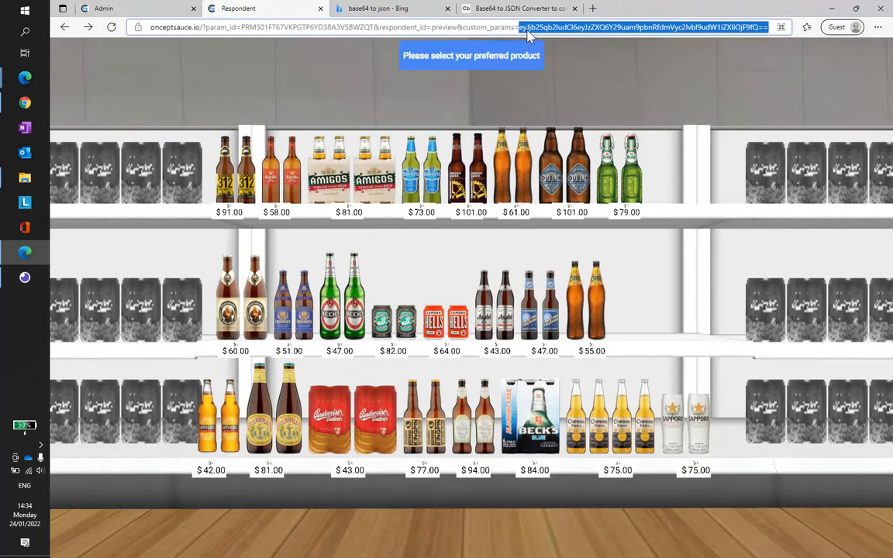
mouse_move(666, 249)
mouse_down()
mouse_move(586, 280)
mouse_move(663, 258)
mouse_move(664, 269)
mouse_move(665, 241)
mouse_up()
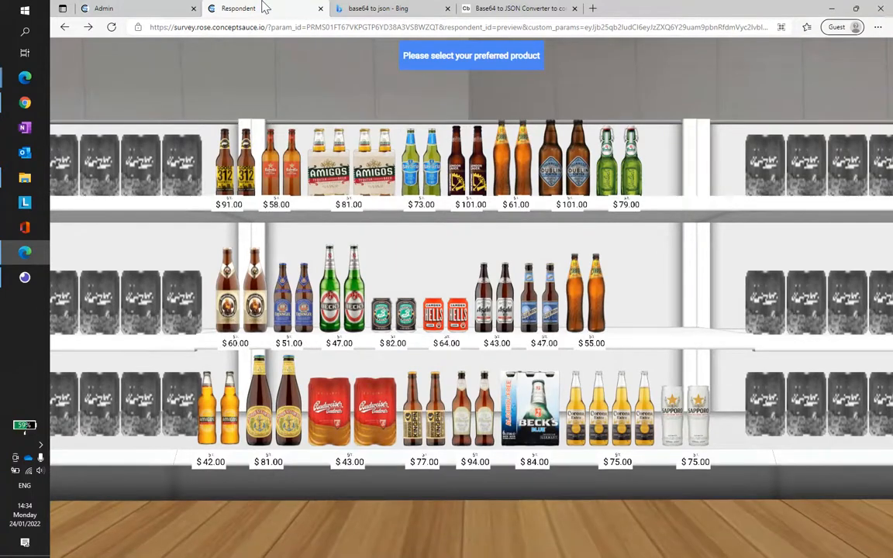
drag(454, 272, 460, 286)
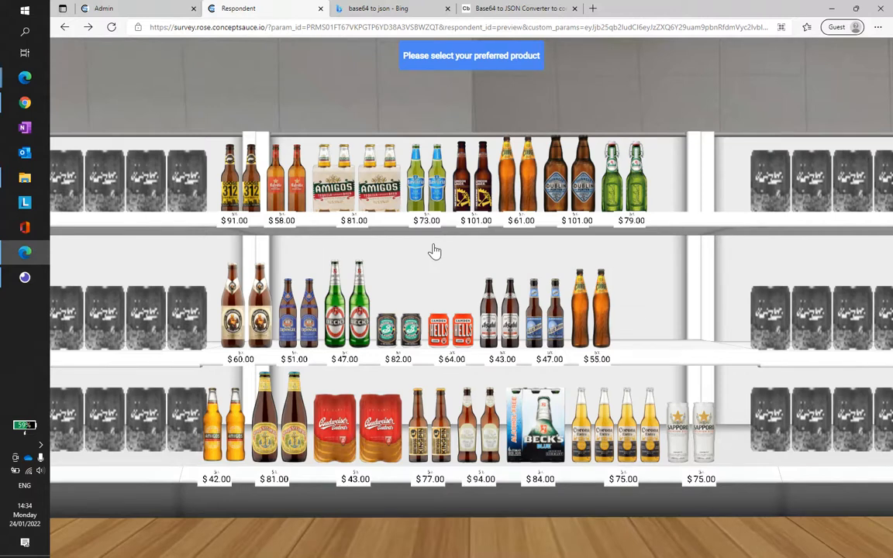
drag(435, 249, 464, 273)
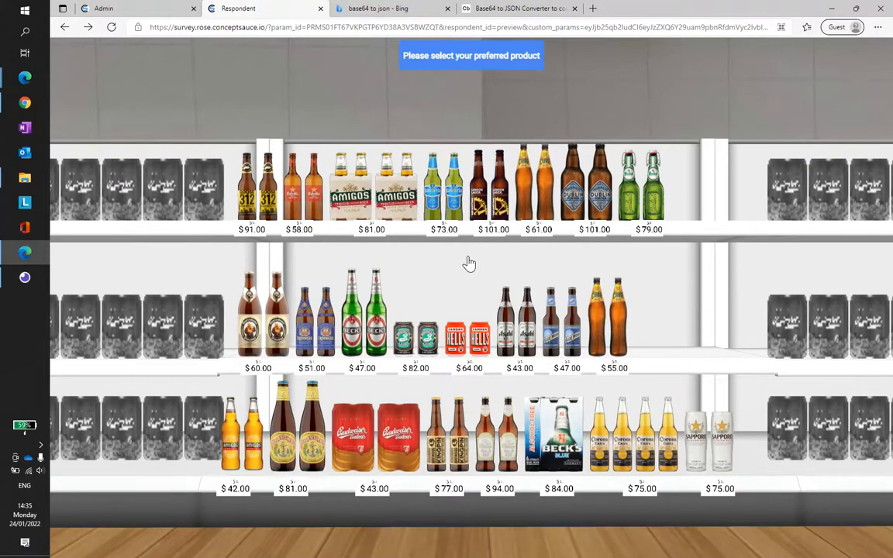
drag(498, 261, 465, 251)
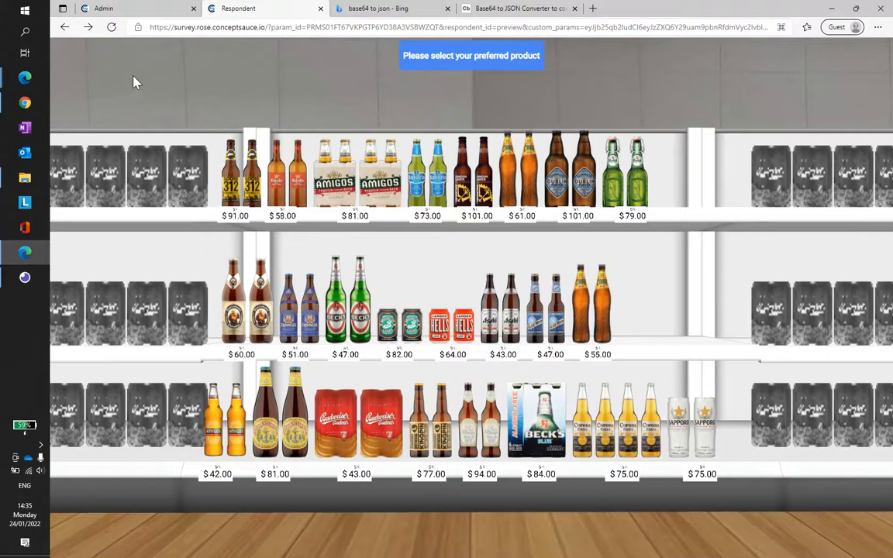
mouse_move(25, 77)
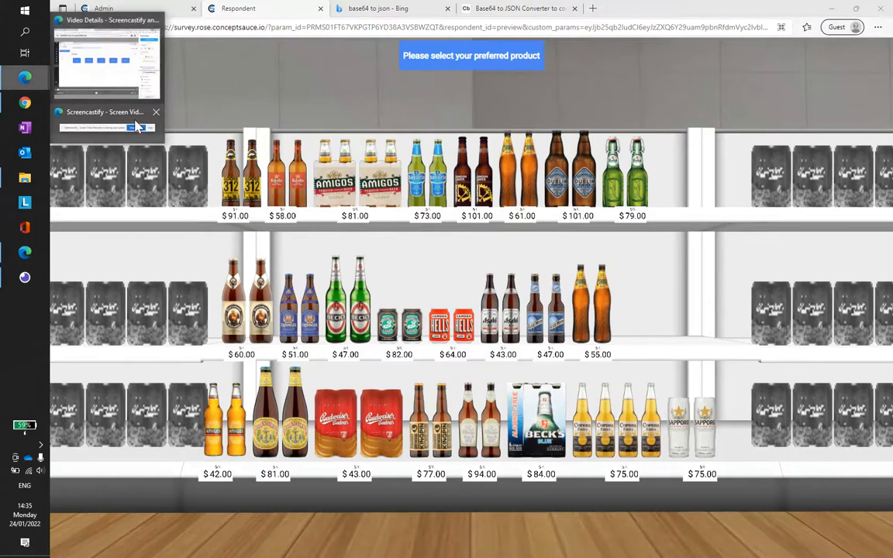